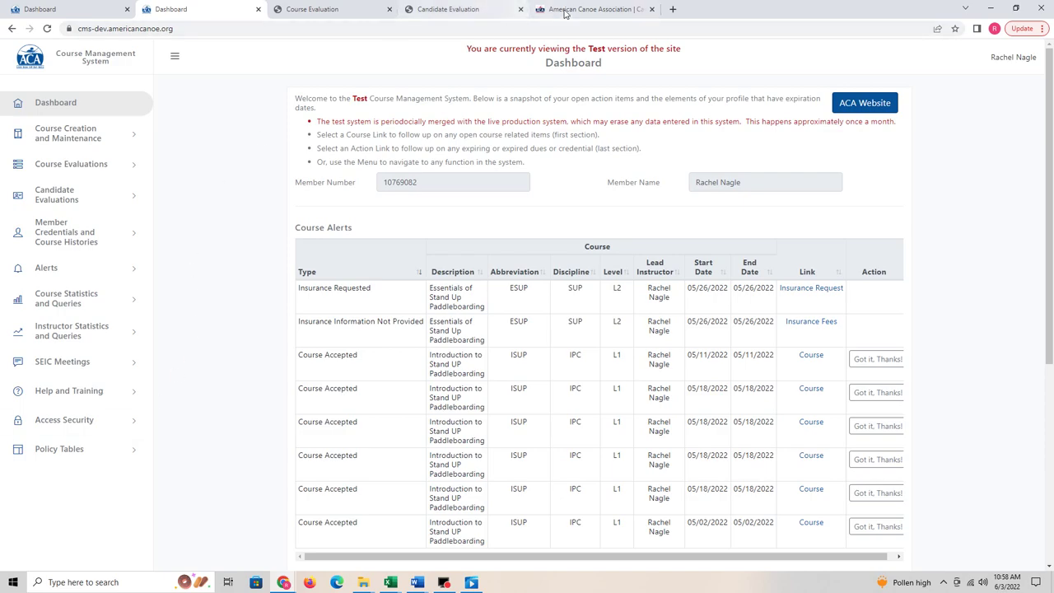
Step: Switch from the test CMS dashboard to the American Canoe Association website tab
left_click(596, 8)
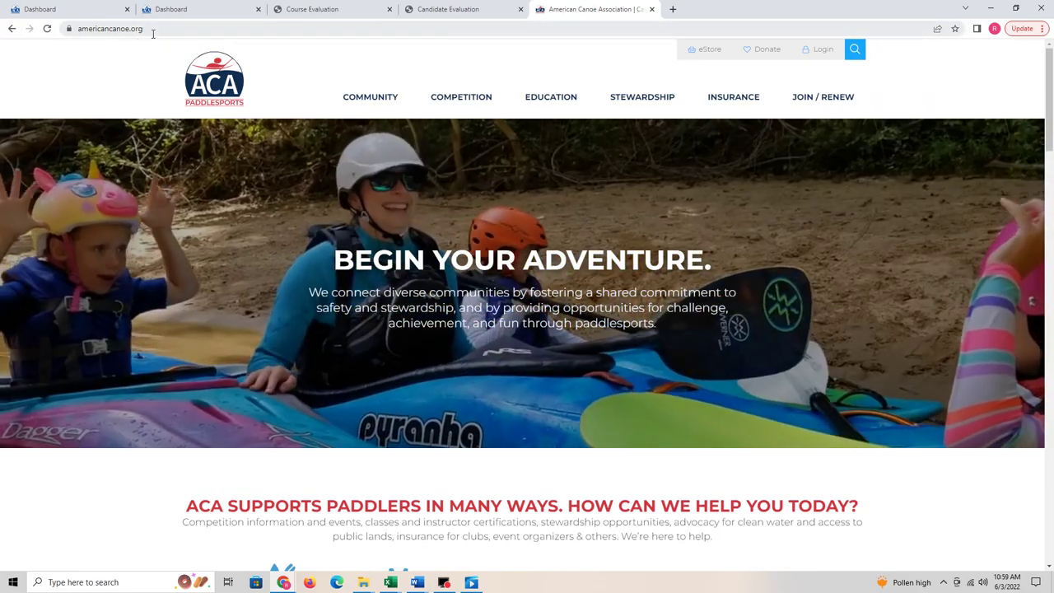
Step: Go to the website's CMS page for ACA instructors under EDUCATION
left_click(151, 28)
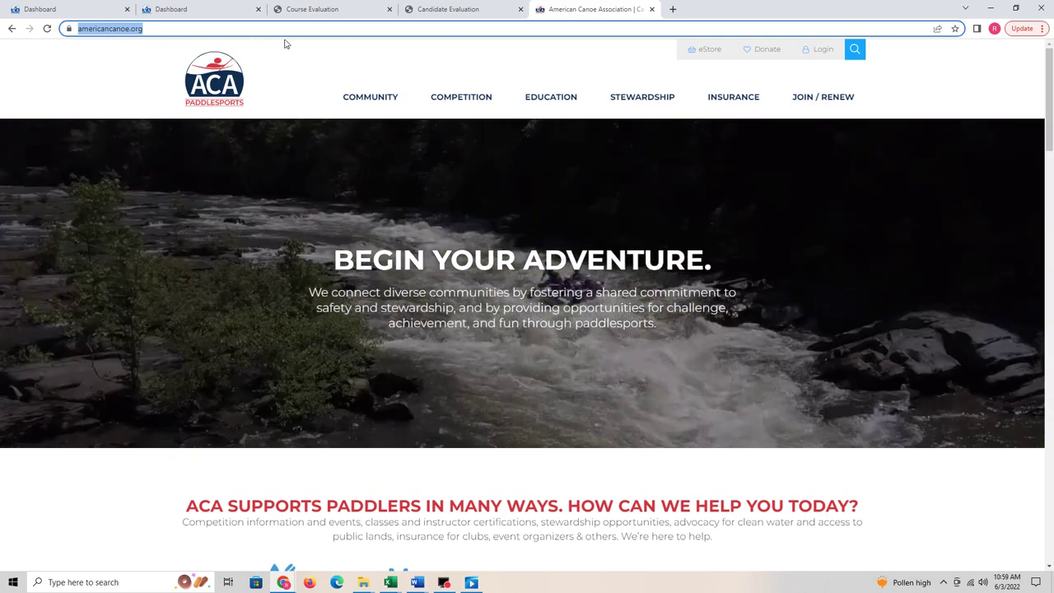
mouse_move(562, 98)
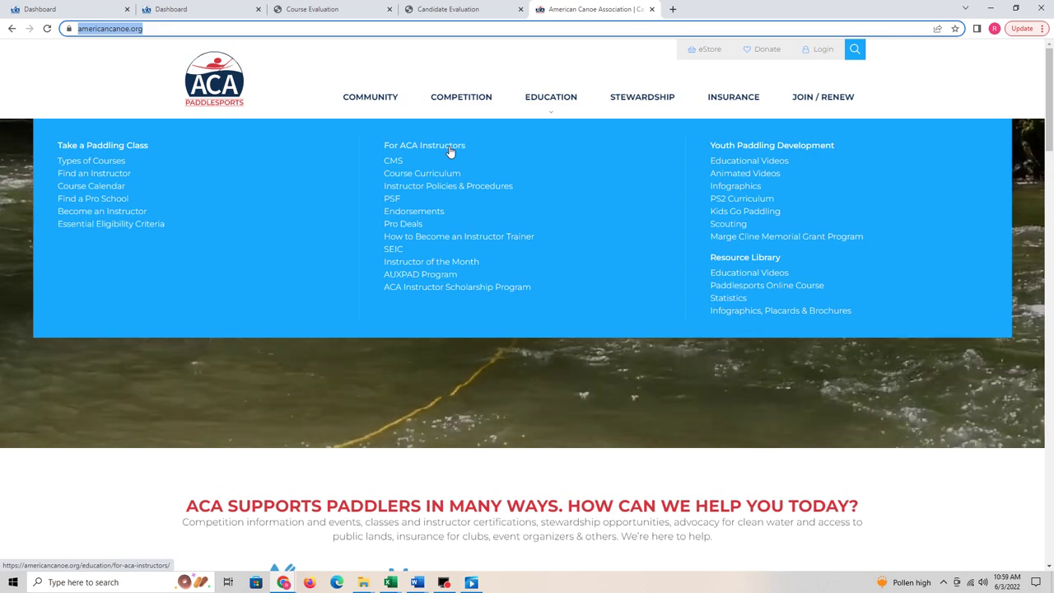
left_click(393, 161)
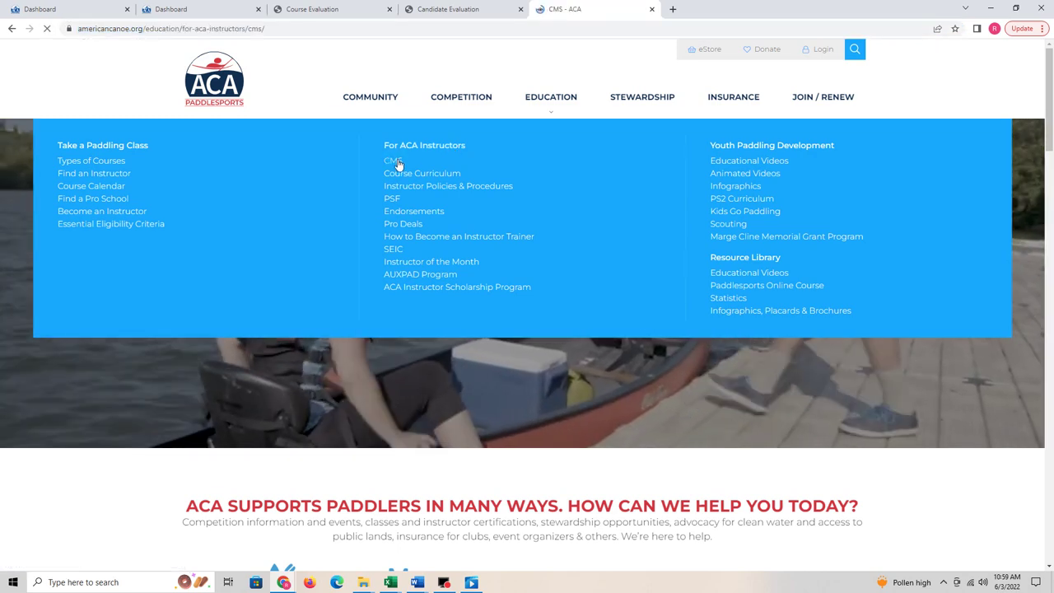
scroll(193, 282, "down", 3)
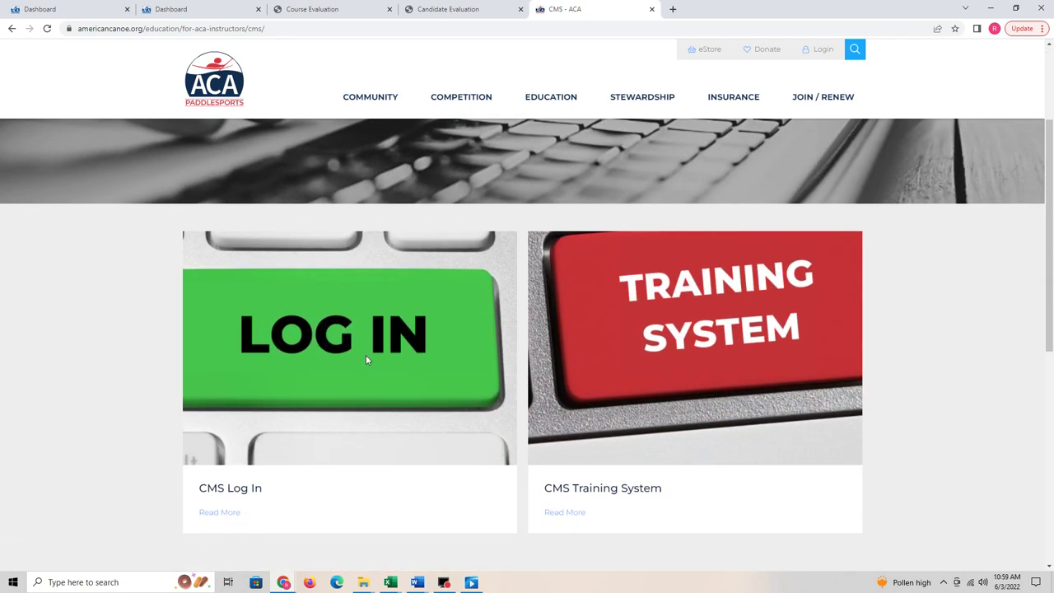
Step: Open the live CMS dashboard through Read More under CMS Log In
left_click(223, 488)
left_click(223, 487)
left_click(225, 513)
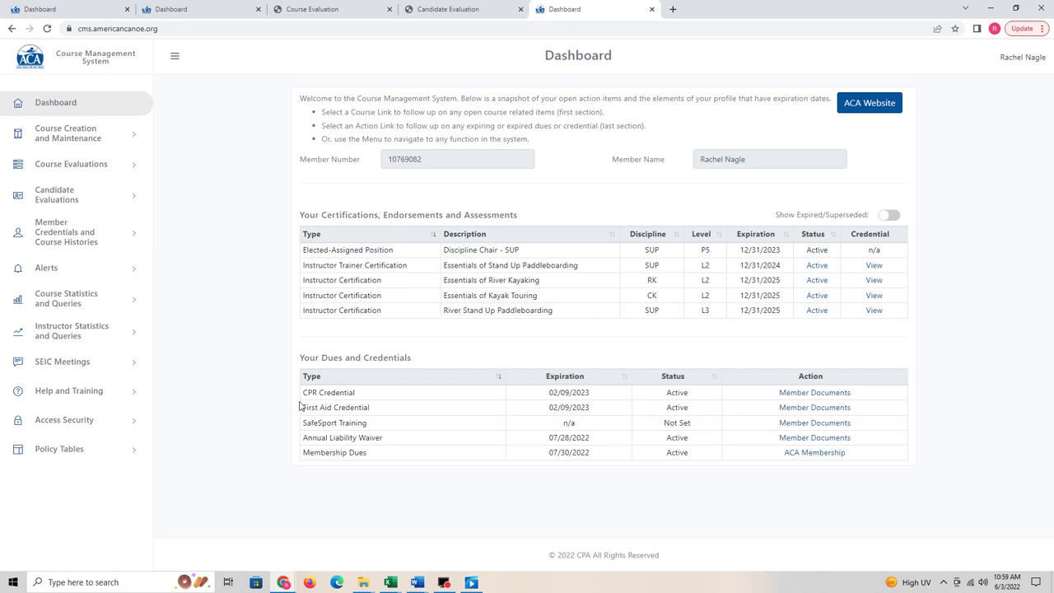
left_click(304, 452)
left_click_drag(304, 452, 377, 457)
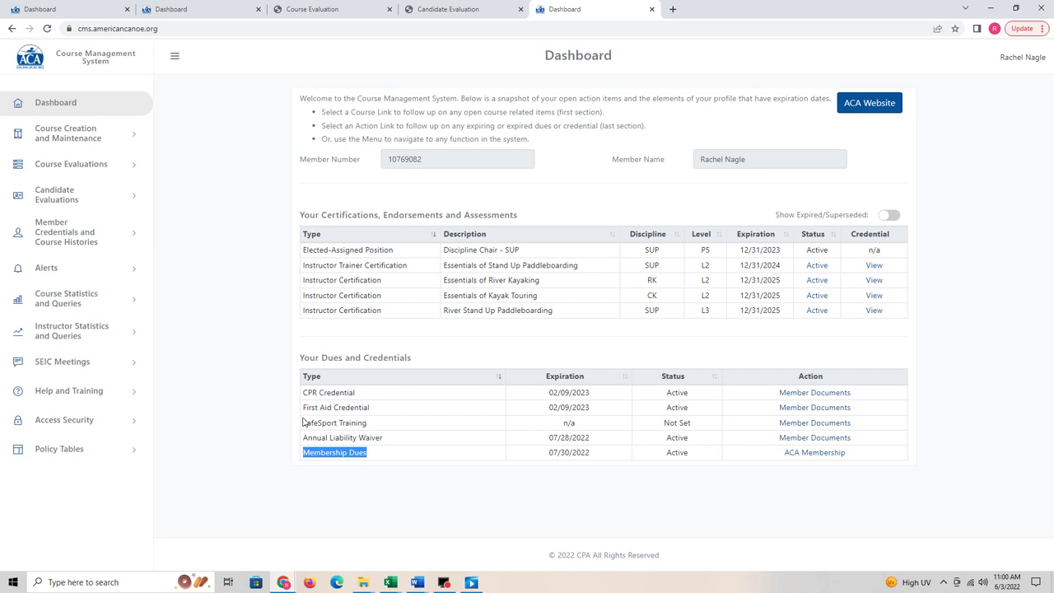
left_click_drag(305, 437, 393, 441)
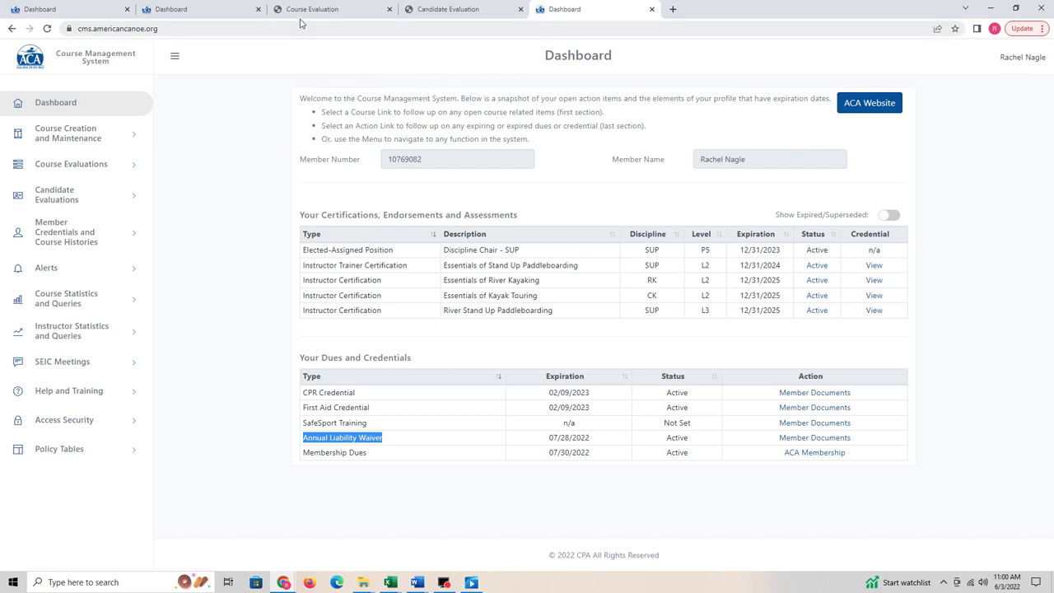
left_click(197, 10)
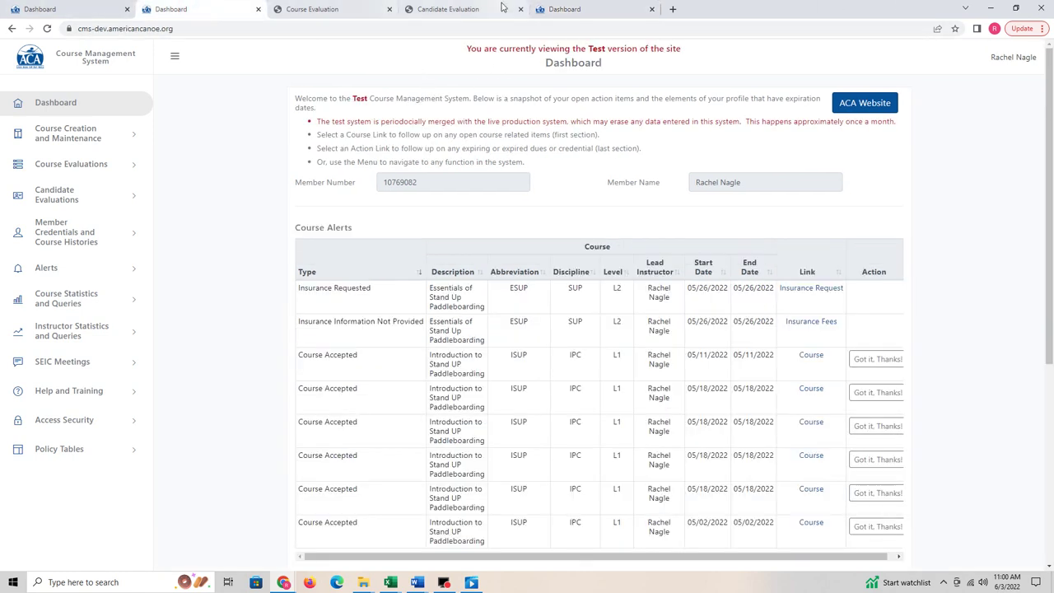
Step: Return from the live CMS dashboard to the ACA CMS information page and scroll down
left_click(559, 10)
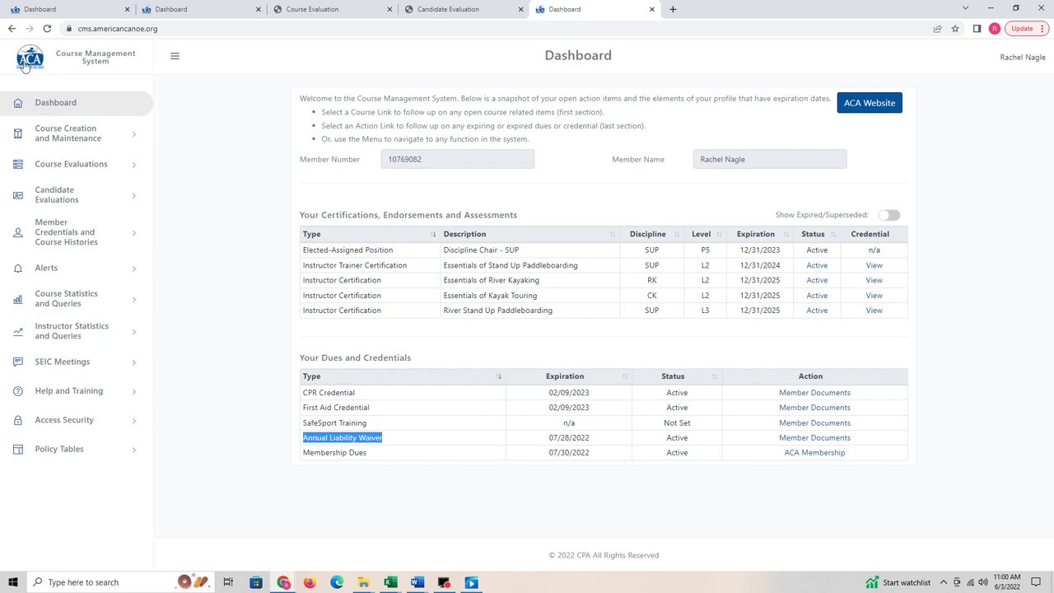
left_click(12, 29)
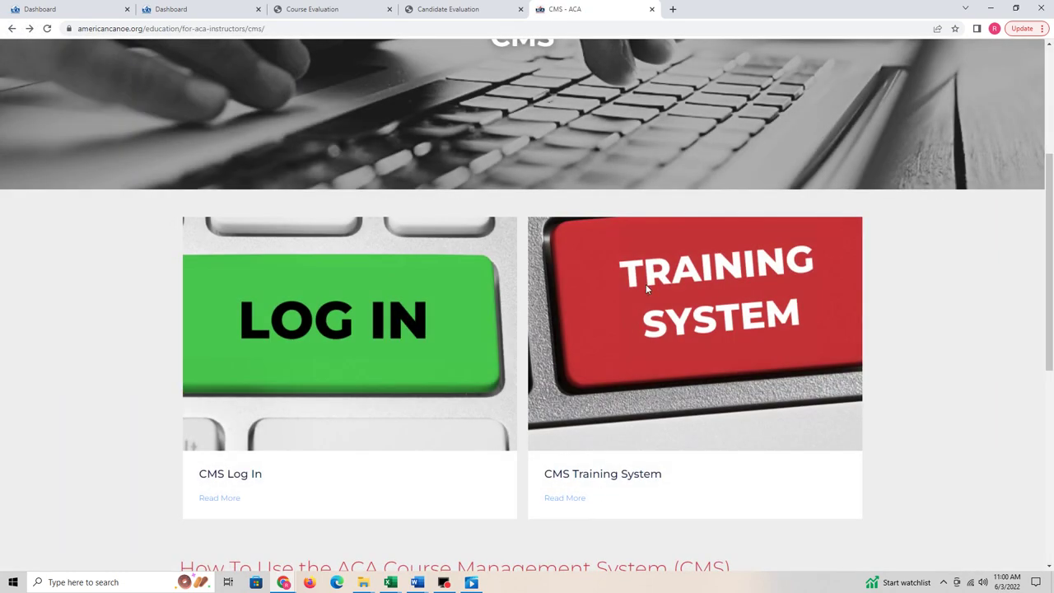
scroll(626, 408, "down", 2)
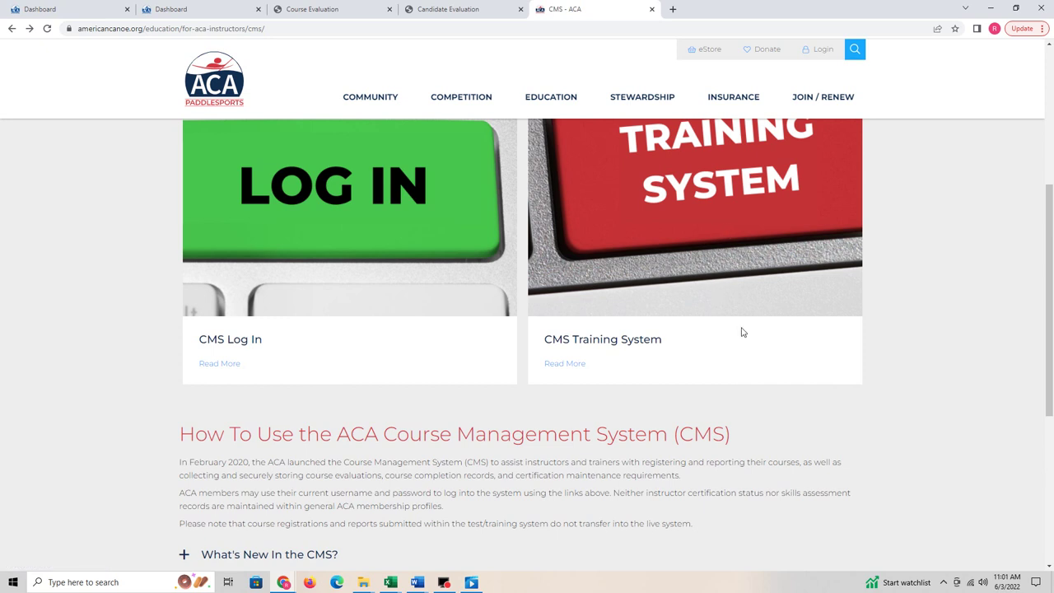
scroll(741, 331, "down", 1)
scroll(741, 333, "down", 1)
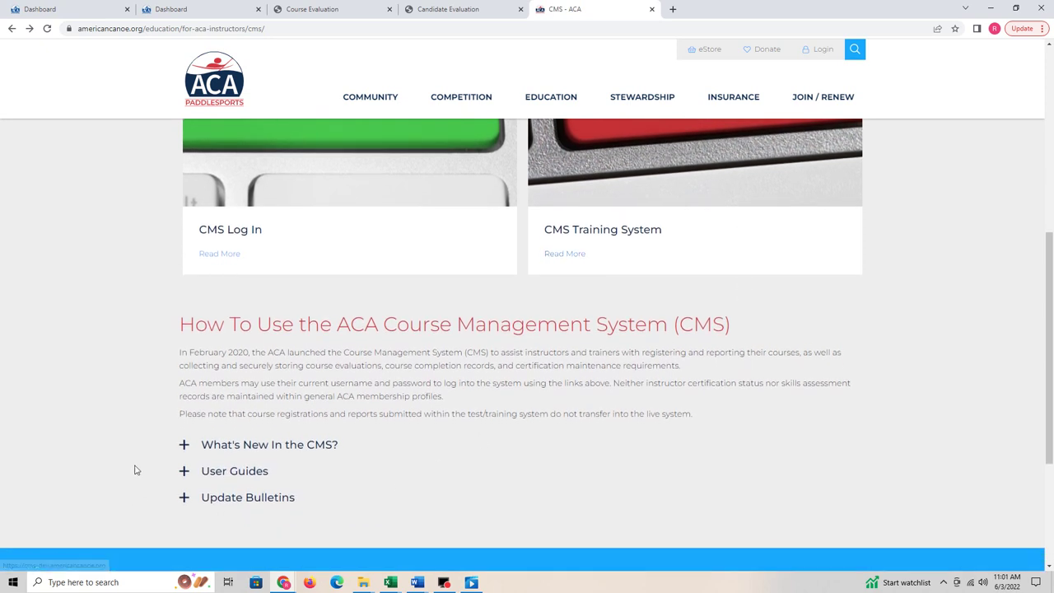
Step: Expand What's New, User Guides and Update Bulletins, then open the CMS Training System dashboard
left_click(182, 449)
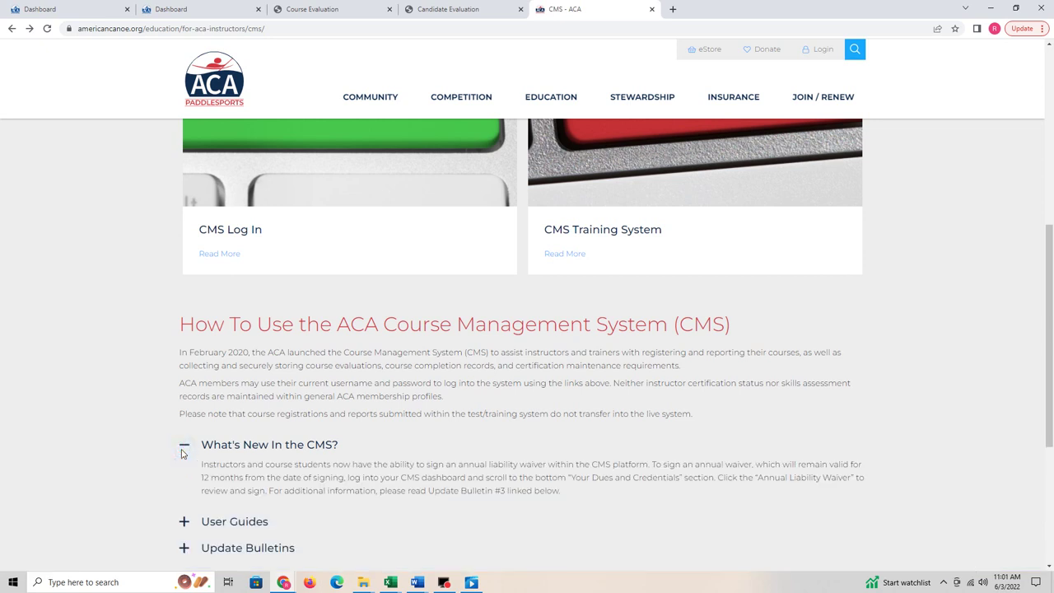
scroll(182, 453, "down", 1)
left_click(184, 467)
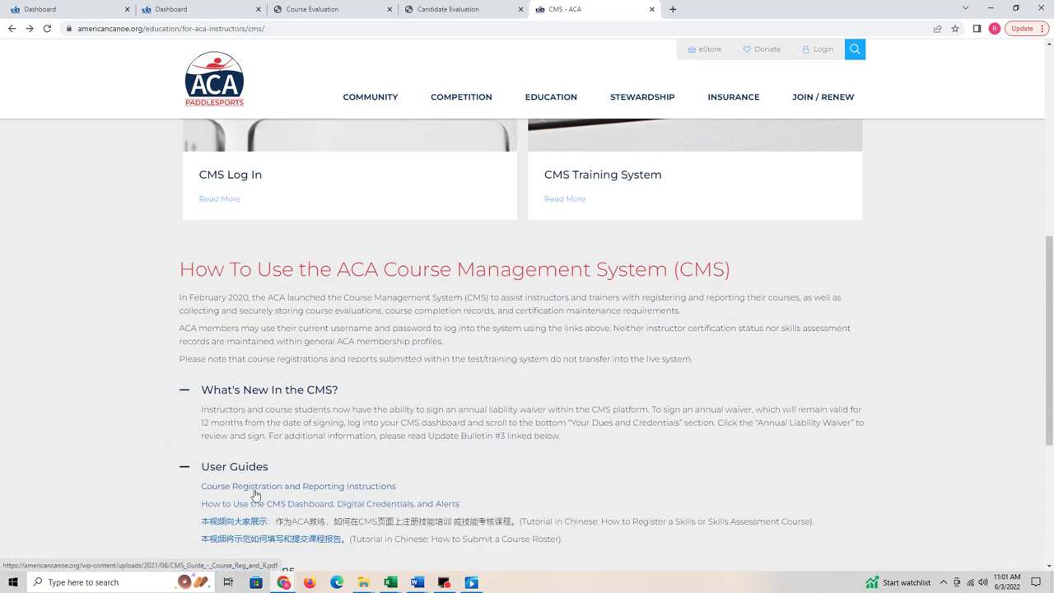
scroll(256, 494, "down", 2)
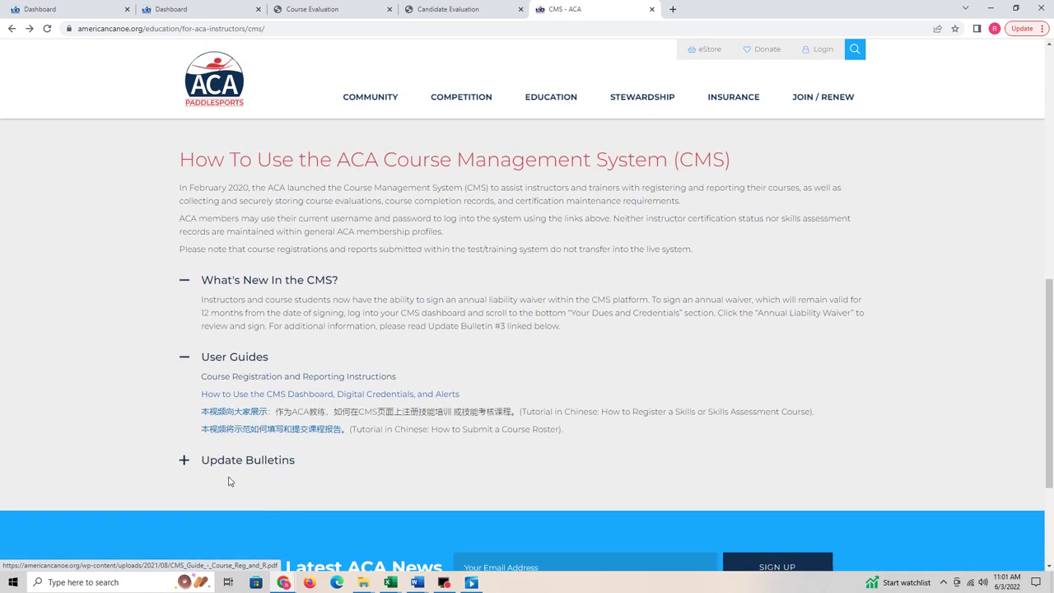
left_click(185, 461)
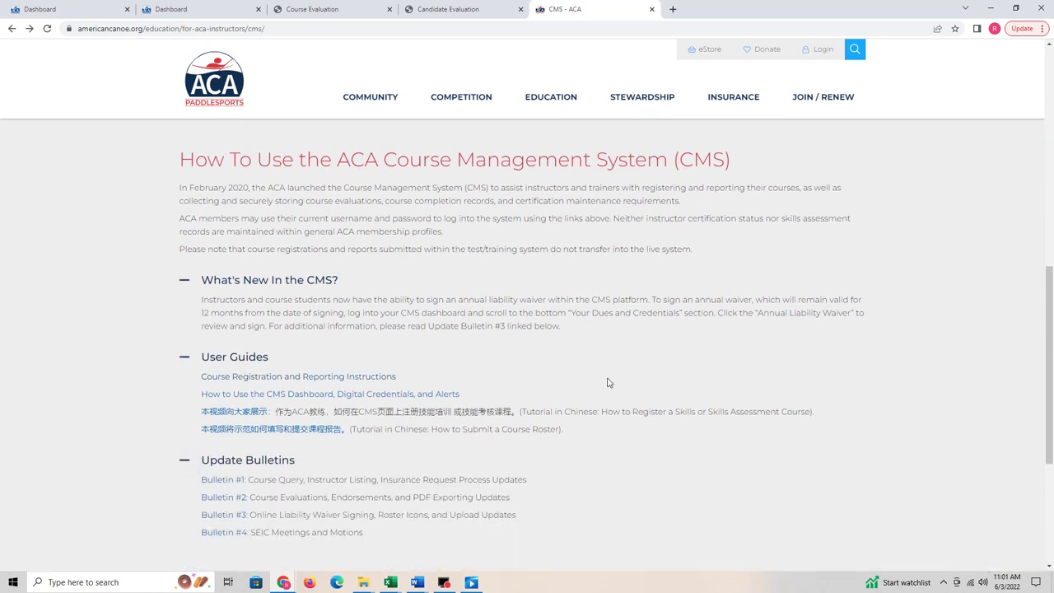
scroll(614, 387, "up", 5)
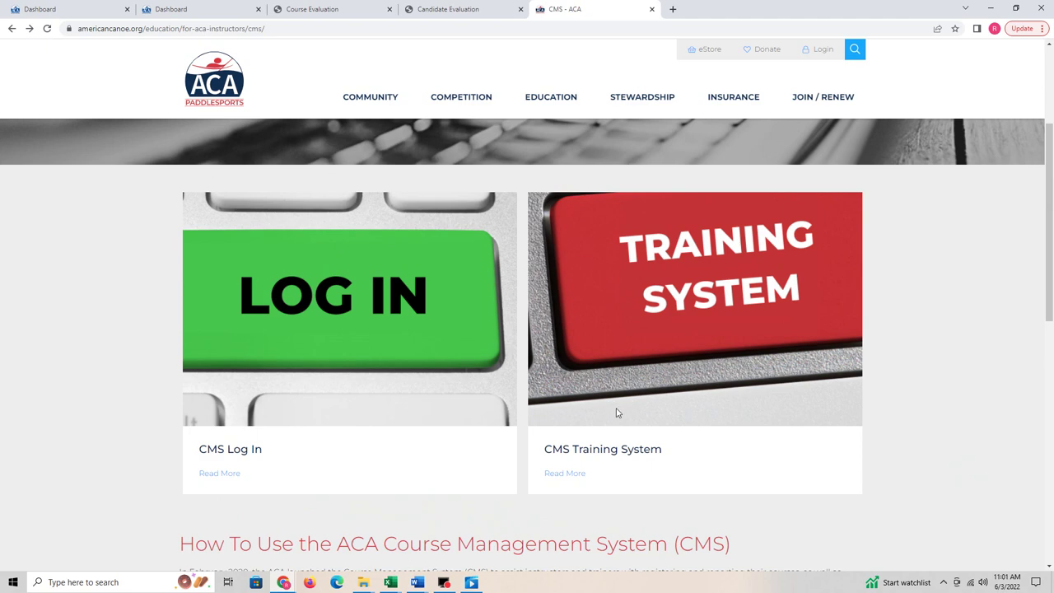
left_click(557, 473)
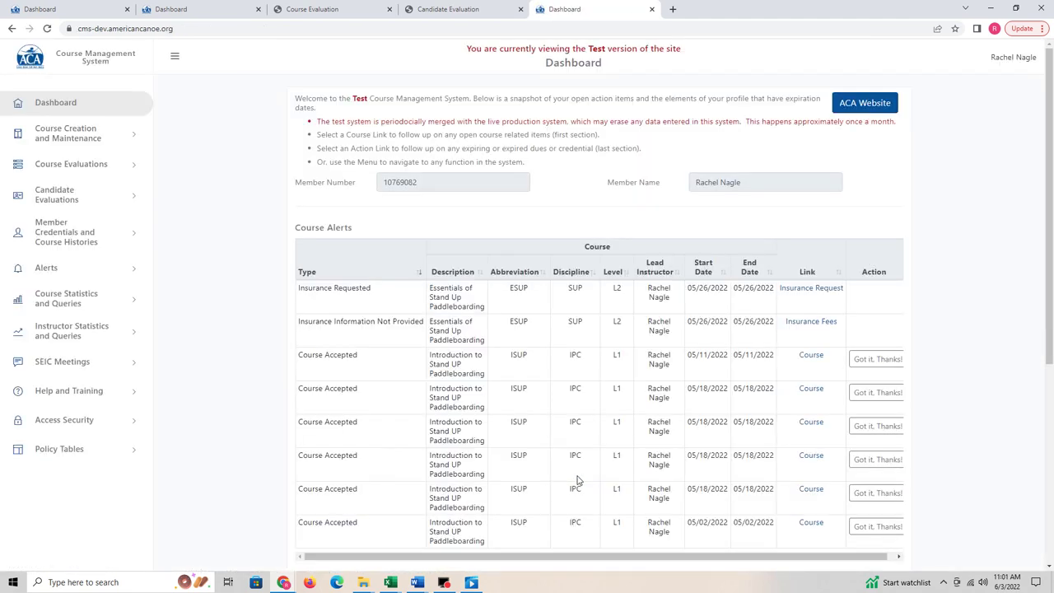
Step: Dismiss the 05/11/2022 Course Accepted alert with Got it, Thanks! in Course Alerts
scroll(306, 262, "down", 1)
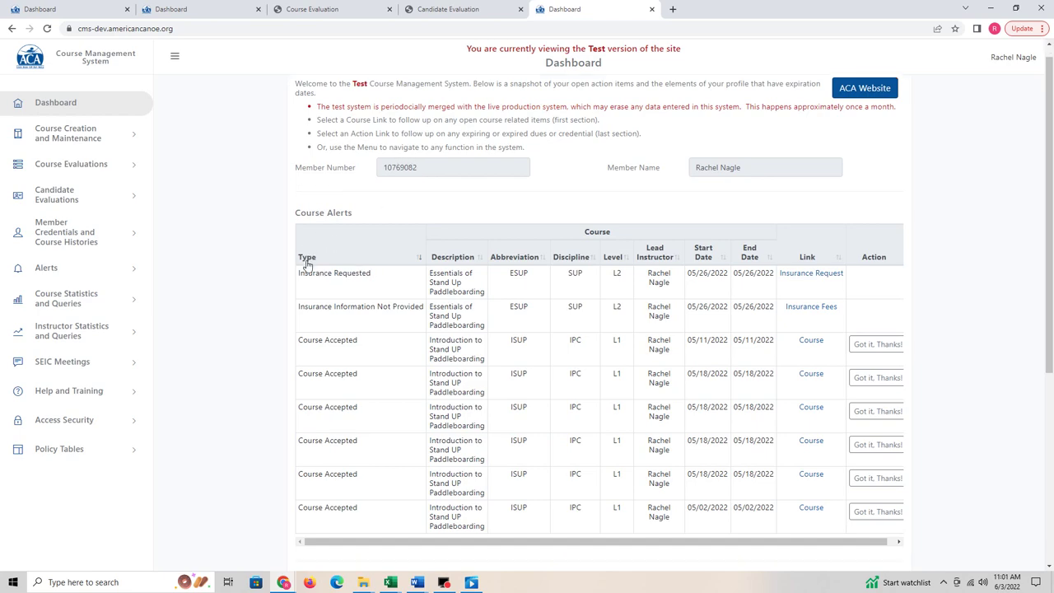
scroll(306, 262, "down", 4)
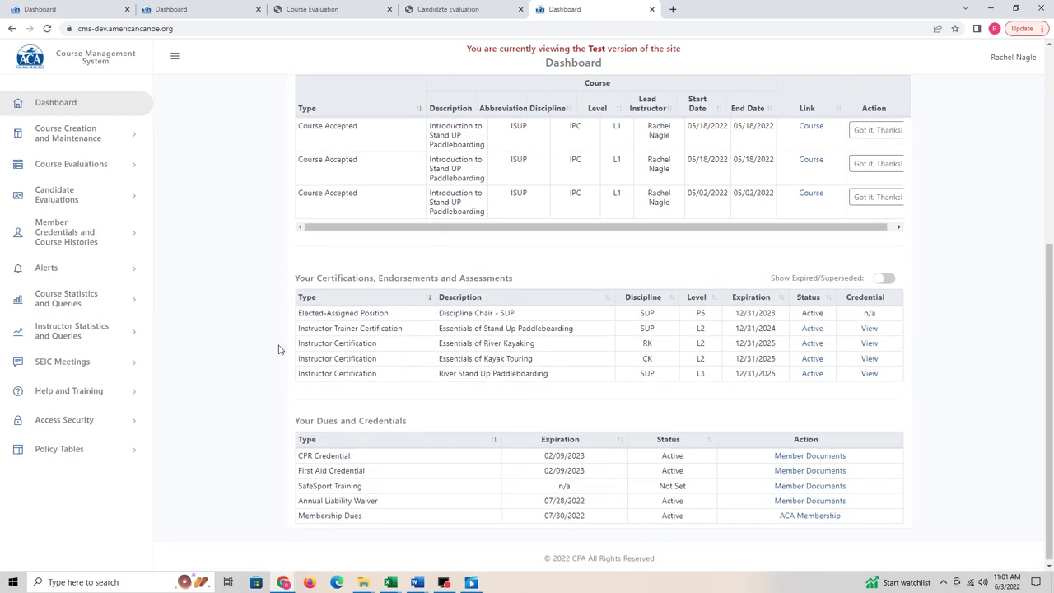
scroll(250, 305, "up", 3)
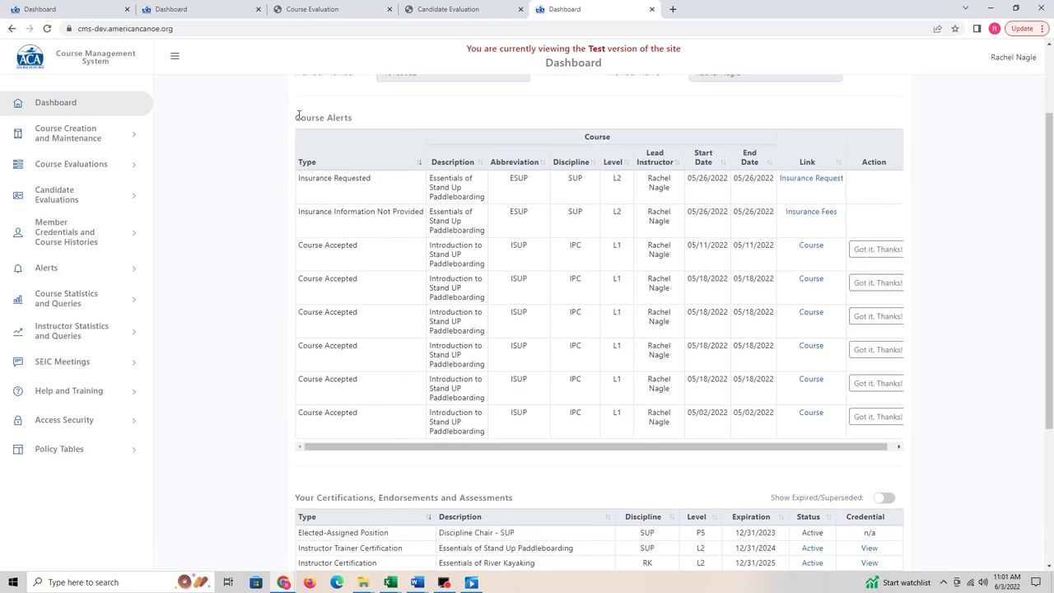
left_click_drag(298, 115, 369, 120)
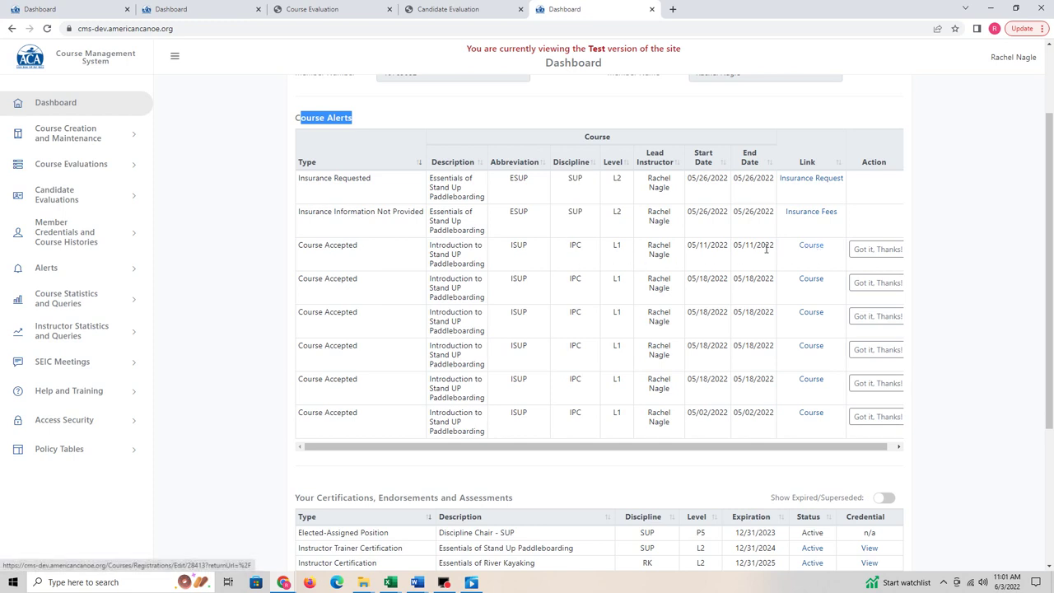
left_click(877, 251)
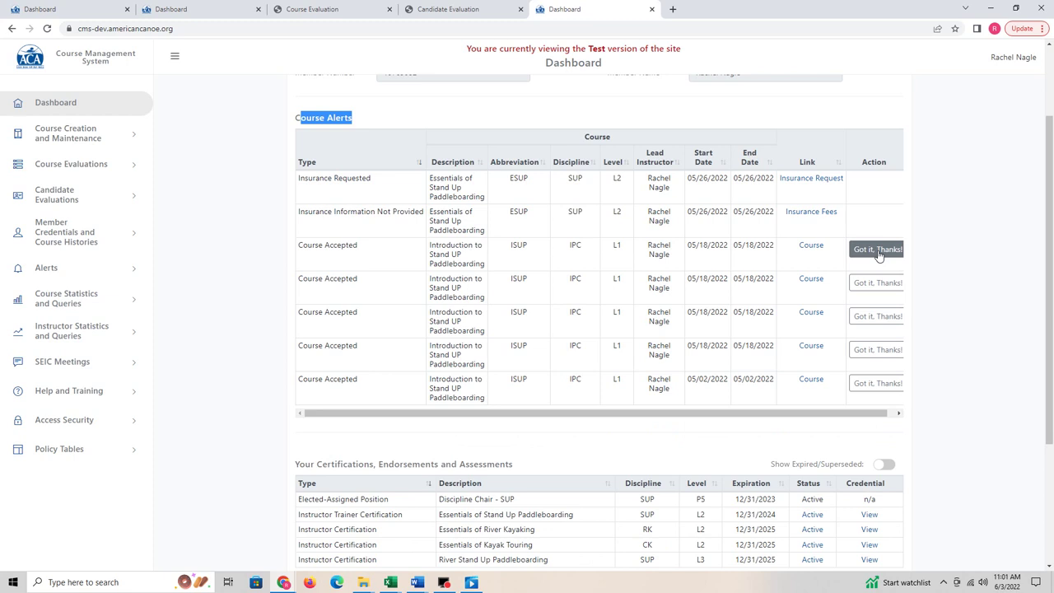
scroll(395, 256, "up", 2)
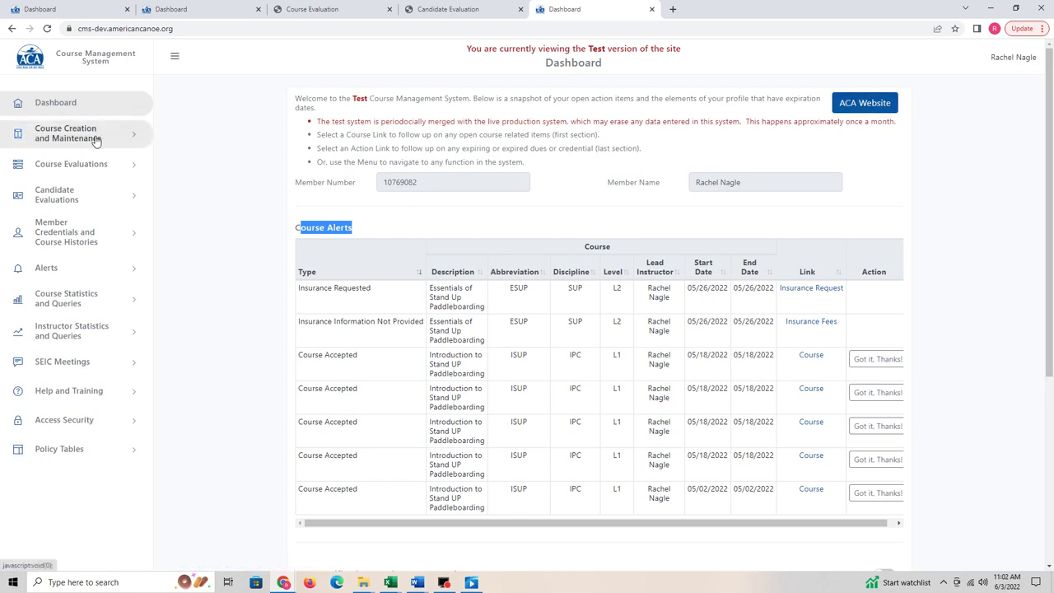
Step: Open Course Registration/EZ Reporting from the Course Creation and Maintenance sidebar menu
left_click(134, 136)
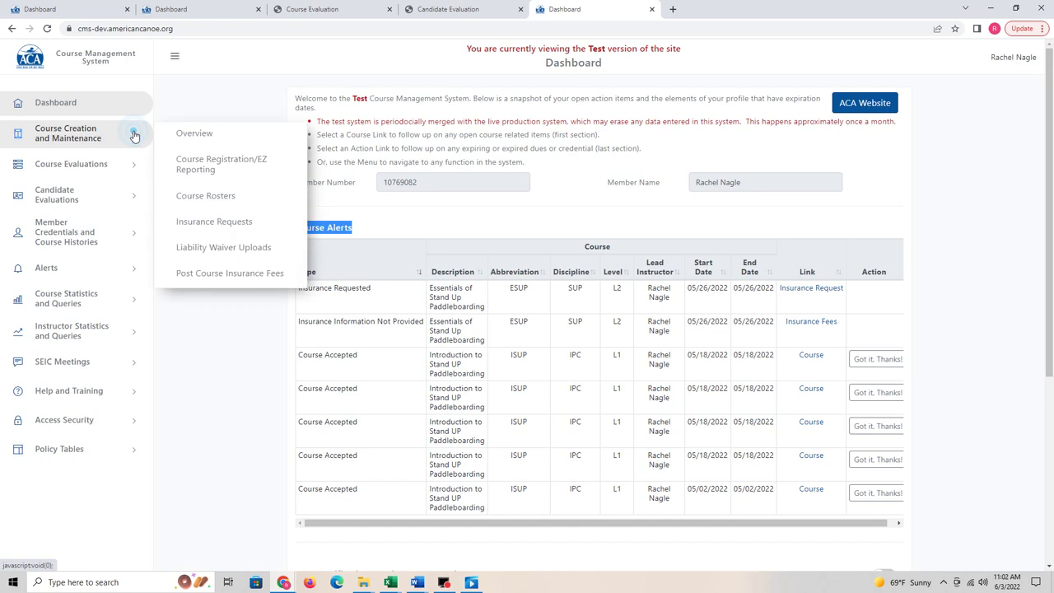
left_click(194, 133)
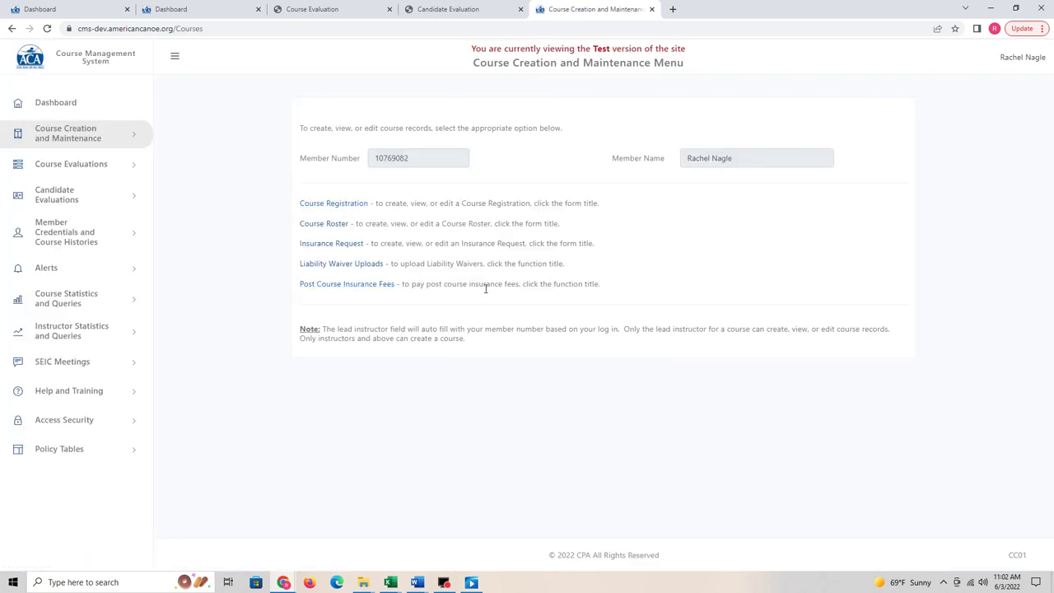
left_click(131, 168)
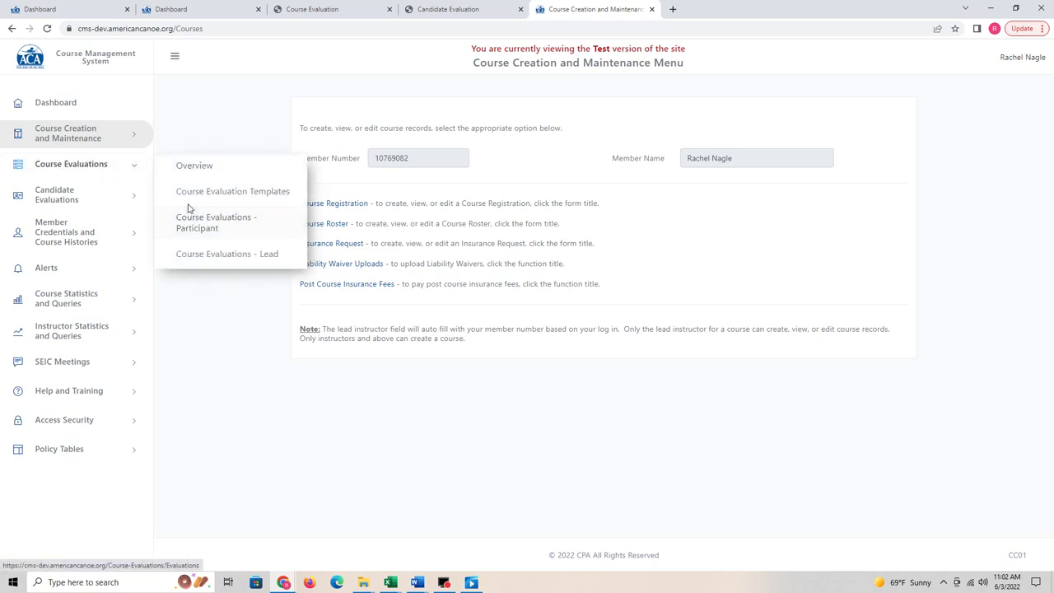
left_click(140, 137)
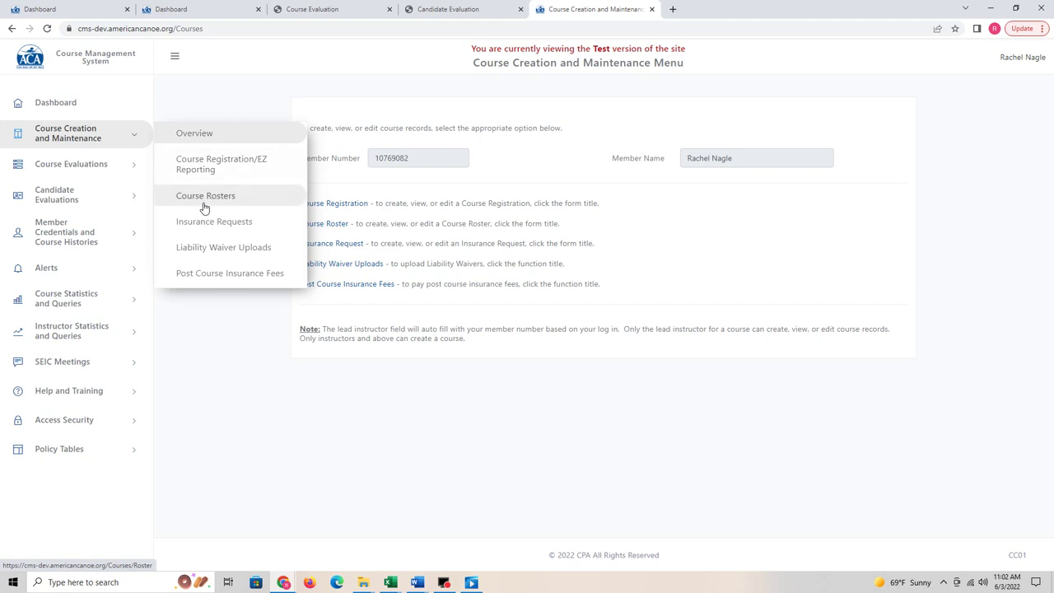
left_click(252, 169)
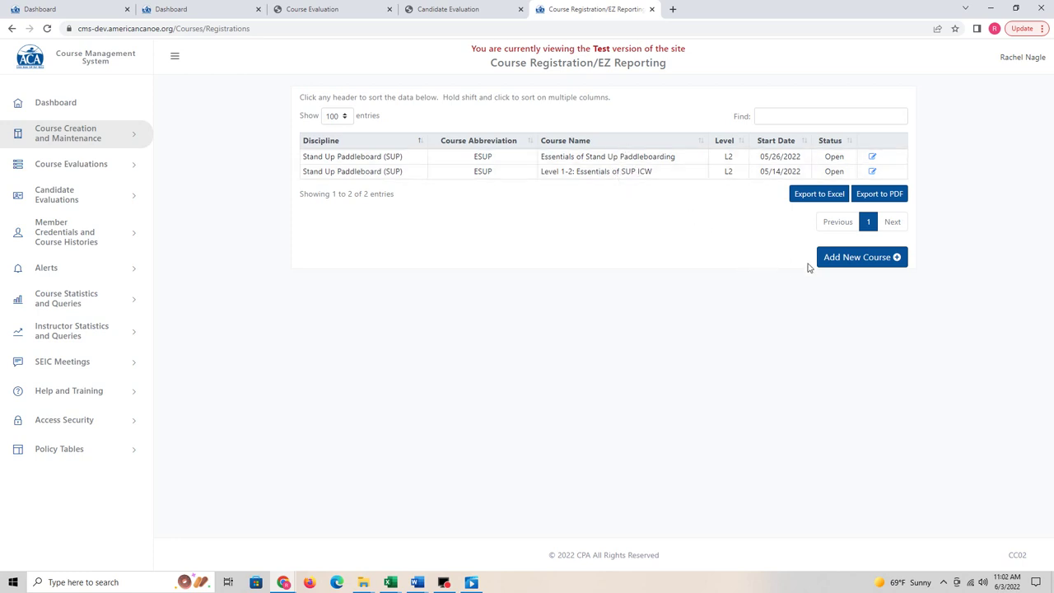
Step: Start a new course registration with Add New Course and open the Discipline list
left_click(858, 261)
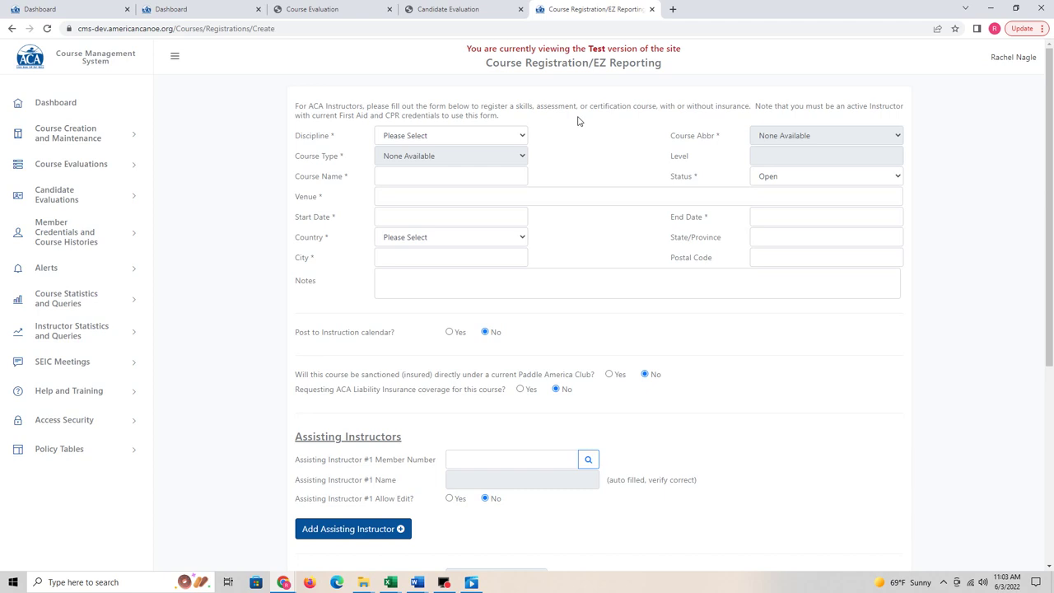
left_click(483, 136)
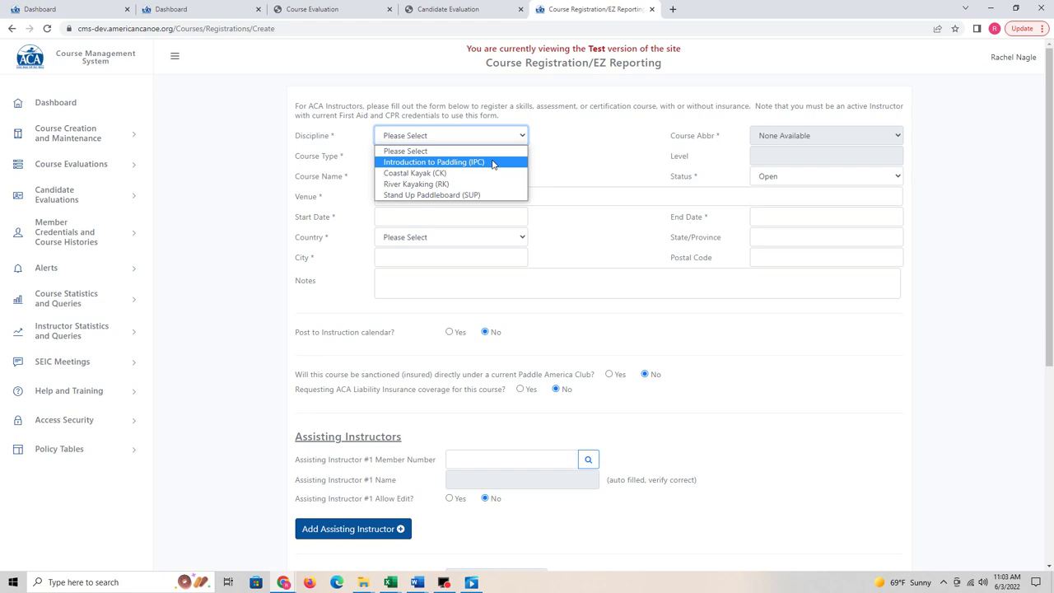
Step: Try Discipline IPC with course ISUP, then SUP with ESUP Essentials of Stand Up Paddleboarding
left_click(493, 164)
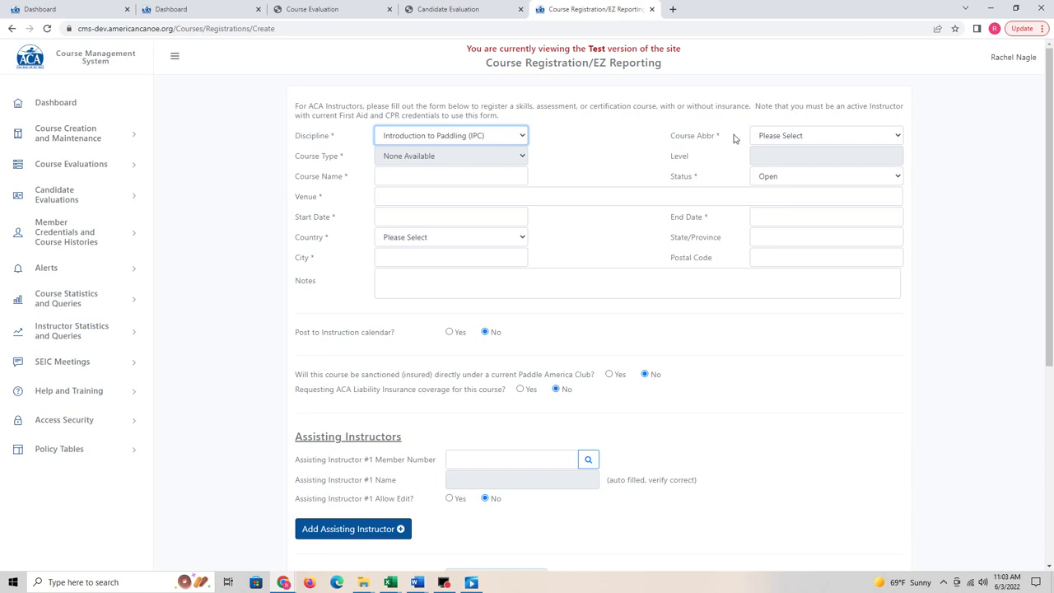
left_click(767, 136)
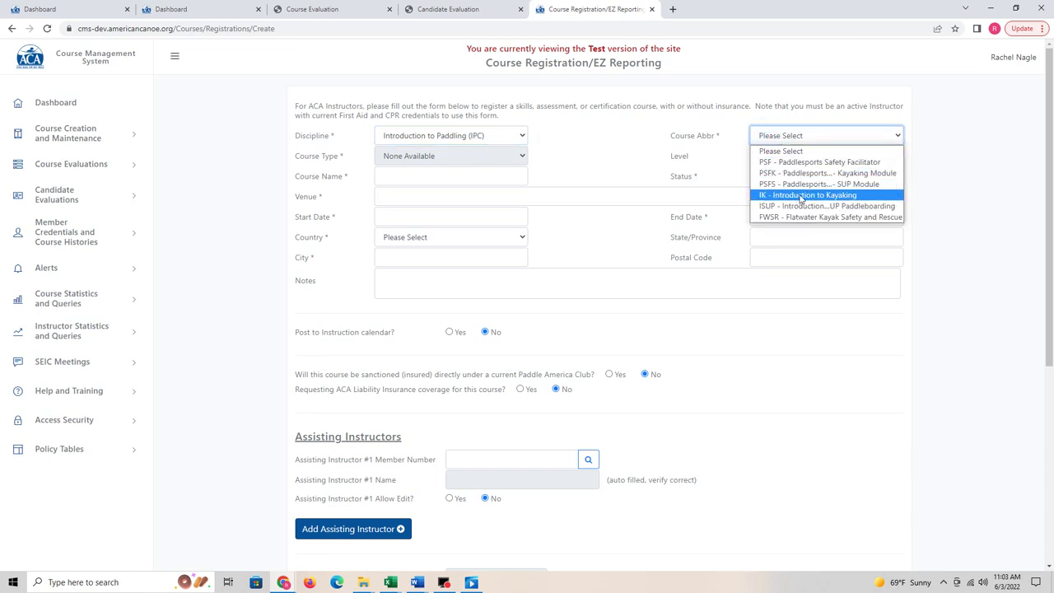
left_click(797, 206)
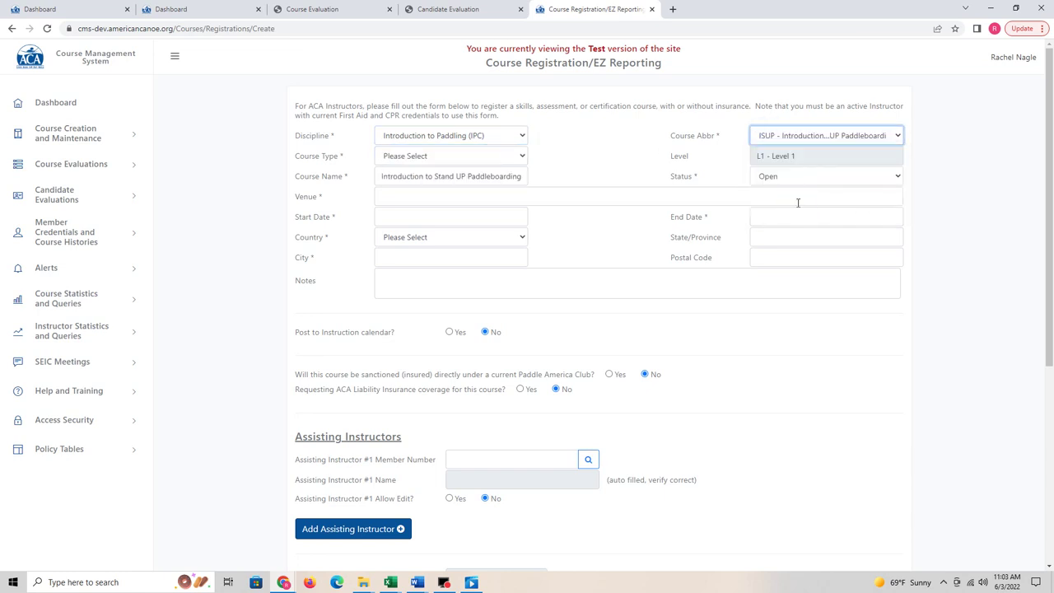
left_click(511, 136)
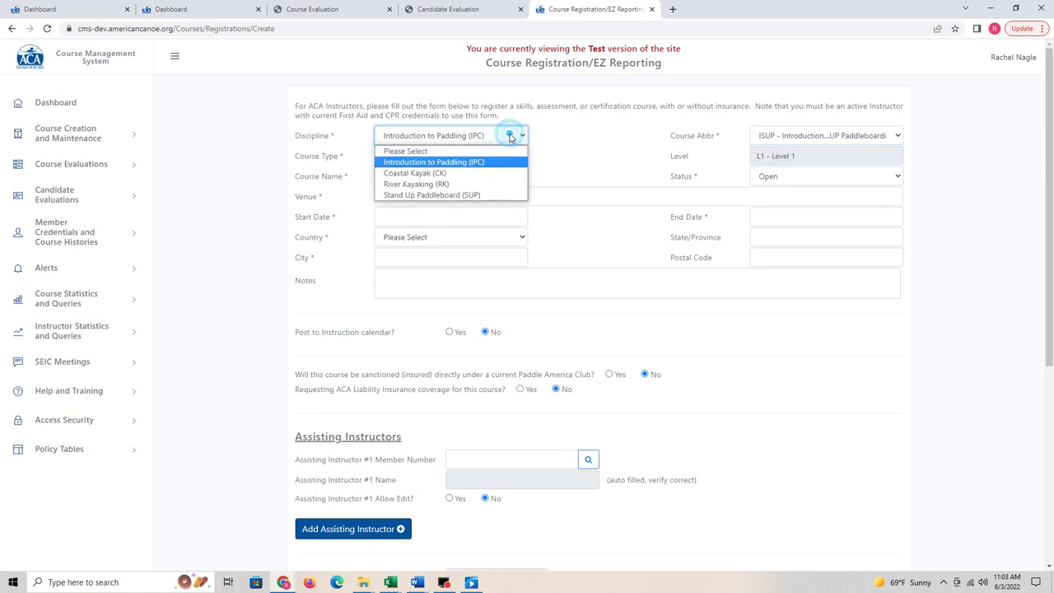
left_click(442, 196)
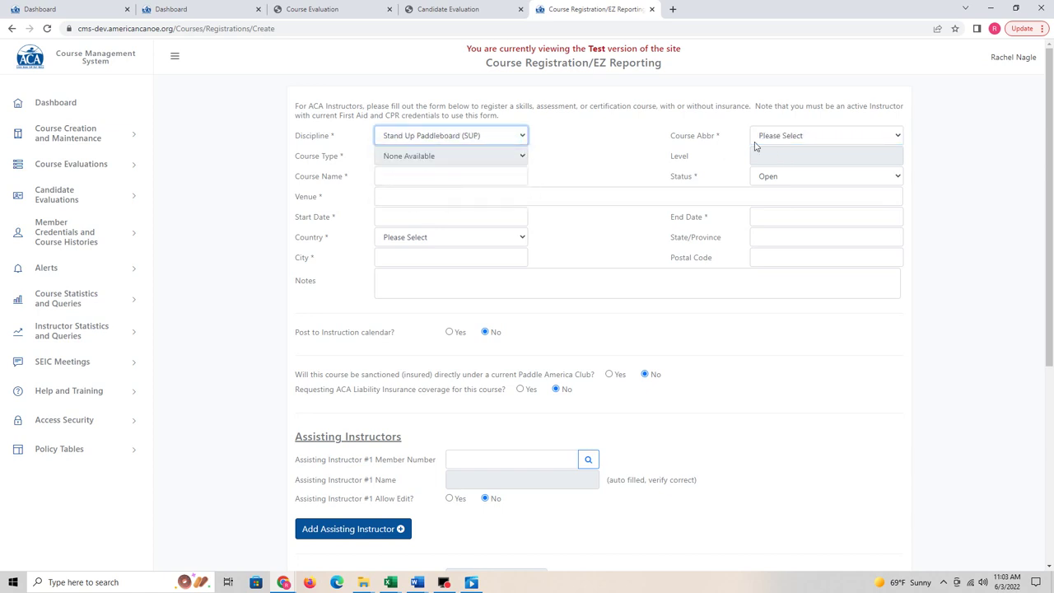
left_click(798, 136)
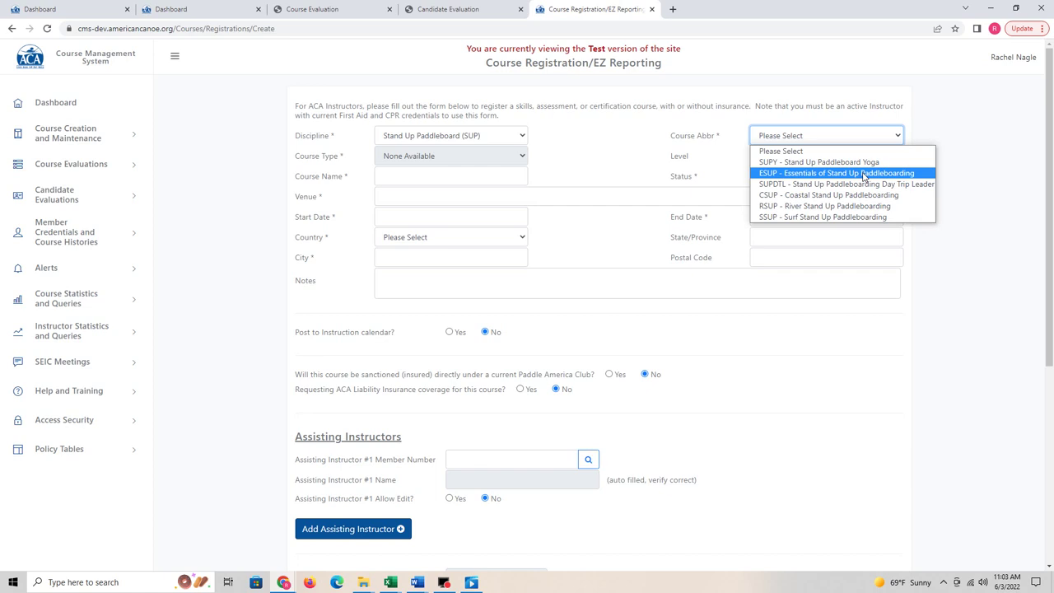
left_click(864, 175)
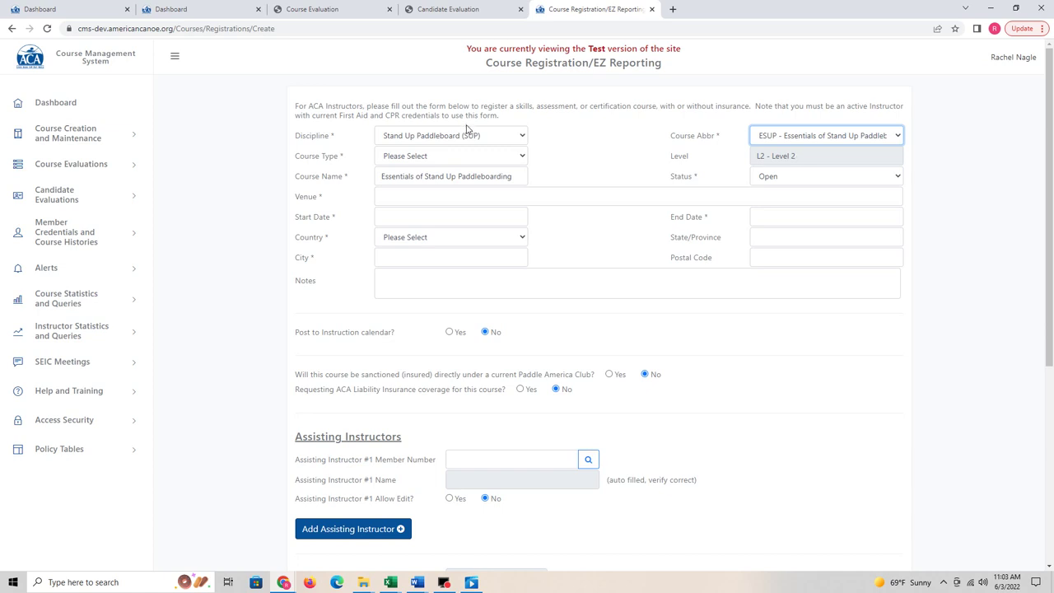
Step: Return Discipline to IPC with course ISUP and set Course Type to SKL - Skill
left_click(490, 136)
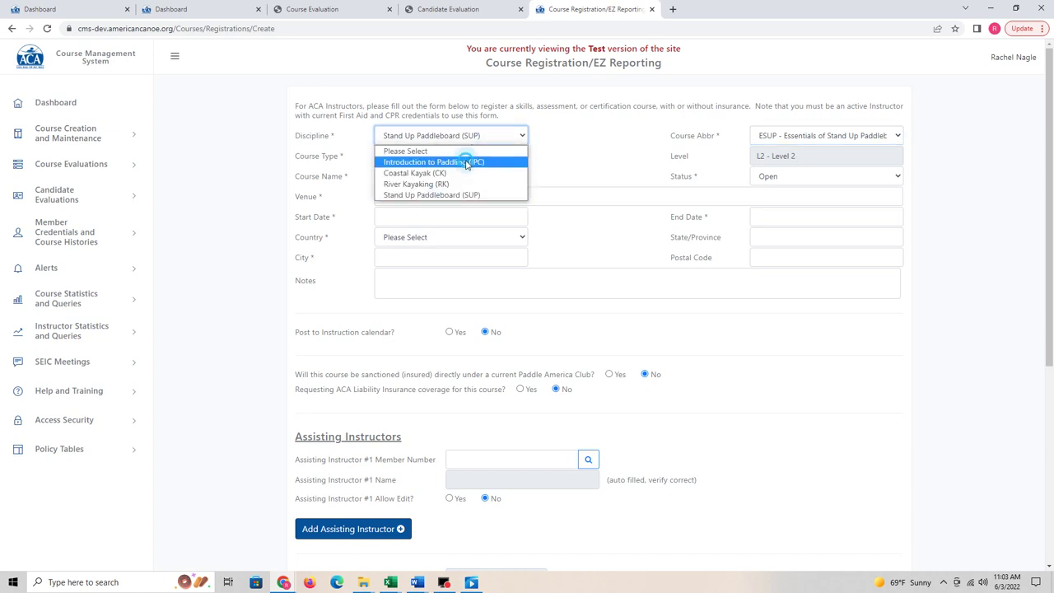
left_click(466, 162)
left_click(794, 136)
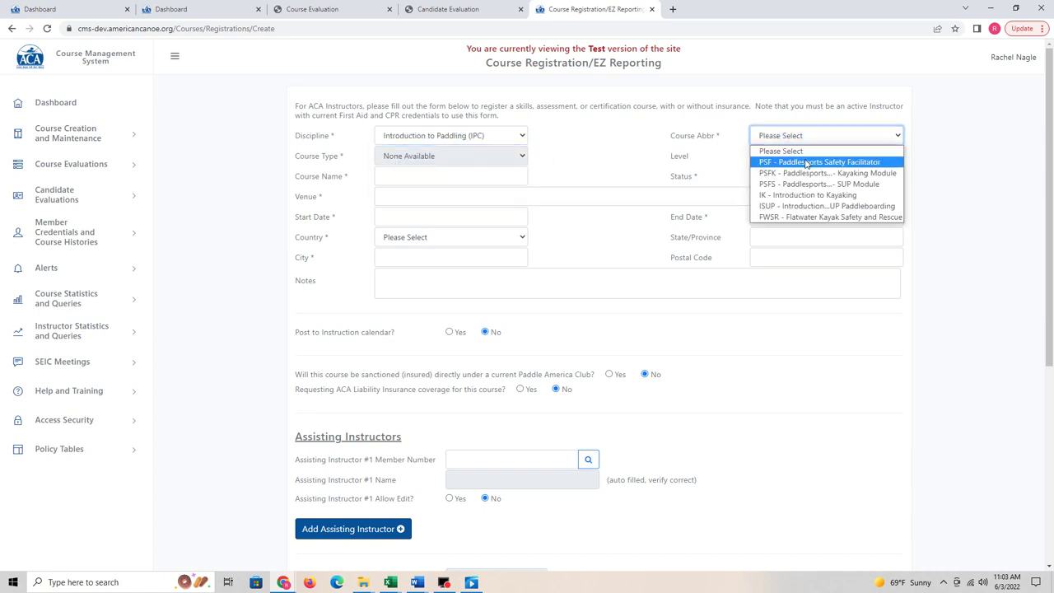
left_click(811, 205)
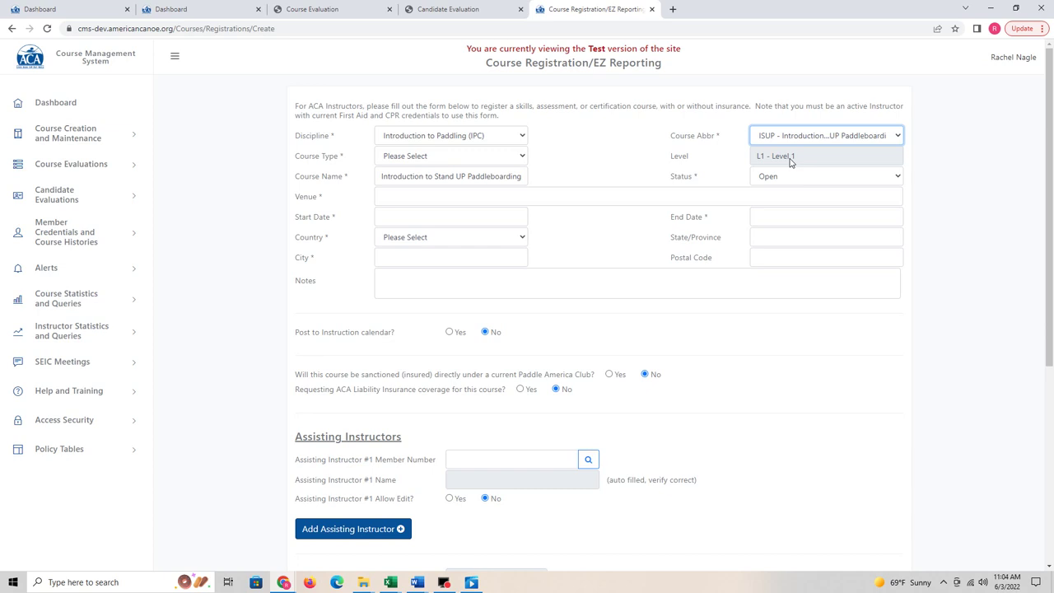
left_click(504, 158)
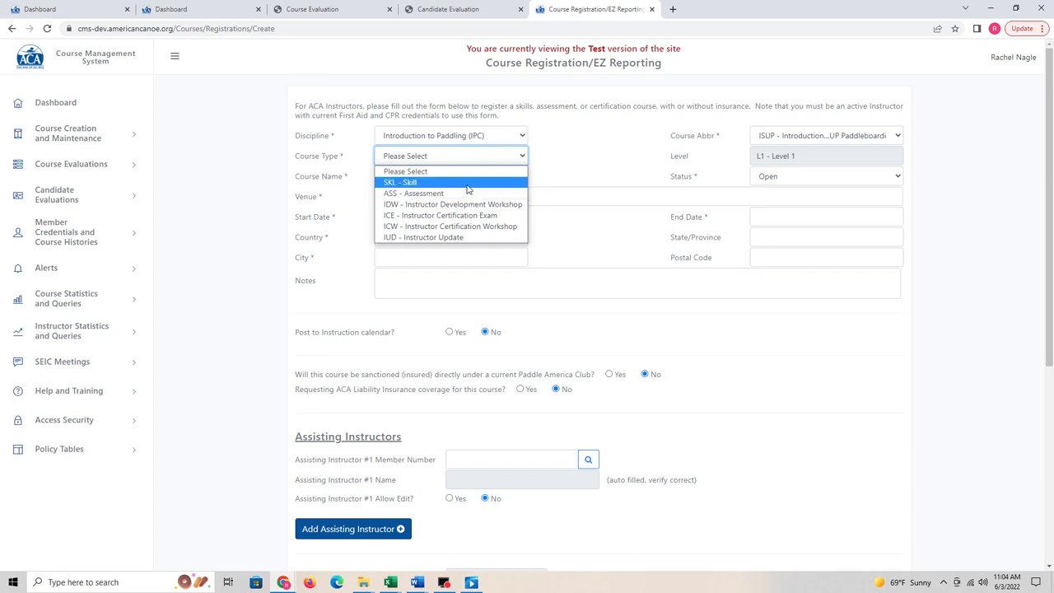
left_click(467, 183)
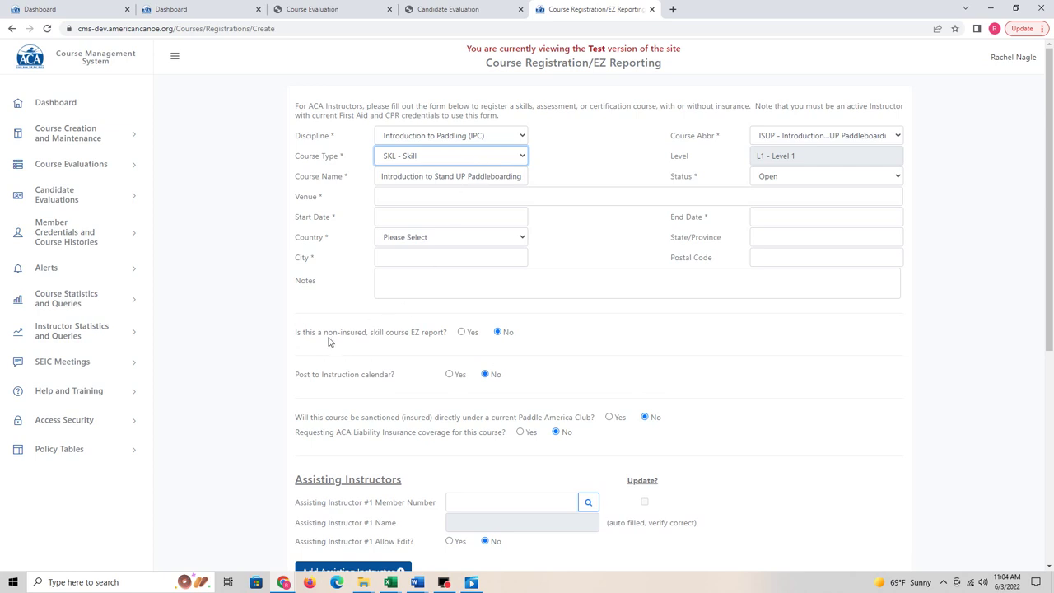
Step: Highlight the non-insured EZ report question and change Course Type to ASS - Assessment
left_click_drag(290, 333, 521, 333)
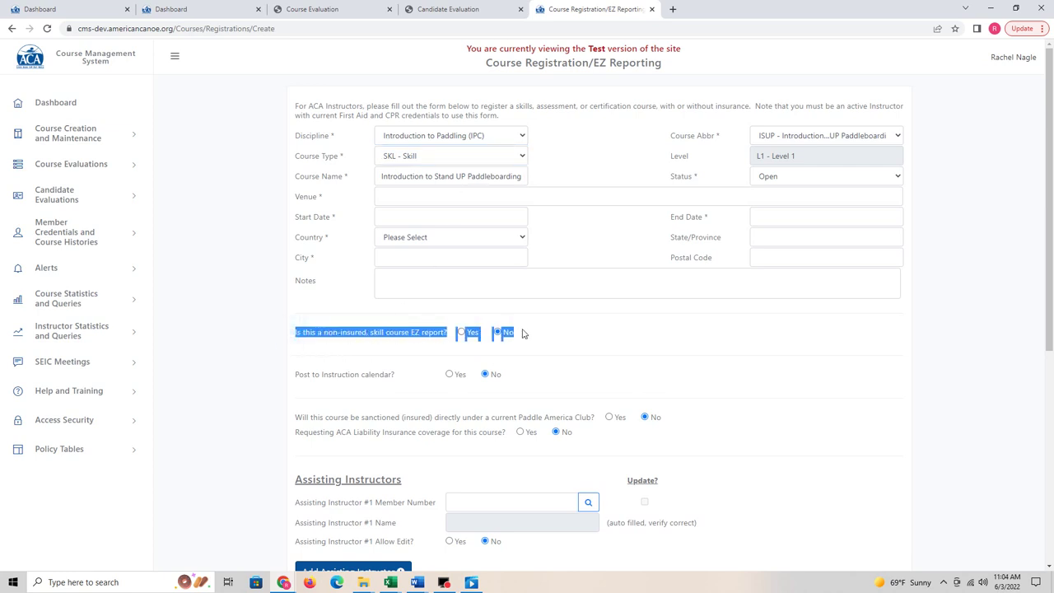
left_click(518, 161)
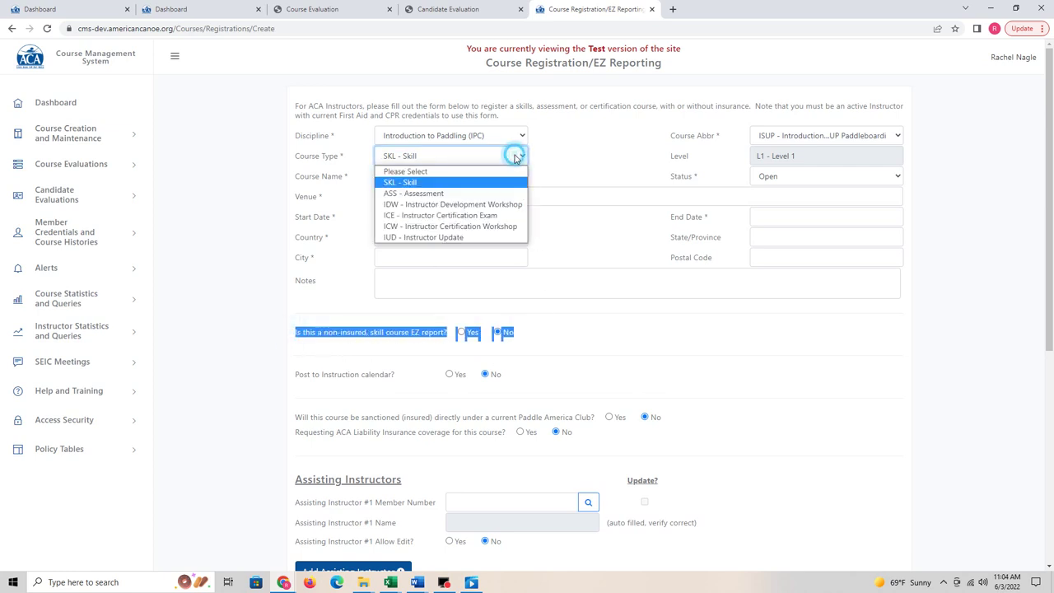
left_click(438, 194)
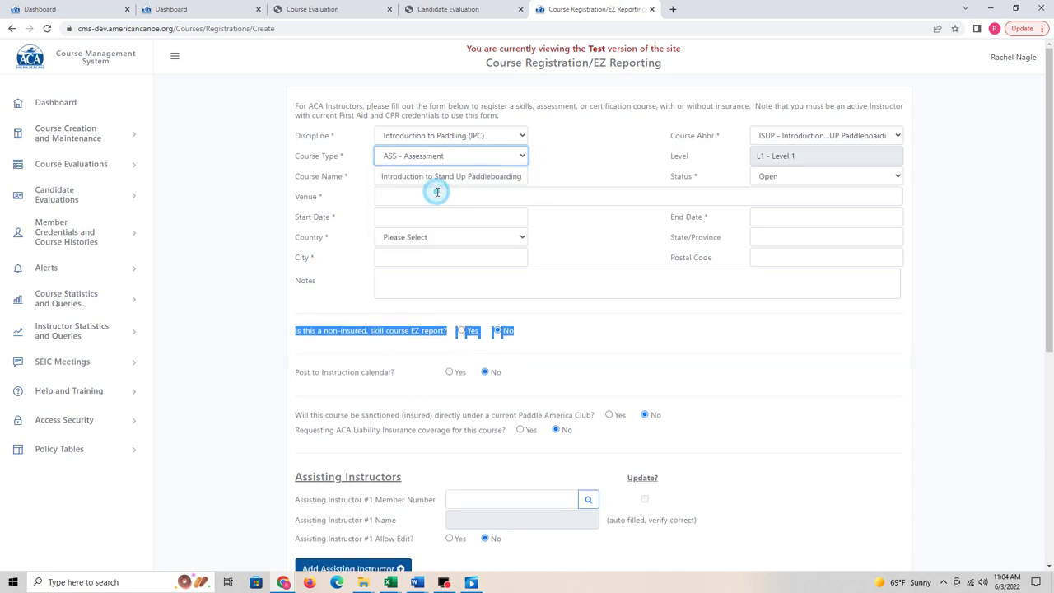
Step: Restore Course Type SKL - Skill and answer Yes to the non-insured EZ report question
left_click(465, 158)
left_click(424, 180)
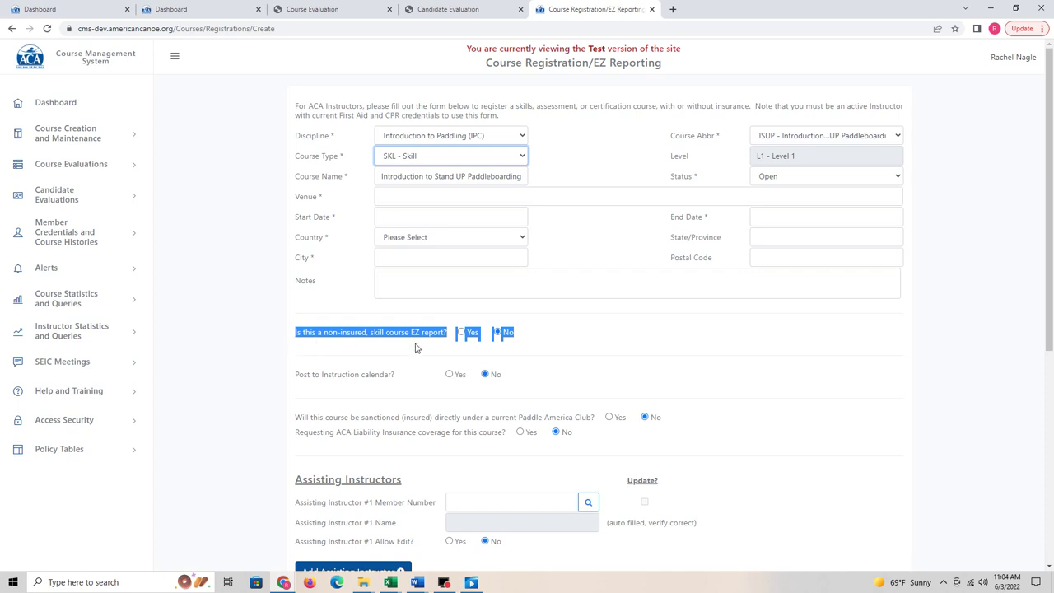
left_click(389, 347)
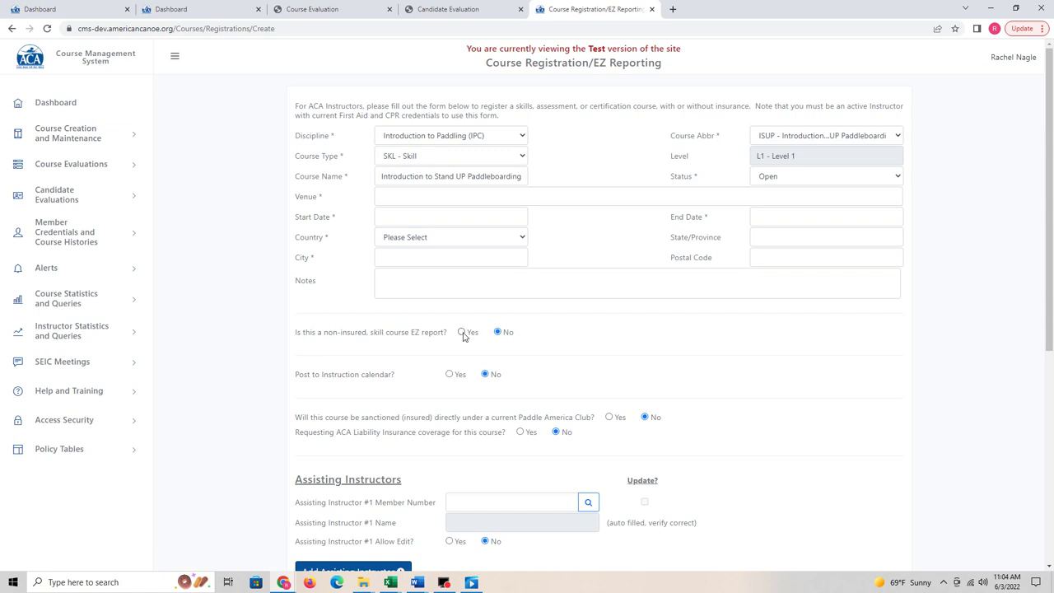
left_click(461, 333)
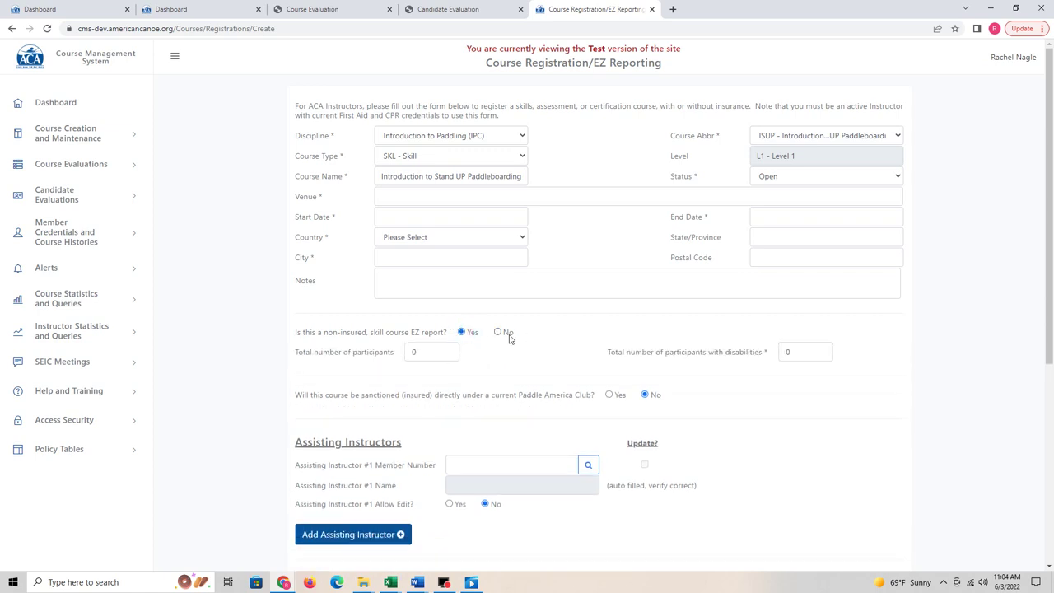
left_click(498, 332)
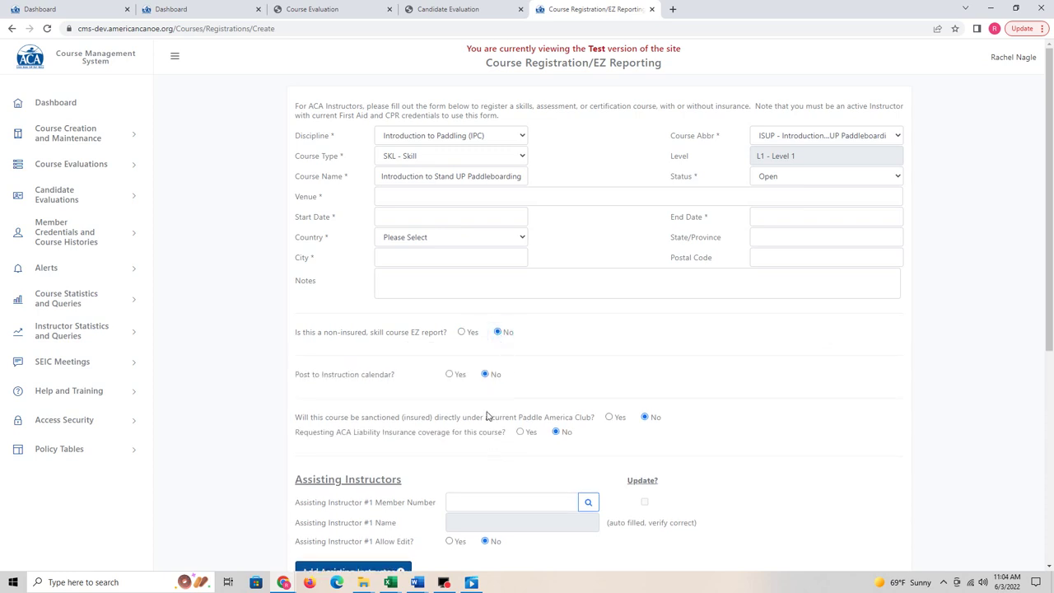
left_click(462, 333)
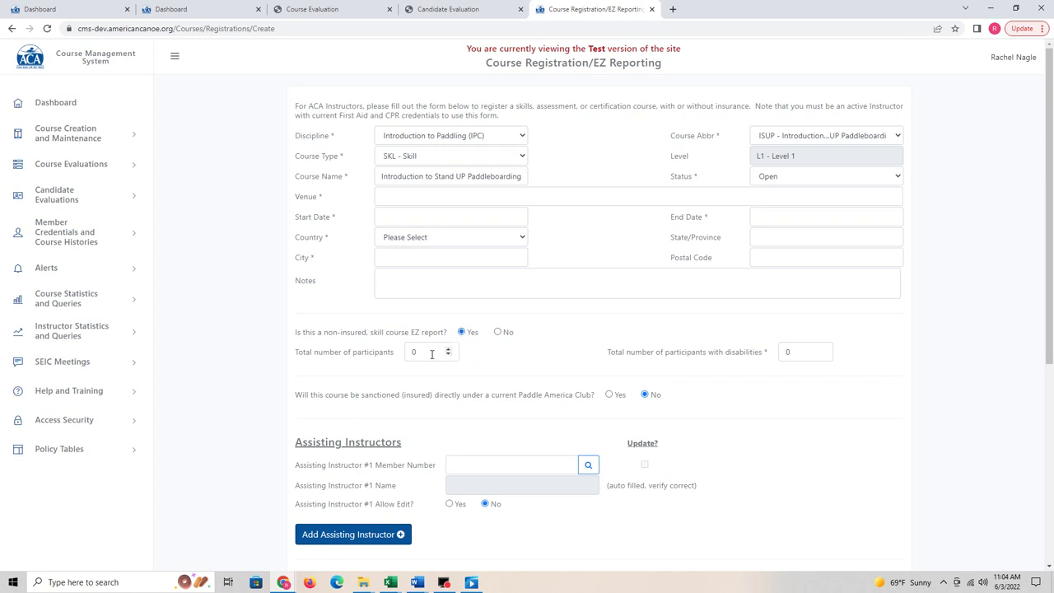
double_click(437, 354)
Step: Enter 12 as the total number of participants
type("12")
left_click(429, 196)
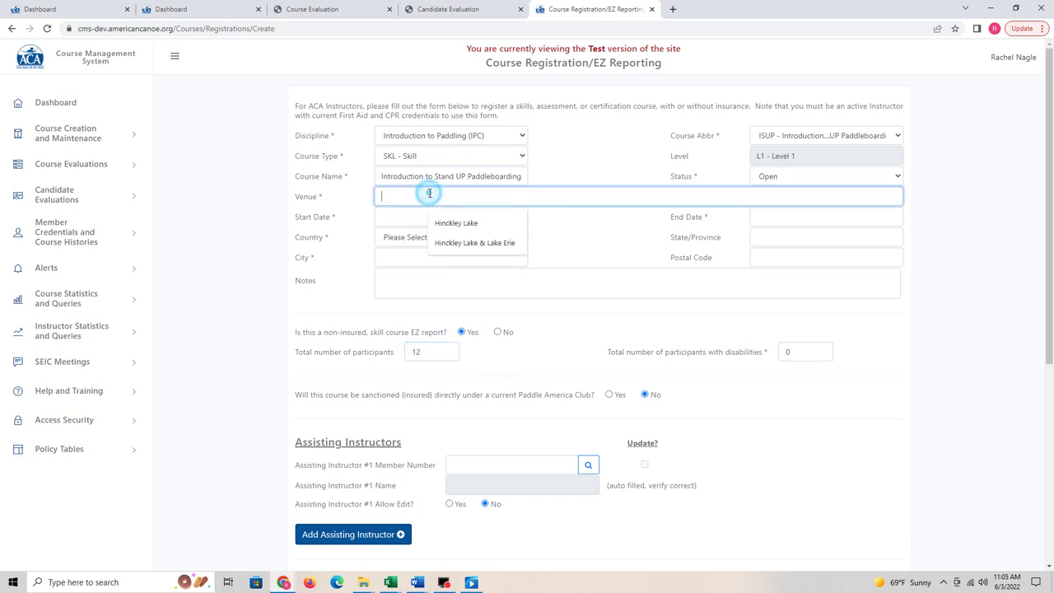
Step: Choose Hinckley Lake as the venue and set start and end dates to 05/04/2022
left_click(466, 230)
left_click(465, 219)
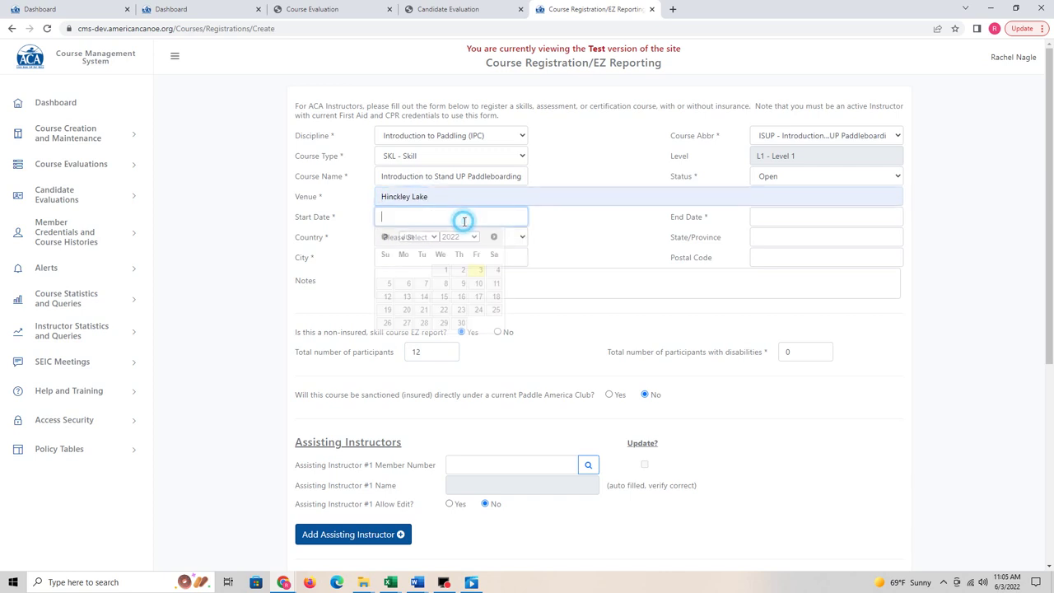
left_click(383, 237)
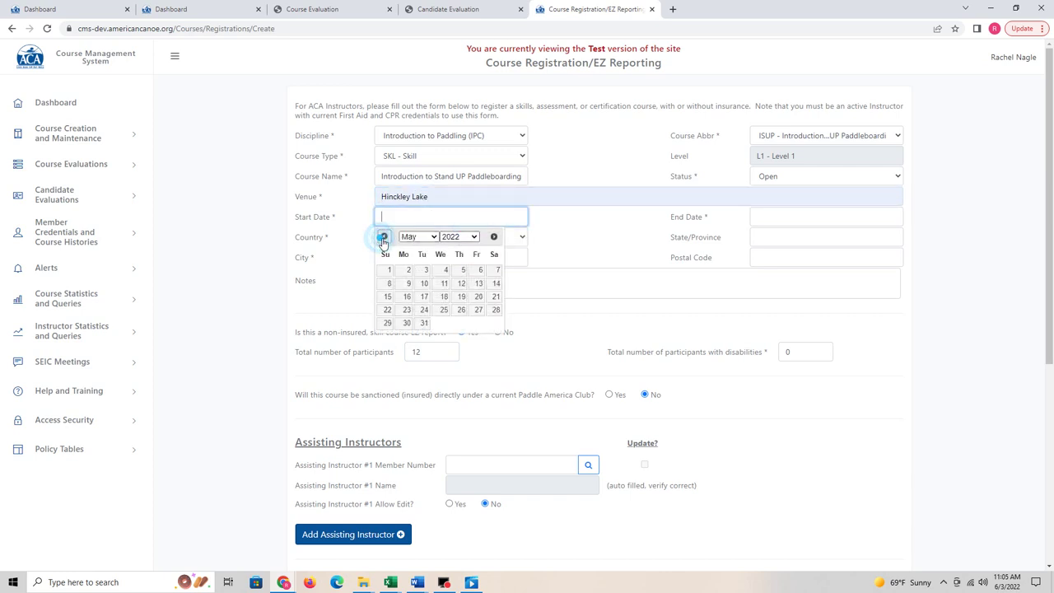
left_click(446, 273)
left_click(786, 216)
left_click(760, 237)
left_click(833, 270)
left_click(823, 205)
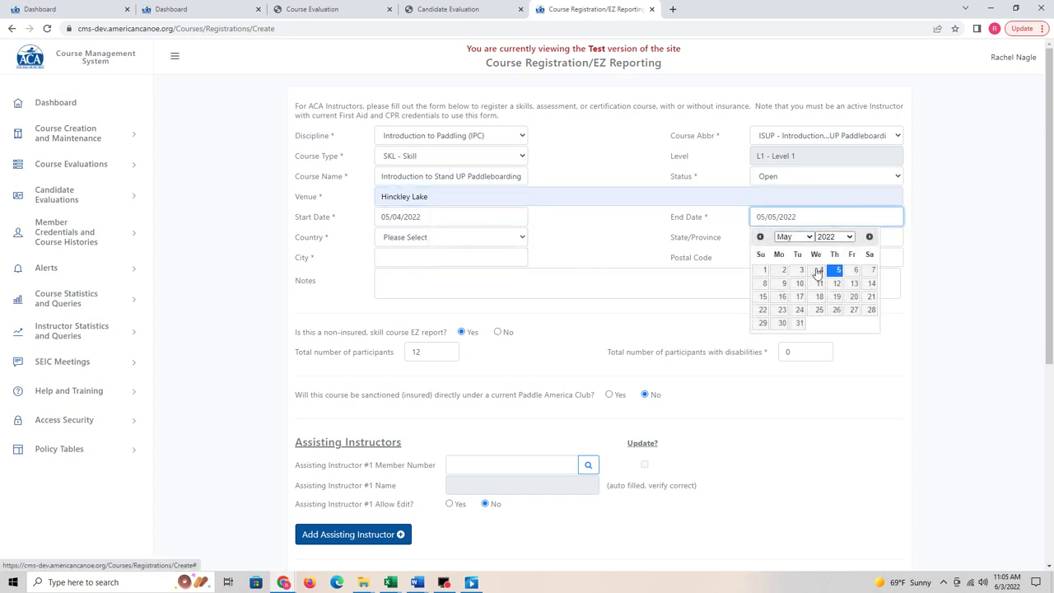
left_click(815, 271)
Step: Set country to United States and state to Ohio, then autofill city and postal code
left_click(408, 241)
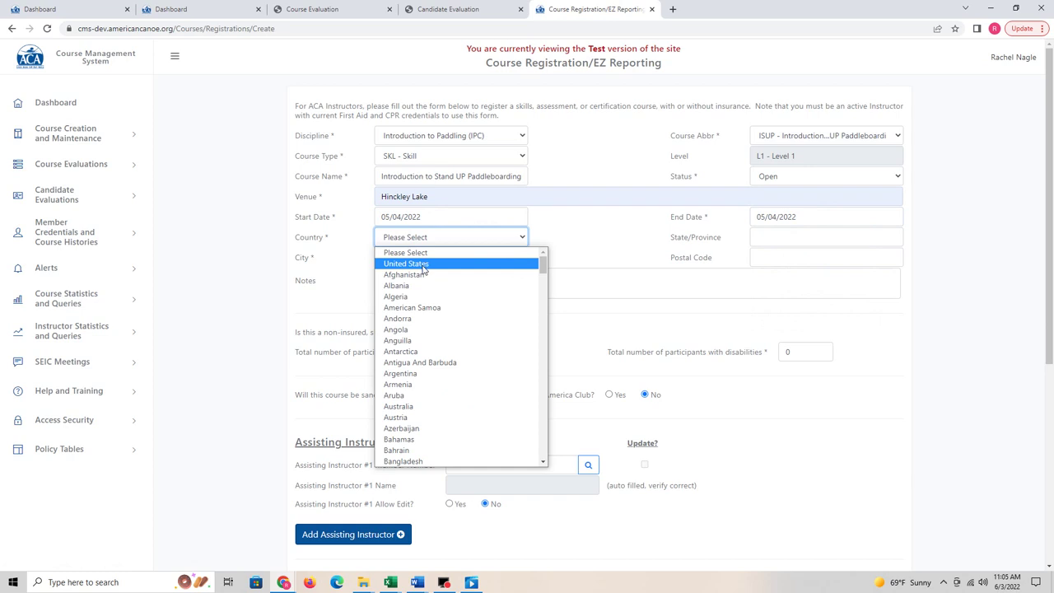
left_click(423, 263)
left_click(777, 239)
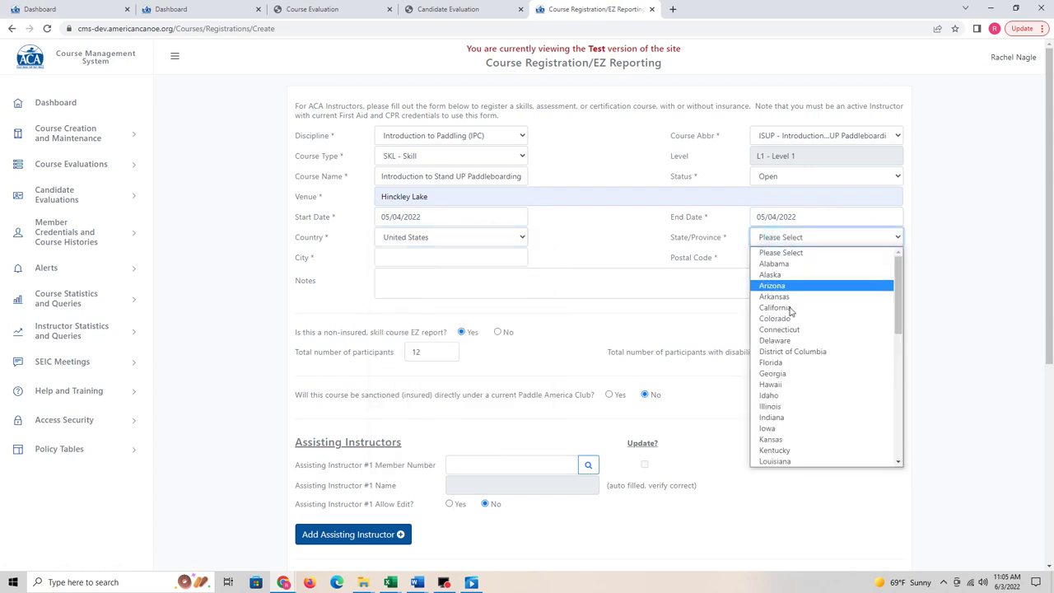
scroll(795, 354, "down", 3)
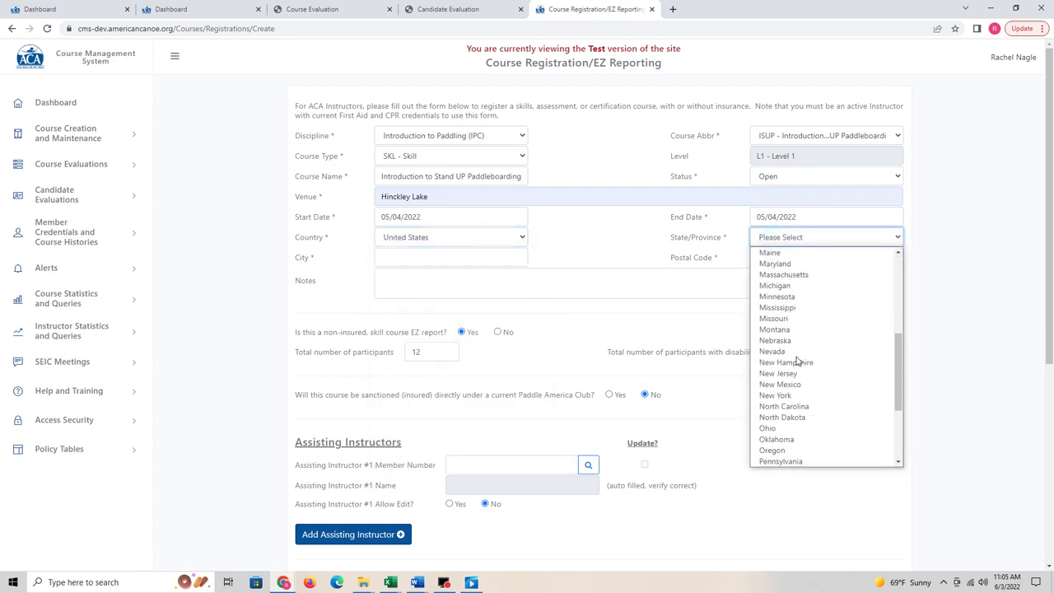
left_click(778, 427)
left_click(773, 259)
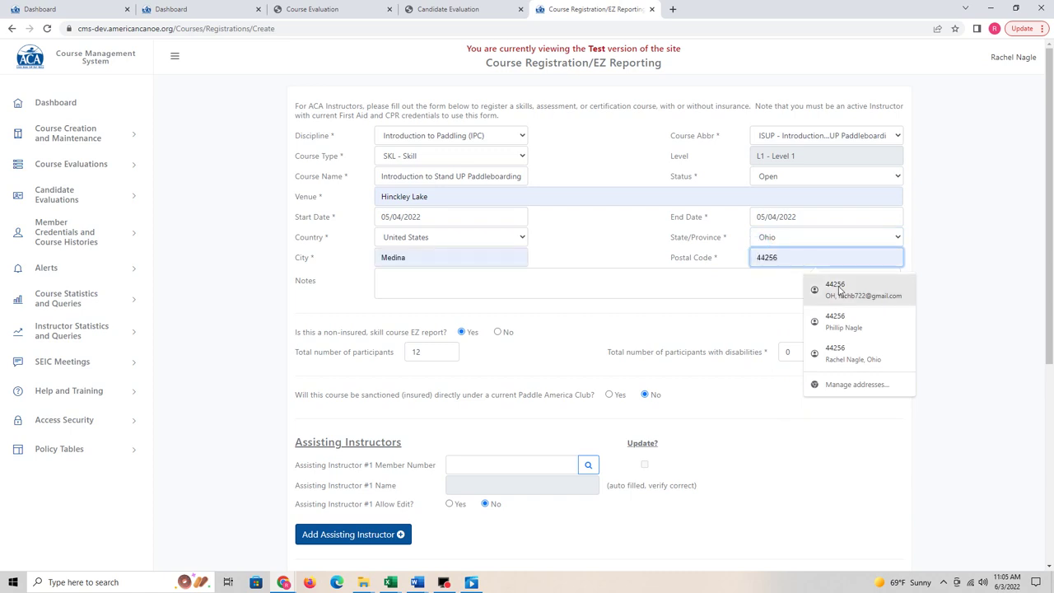
left_click(838, 290)
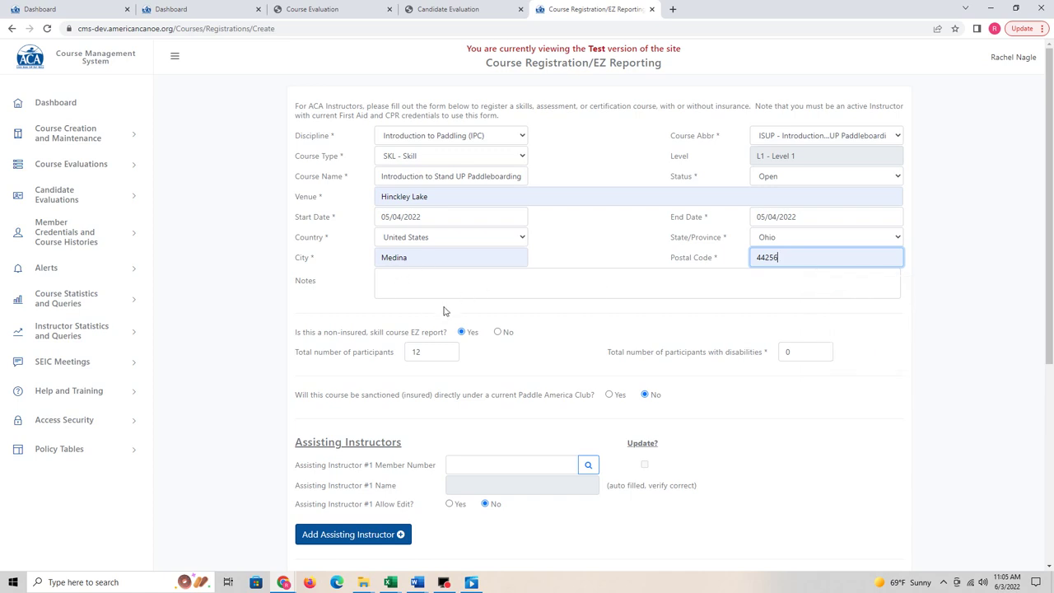
left_click(517, 276)
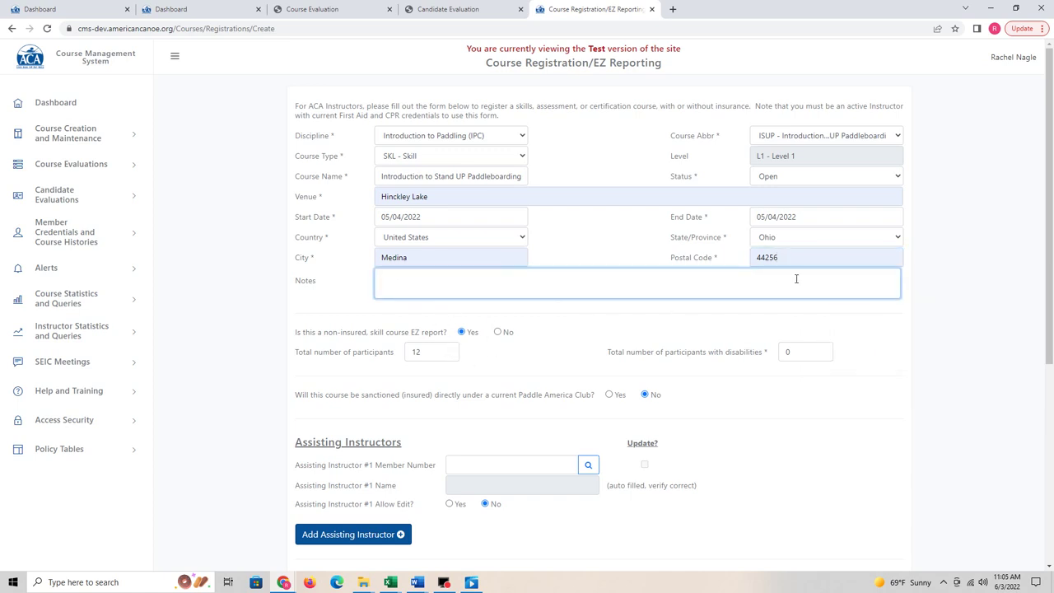
scroll(504, 279, "down", 1)
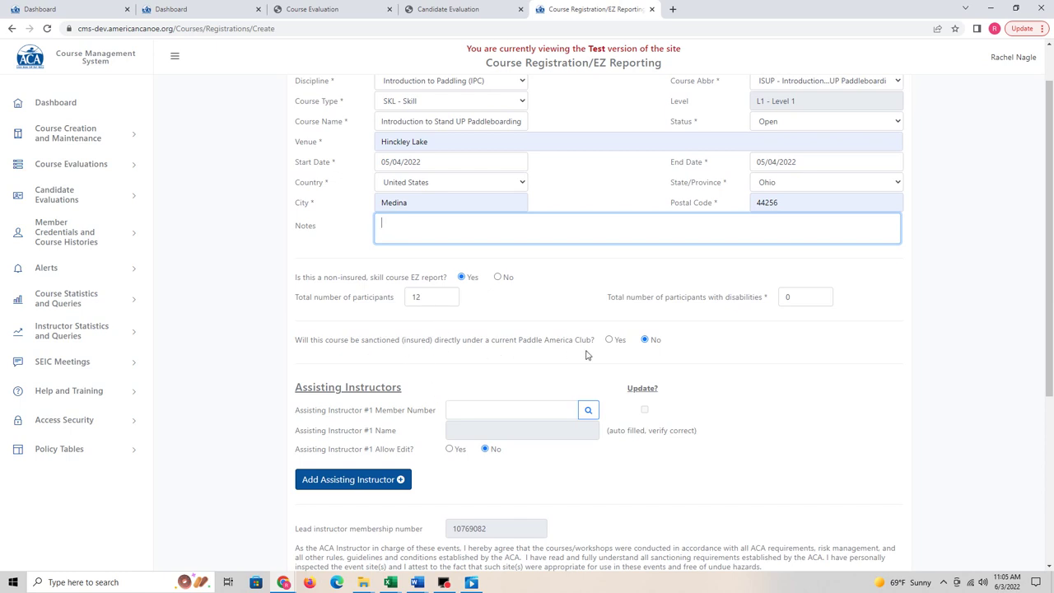
scroll(654, 345, "down", 1)
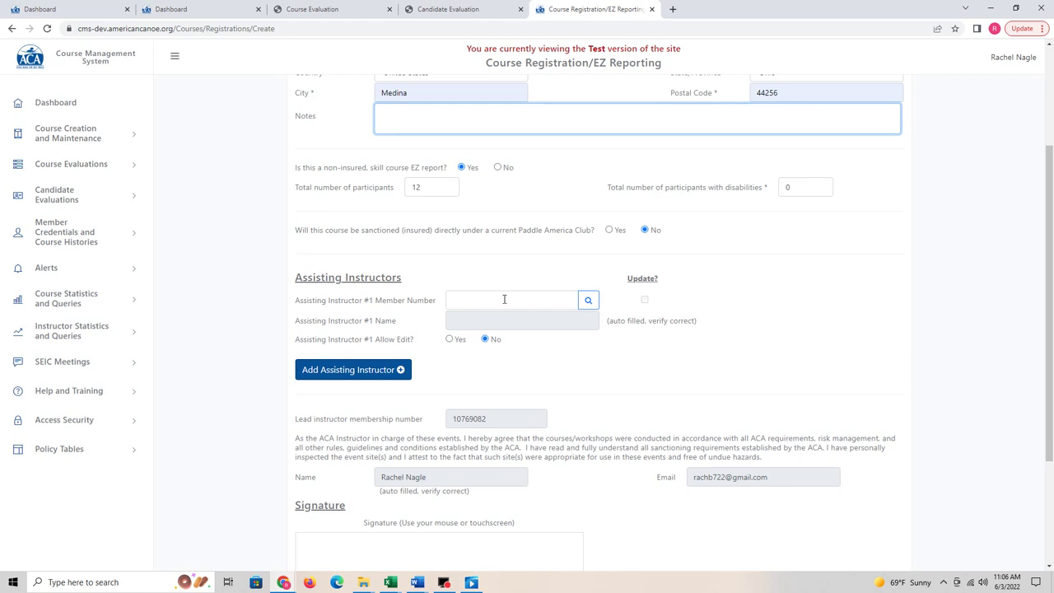
scroll(504, 299, "up", 1)
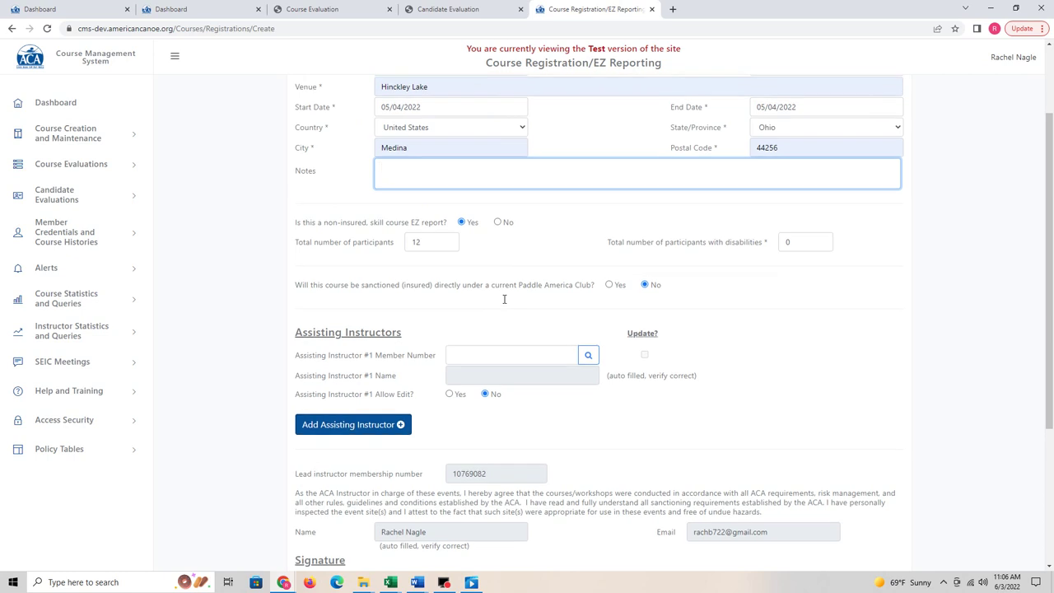
left_click(518, 353)
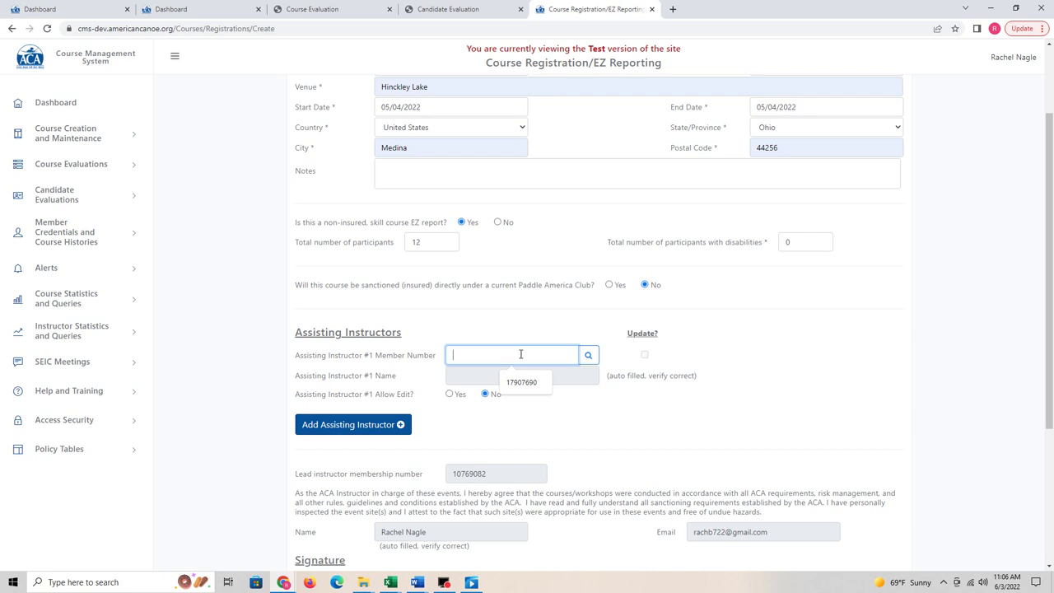
scroll(518, 341, "down", 1)
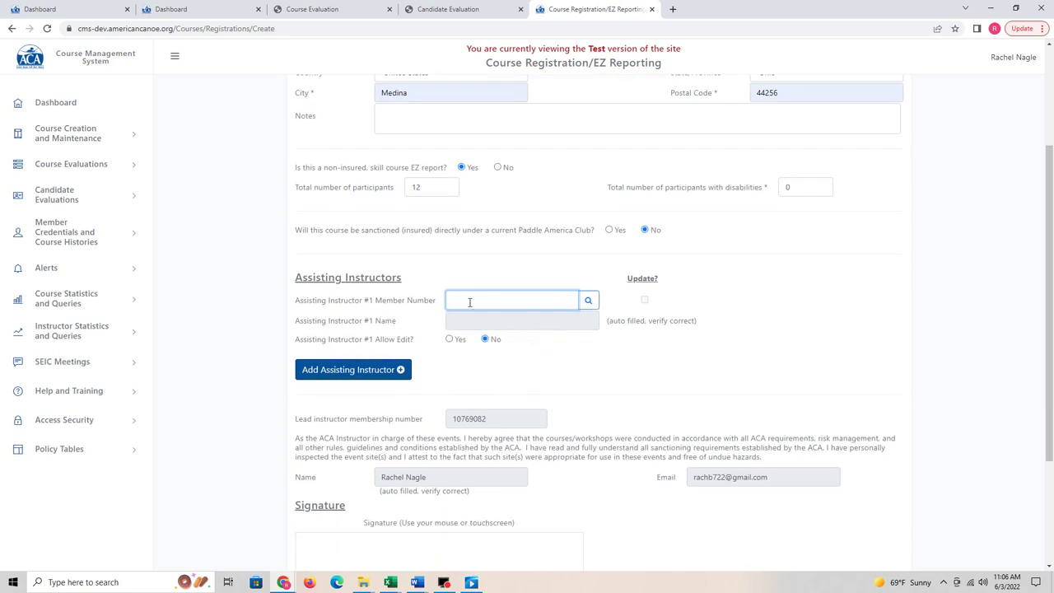
scroll(489, 367, "down", 1)
scroll(489, 301, "down", 2)
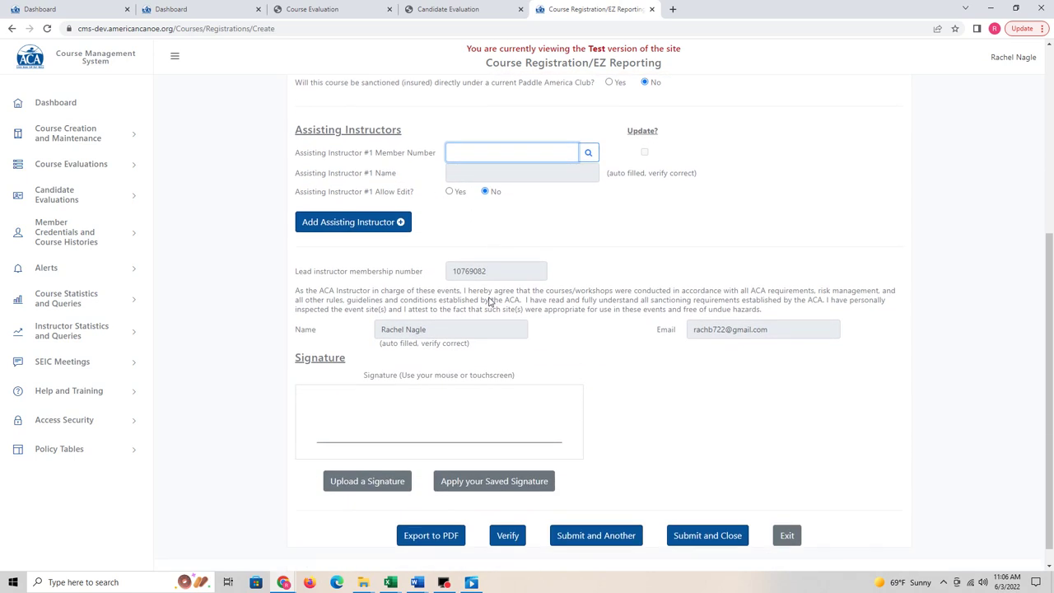
scroll(489, 301, "down", 1)
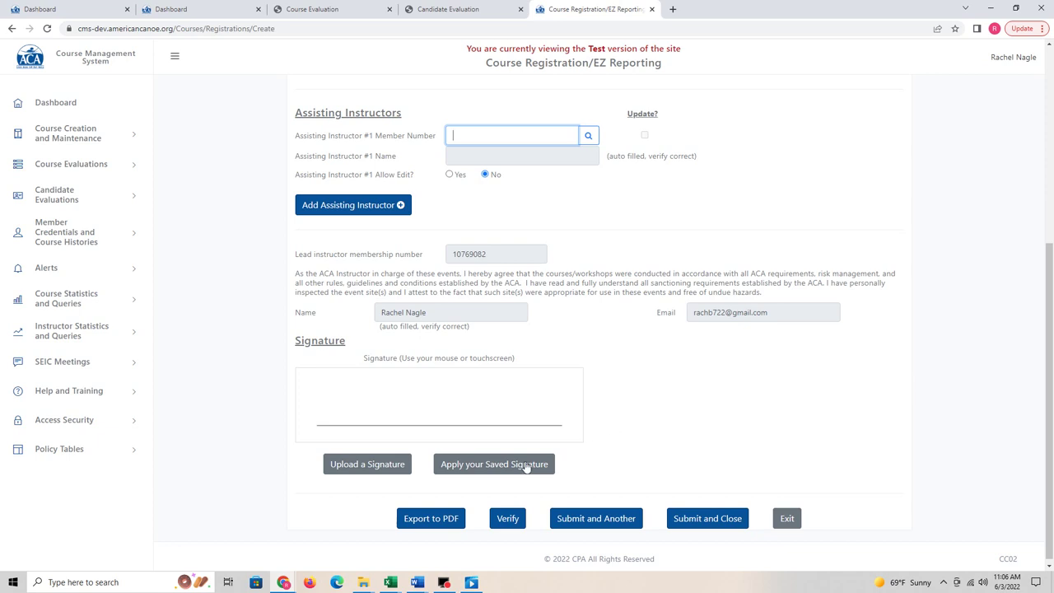
left_click(475, 468)
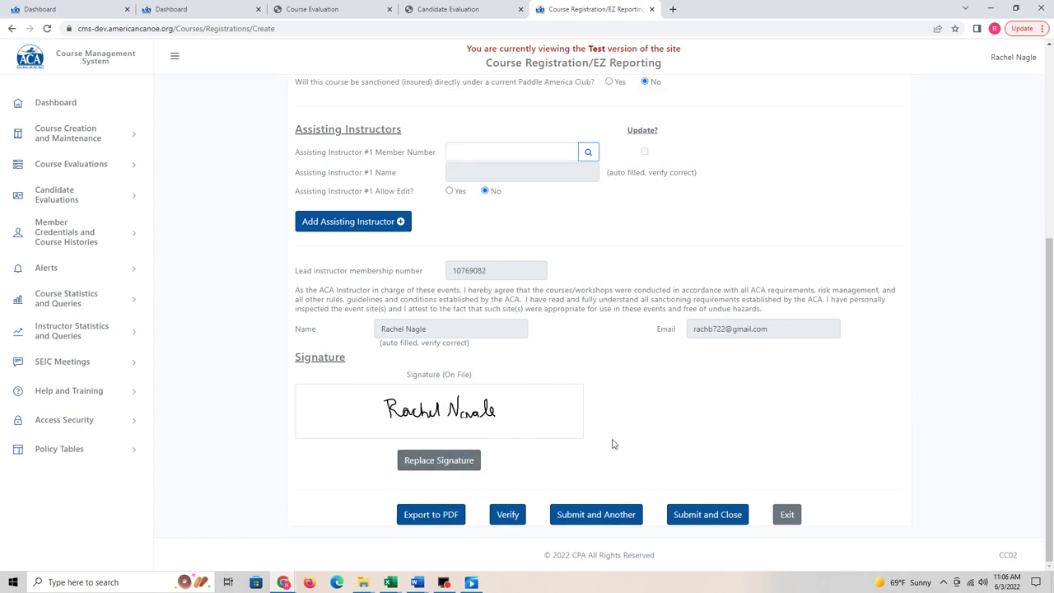
Step: Submit the signed EZ course report with Submit and Another to start a new registration
left_click(617, 517)
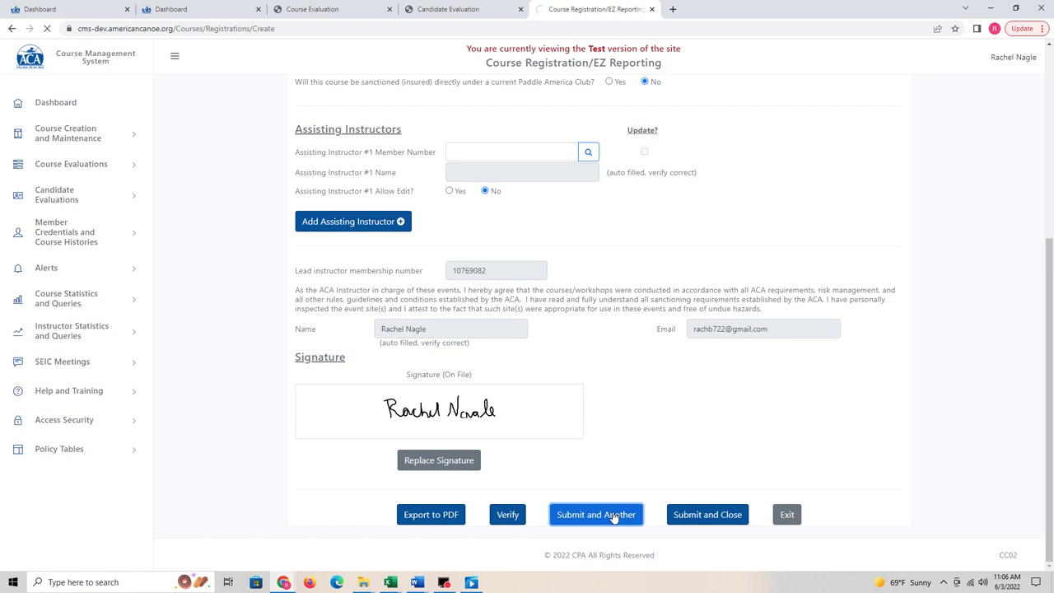
left_click(609, 515)
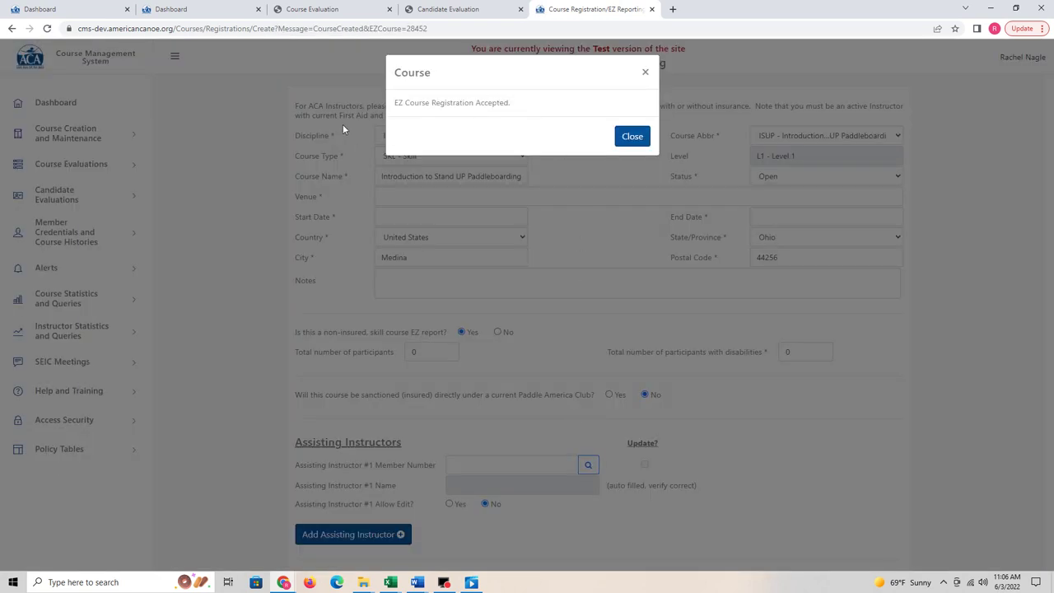
Step: Close the registration-accepted message and scroll through the new prefilled form
left_click(635, 137)
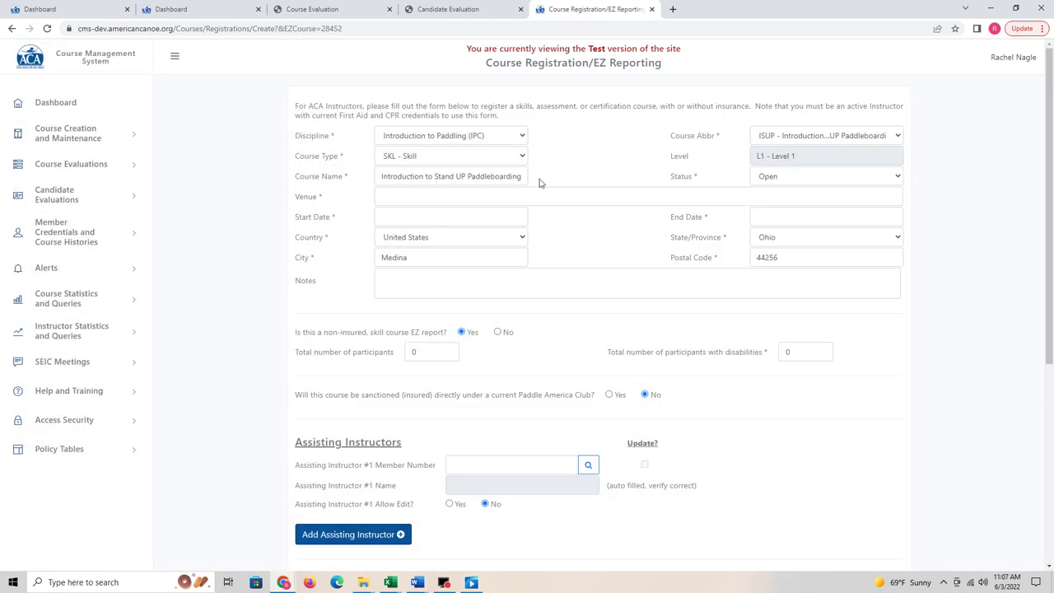
scroll(577, 333, "down", 3)
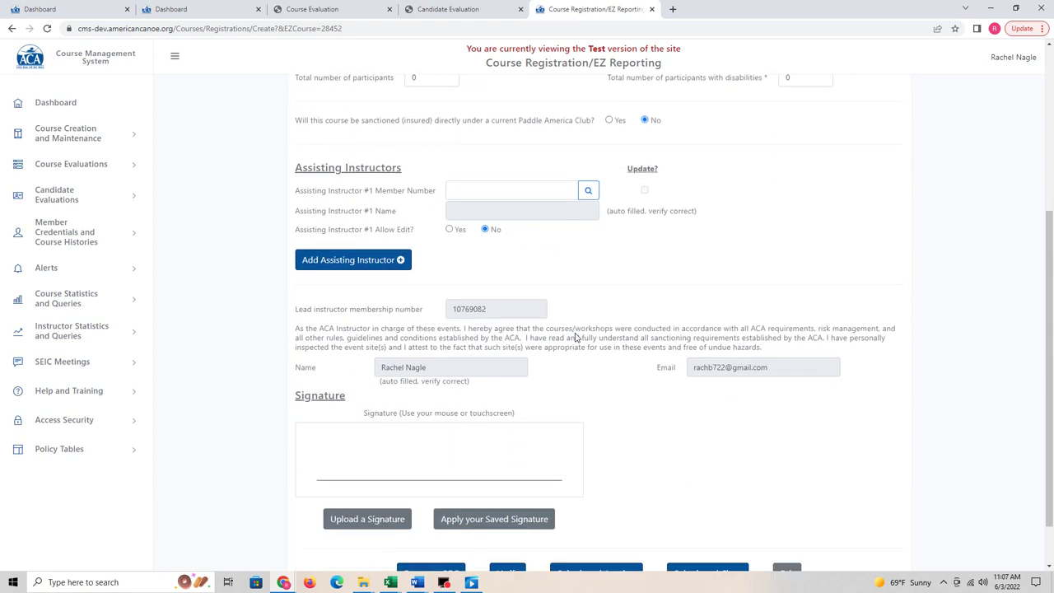
scroll(576, 333, "down", 2)
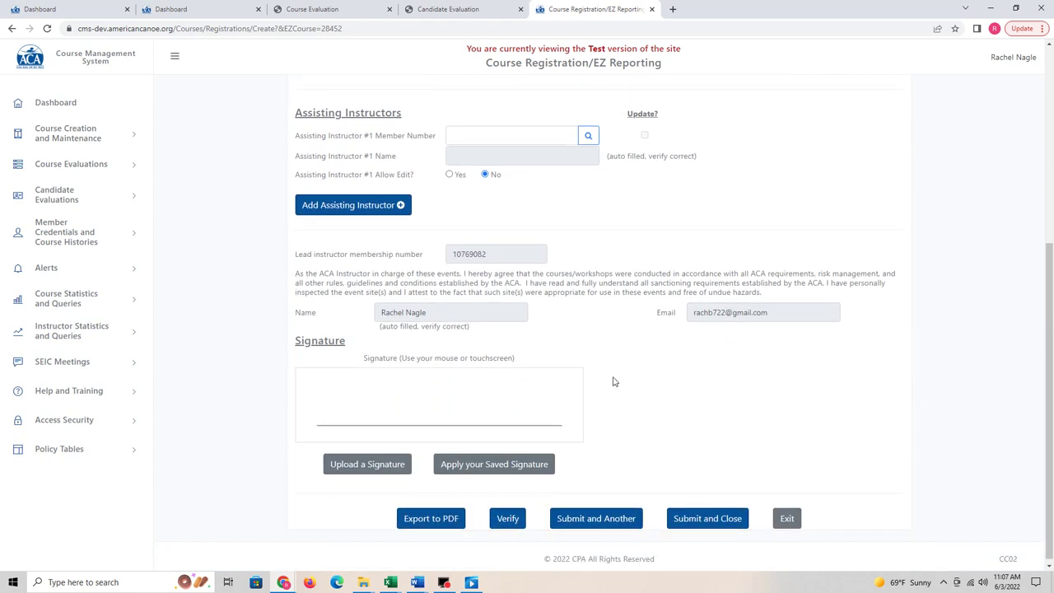
scroll(600, 269, "up", 4)
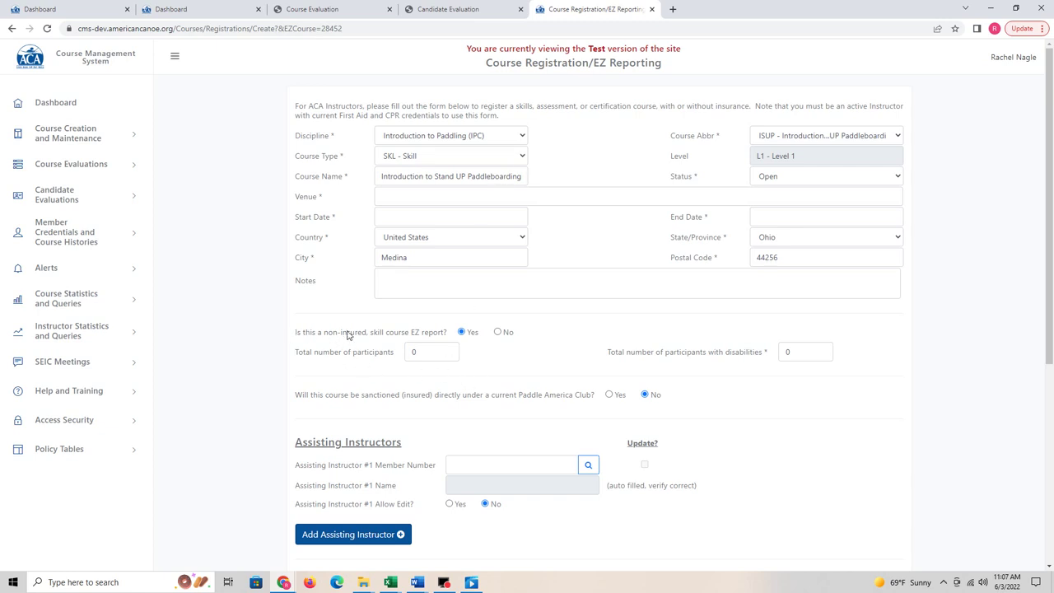
Step: Set Discipline to SUP, course to Essentials of Stand Up Paddleboarding, and type to SKL - Skill
left_click(517, 134)
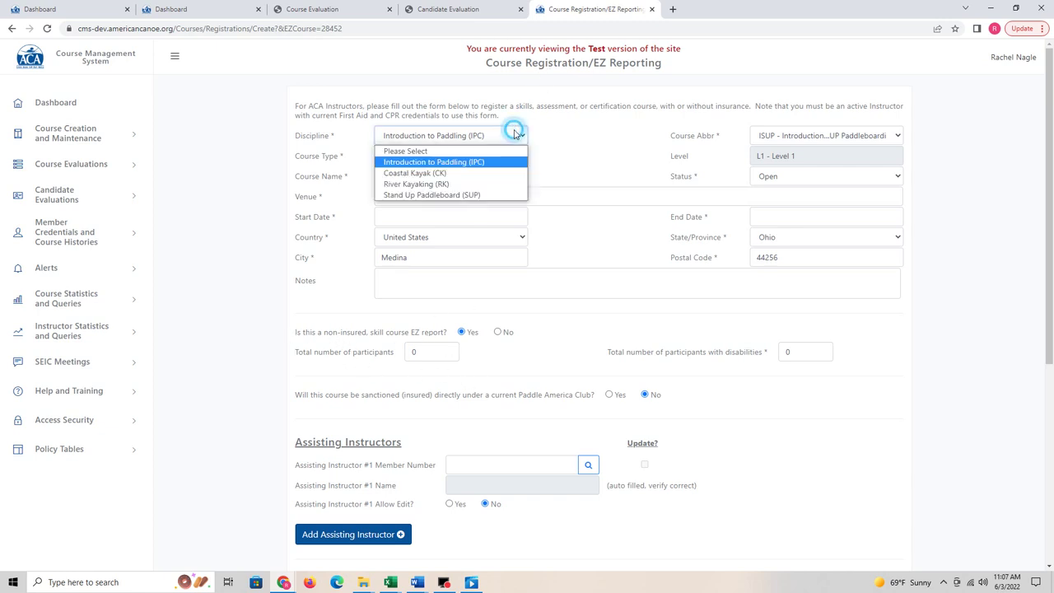
left_click(471, 195)
left_click(856, 137)
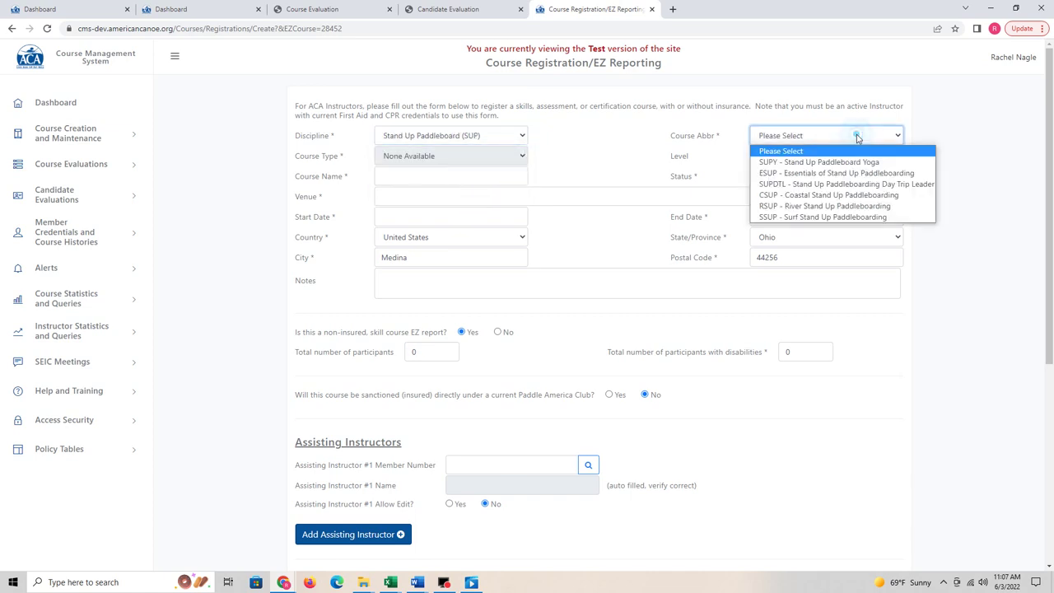
left_click(830, 178)
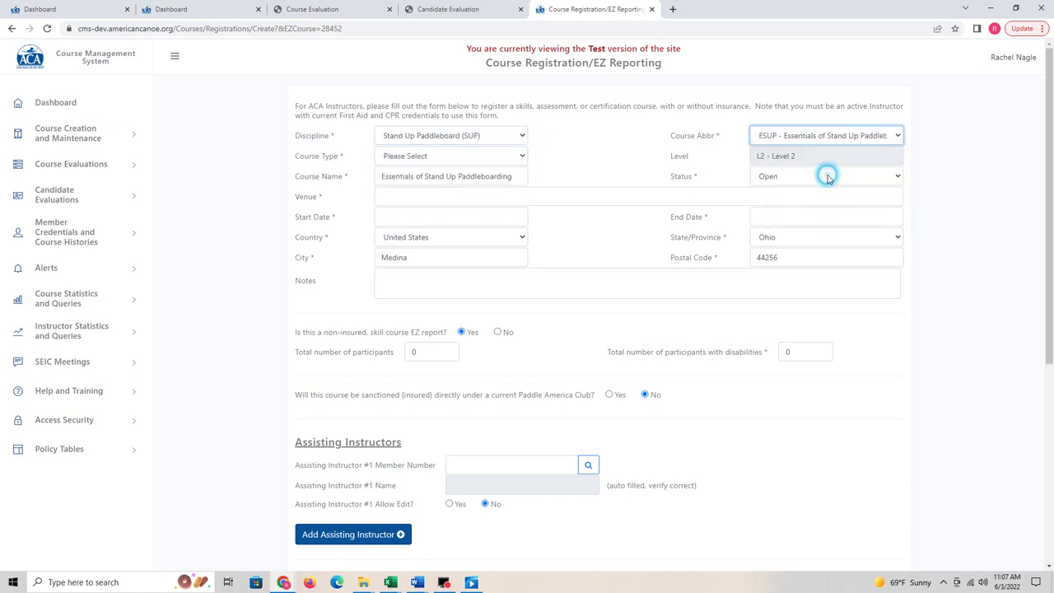
left_click(490, 157)
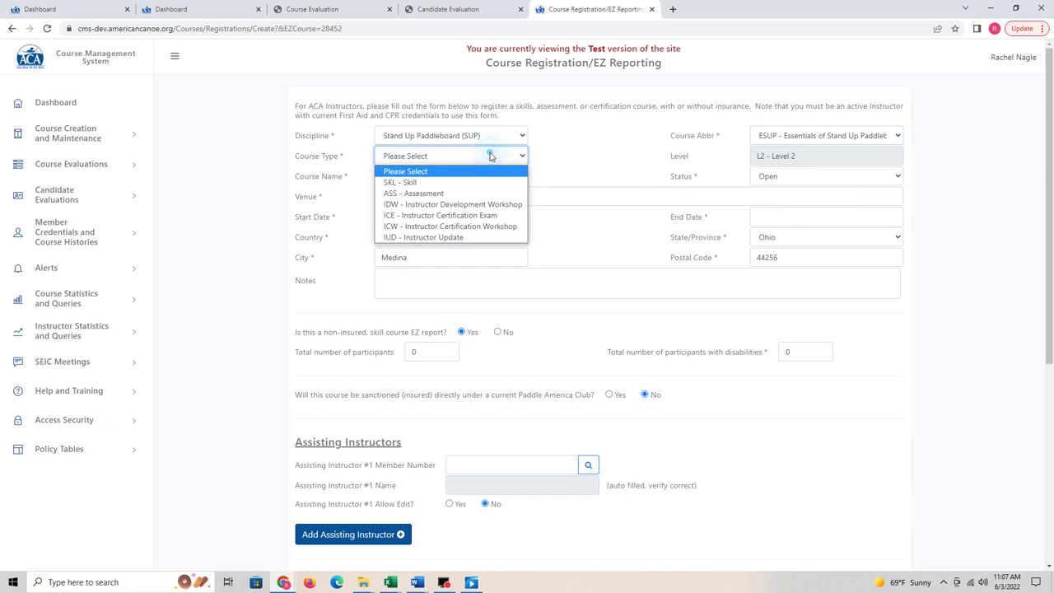
left_click(456, 182)
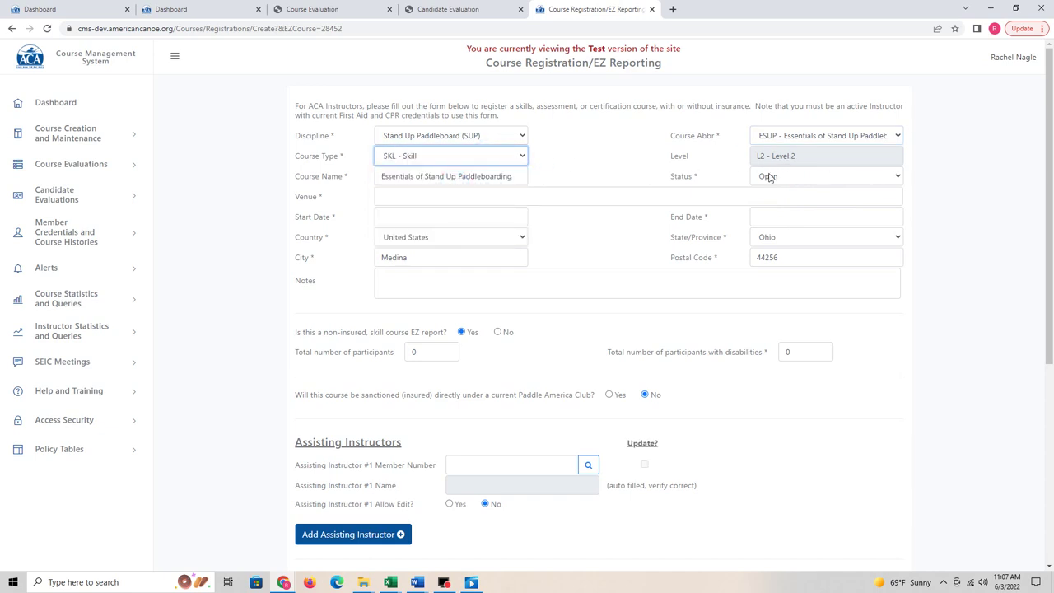
Step: Keep status Open, set venue to Hinckley Lake and start and end dates to 06/30/2022
left_click_drag(500, 176, 353, 193)
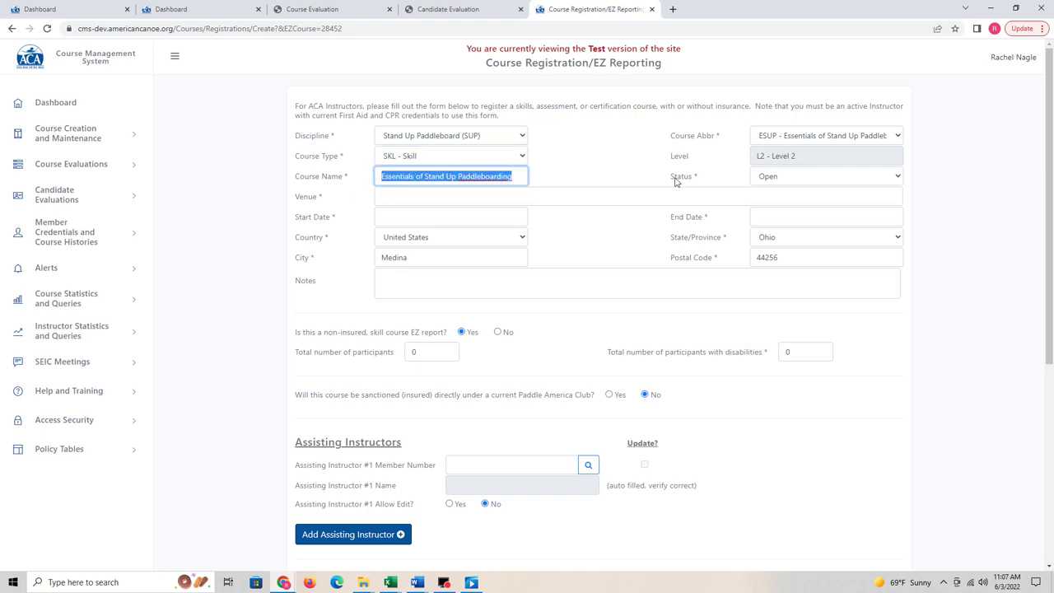
left_click(840, 176)
left_click(840, 174)
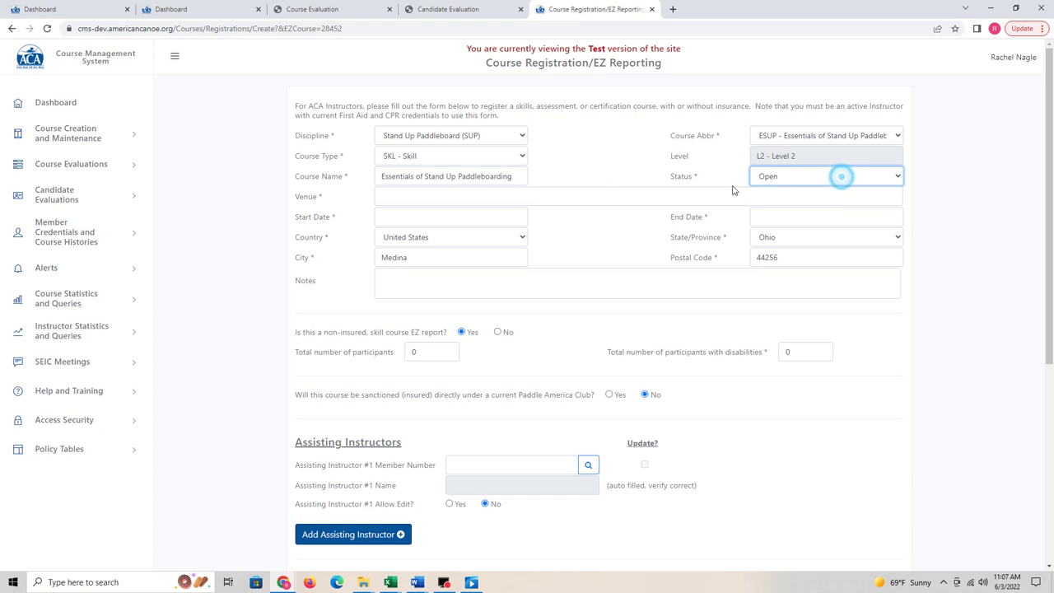
left_click(421, 196)
left_click(464, 223)
left_click(445, 216)
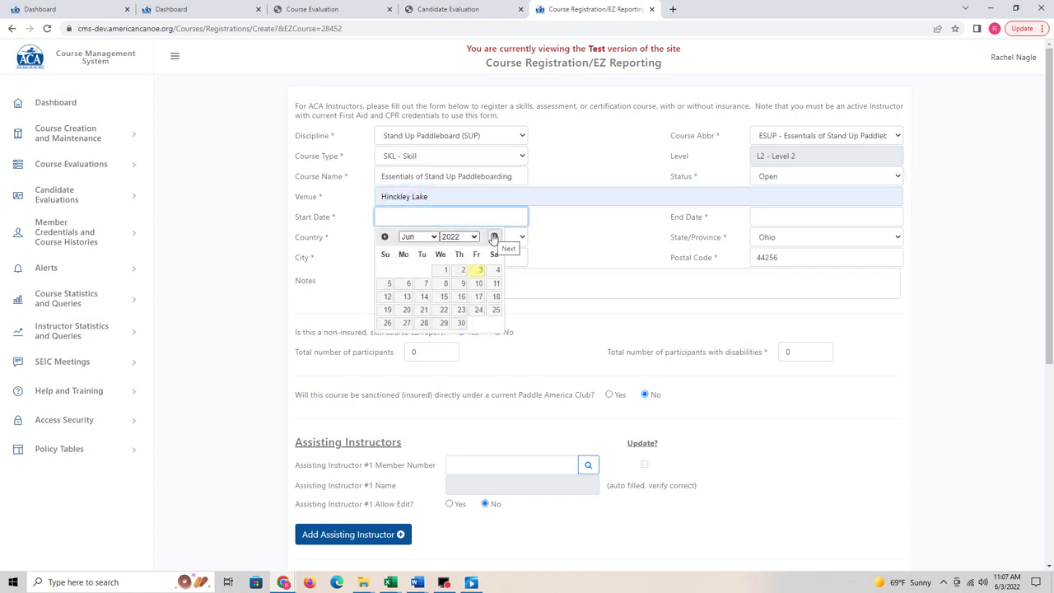
left_click(462, 323)
left_click(877, 217)
left_click(835, 322)
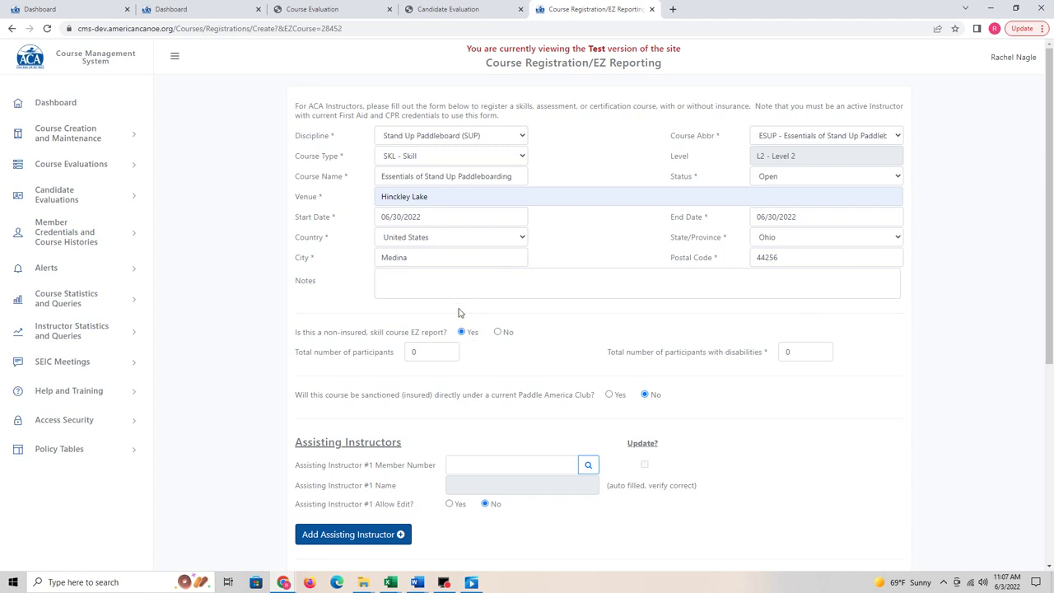
Step: Answer No to non-insured EZ report and Yes to Post to Instruction calendar
left_click(497, 332)
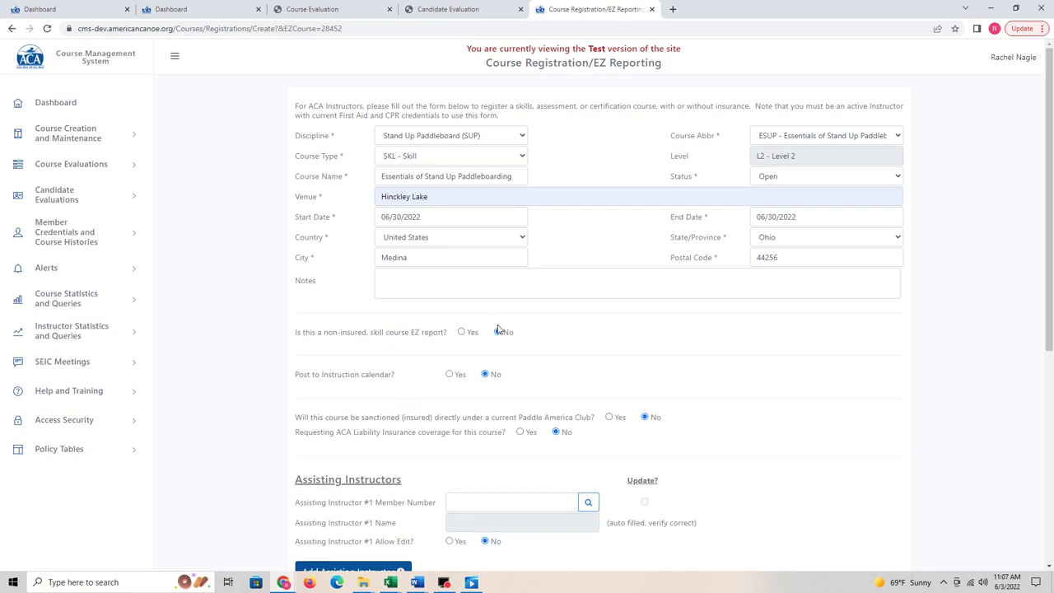
left_click(449, 374)
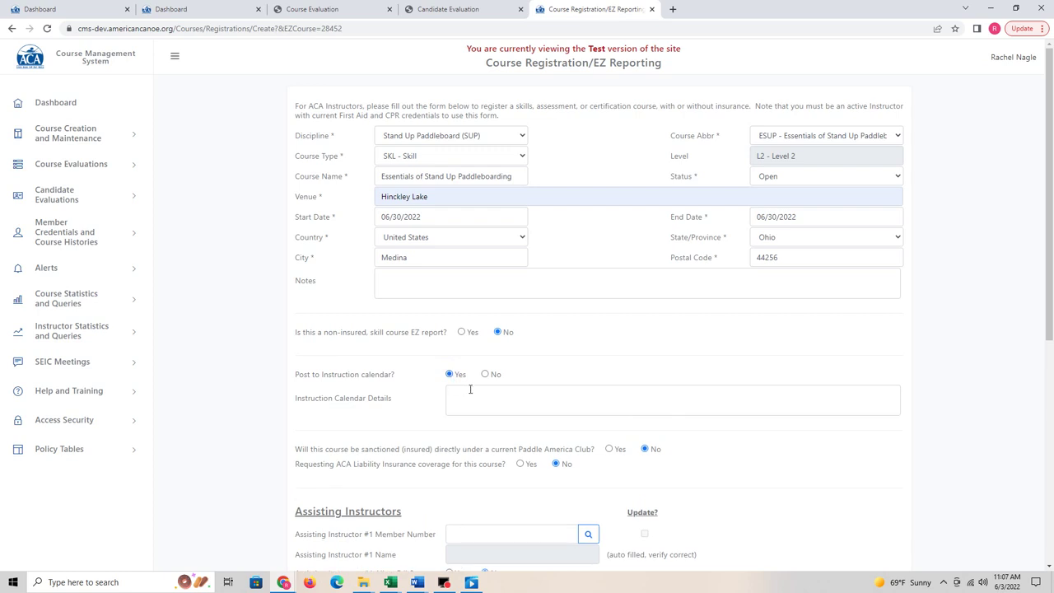
left_click(495, 392)
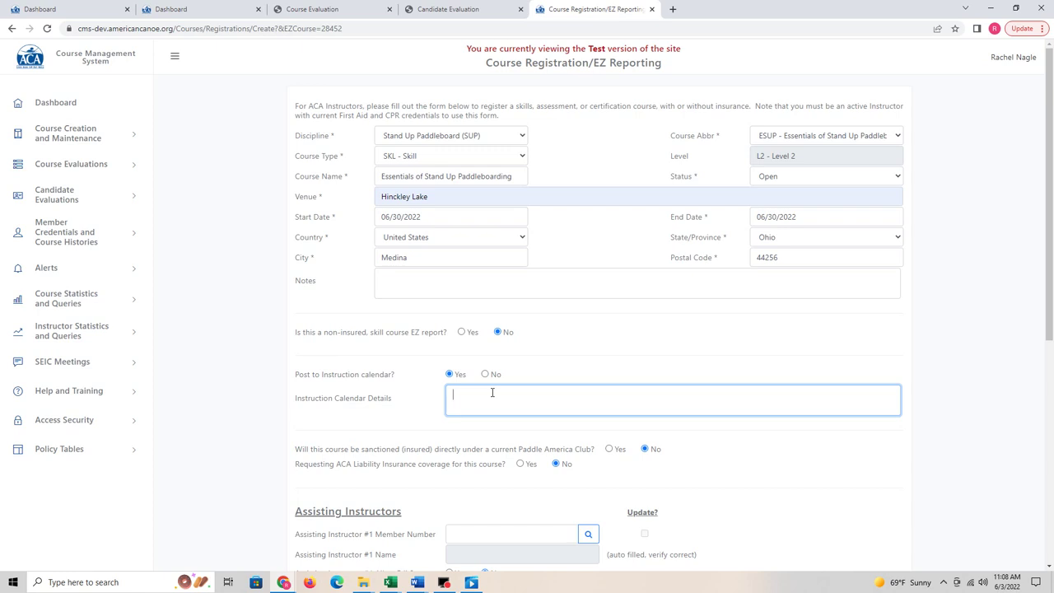
scroll(493, 393, "down", 1)
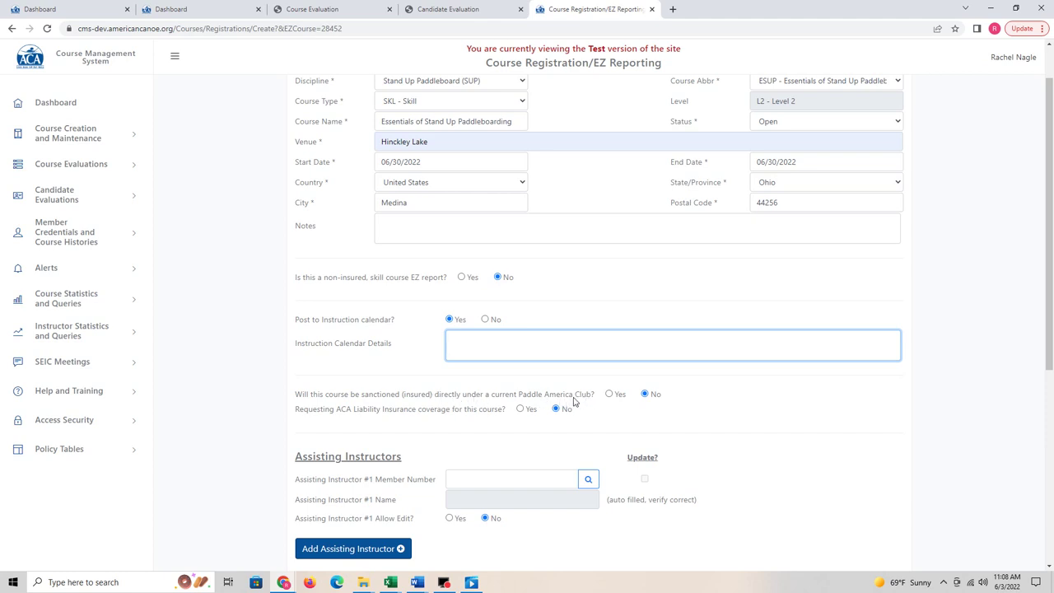
Step: Leave Paddle America Club sanctioning at No and request ACA liability insurance coverage
left_click(609, 394)
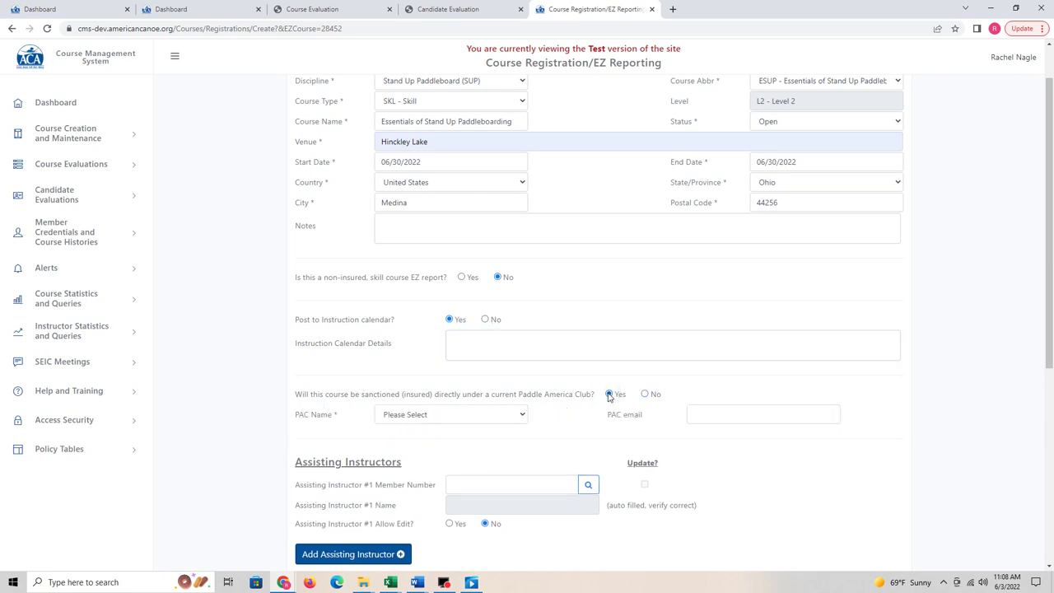
left_click(515, 414)
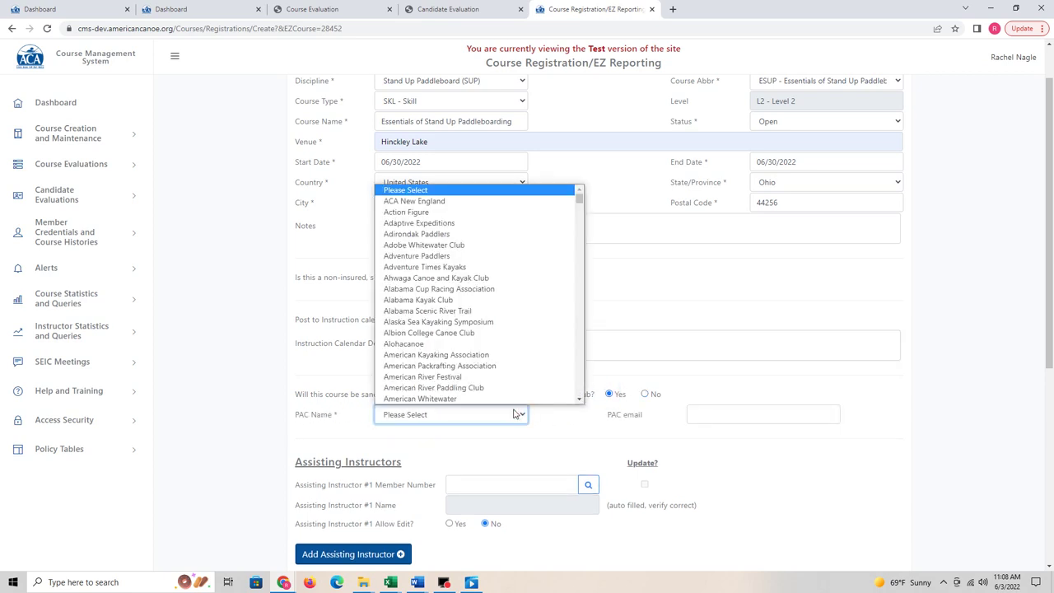
left_click(644, 394)
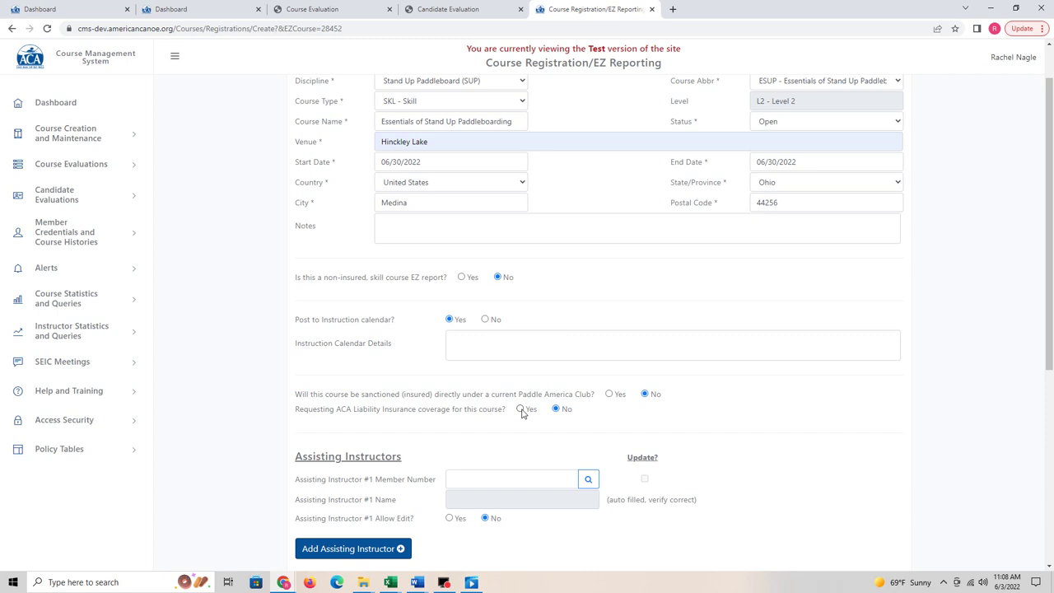
left_click(521, 409)
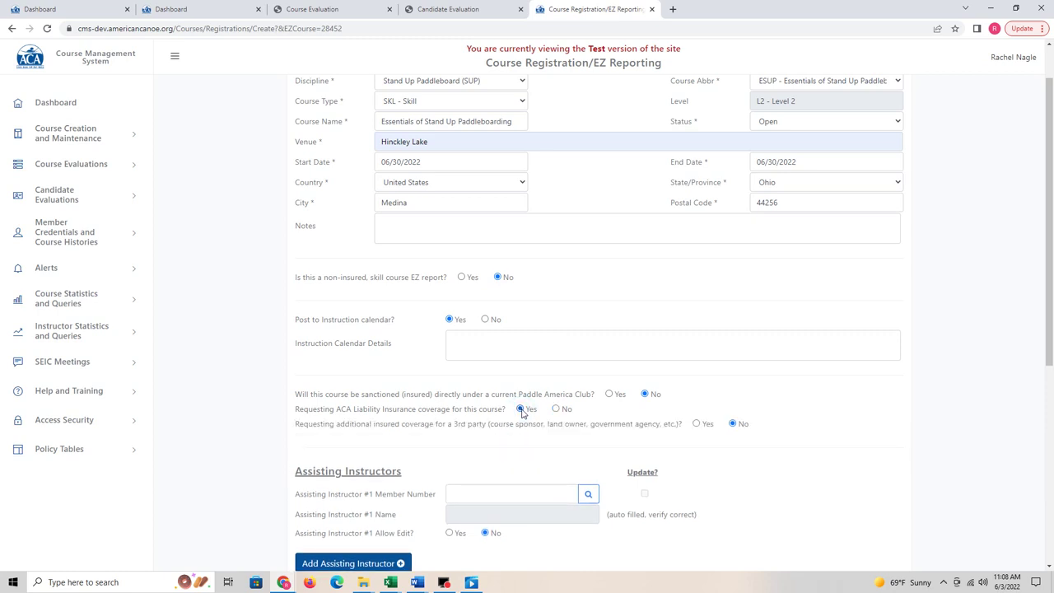
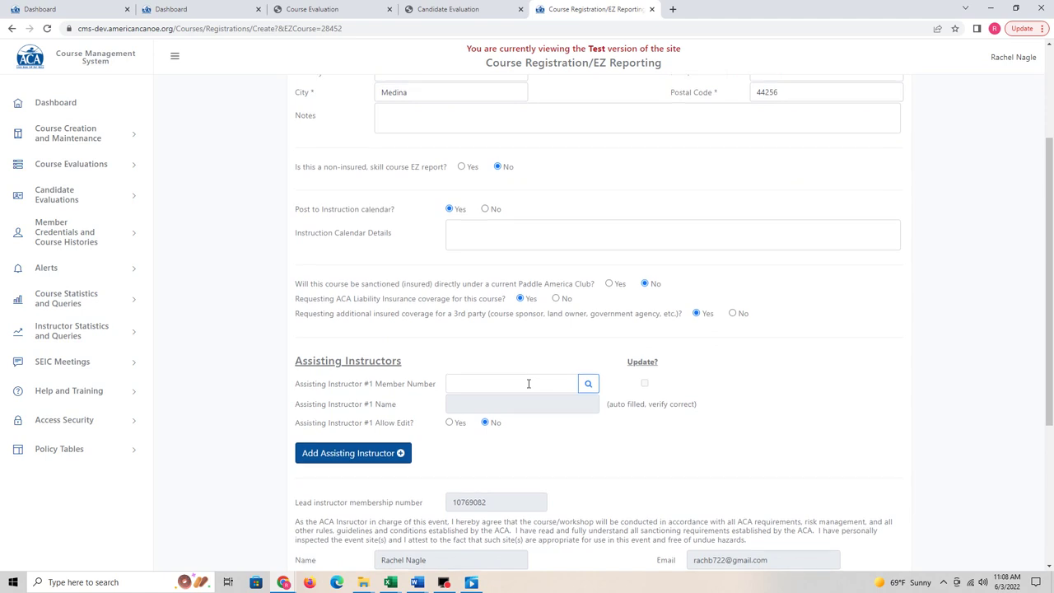
Step: Apply the saved signature on file to the course registration form and submit it
scroll(529, 383, "down", 3)
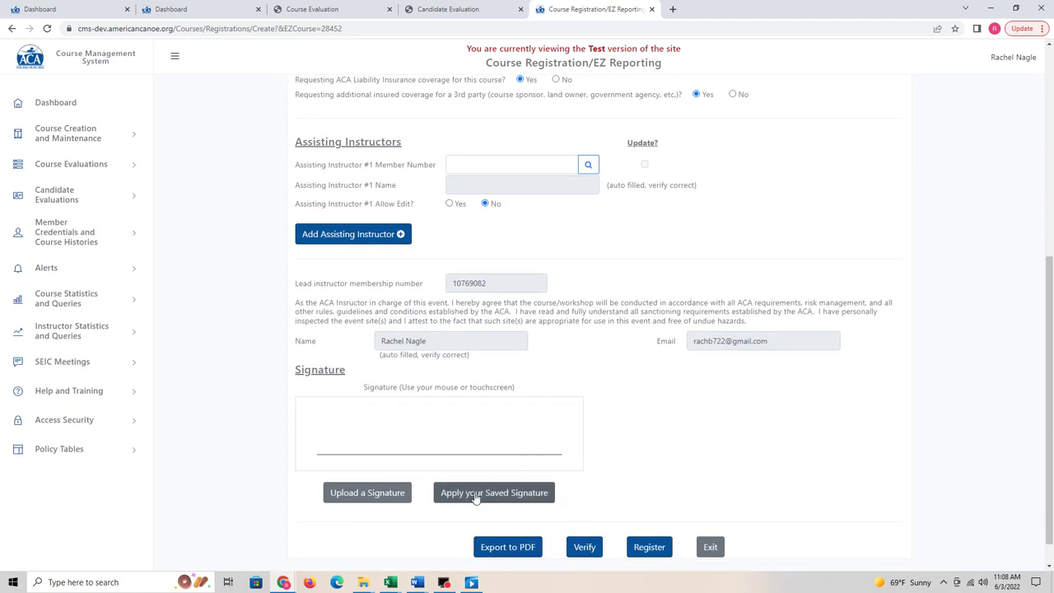
left_click(474, 496)
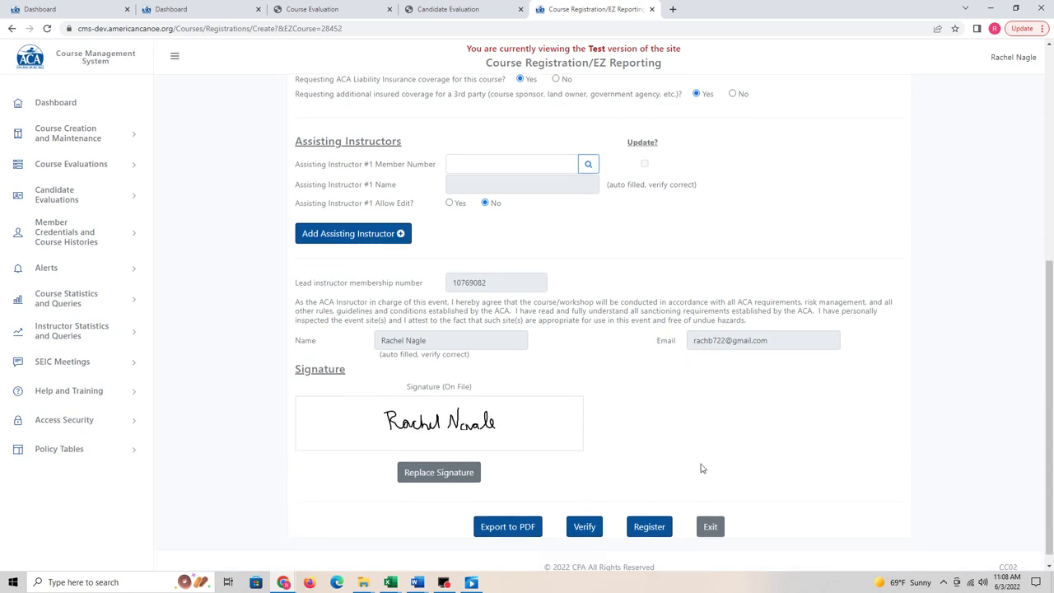
scroll(702, 469, "down", 1)
left_click(649, 516)
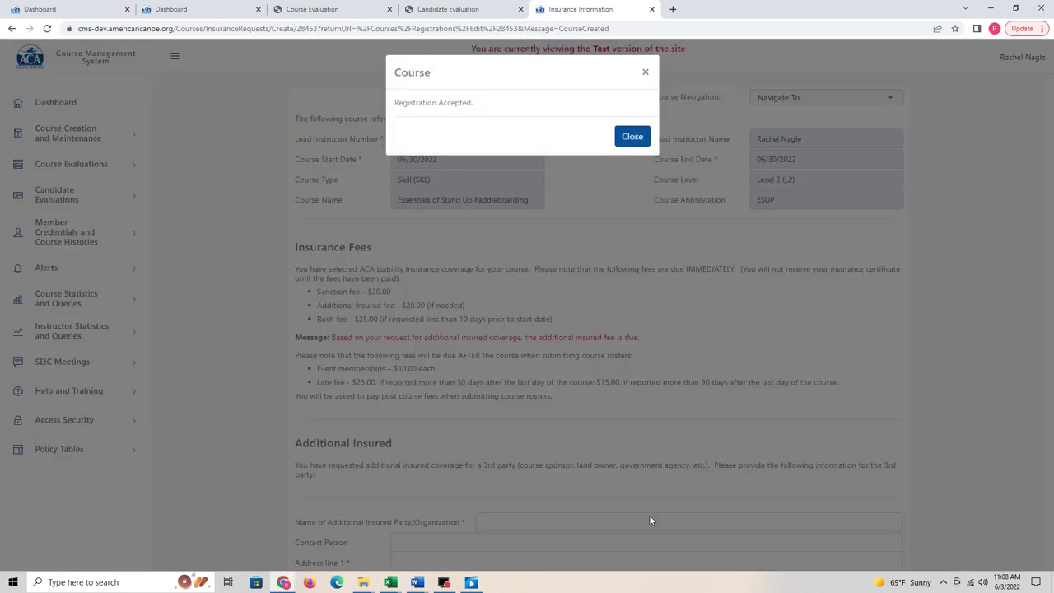
Step: Dismiss the Registration Accepted message and highlight the Rush fee and post-course fee lines
left_click(632, 140)
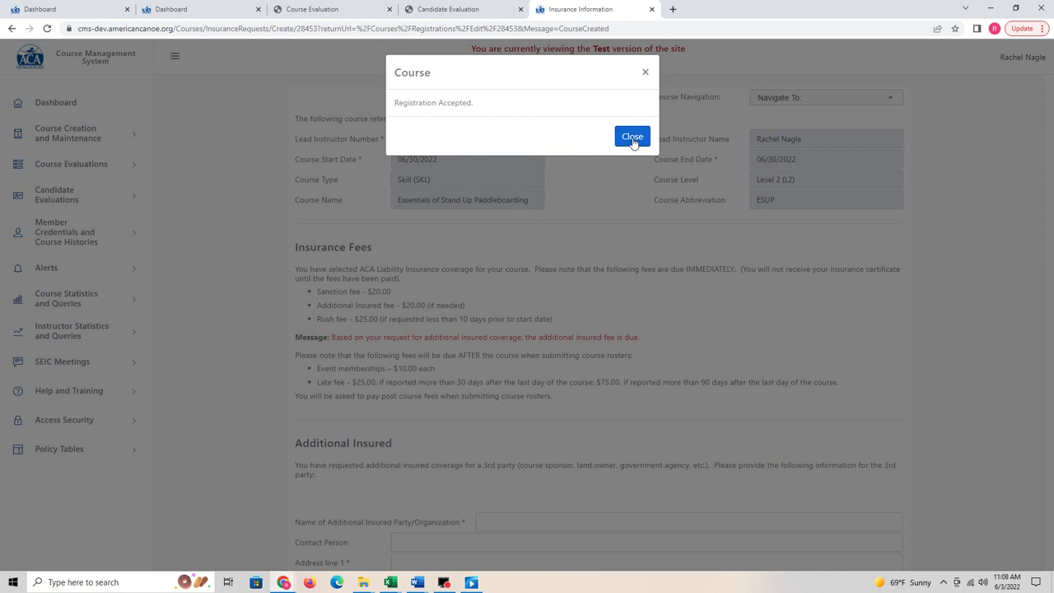
left_click(633, 140)
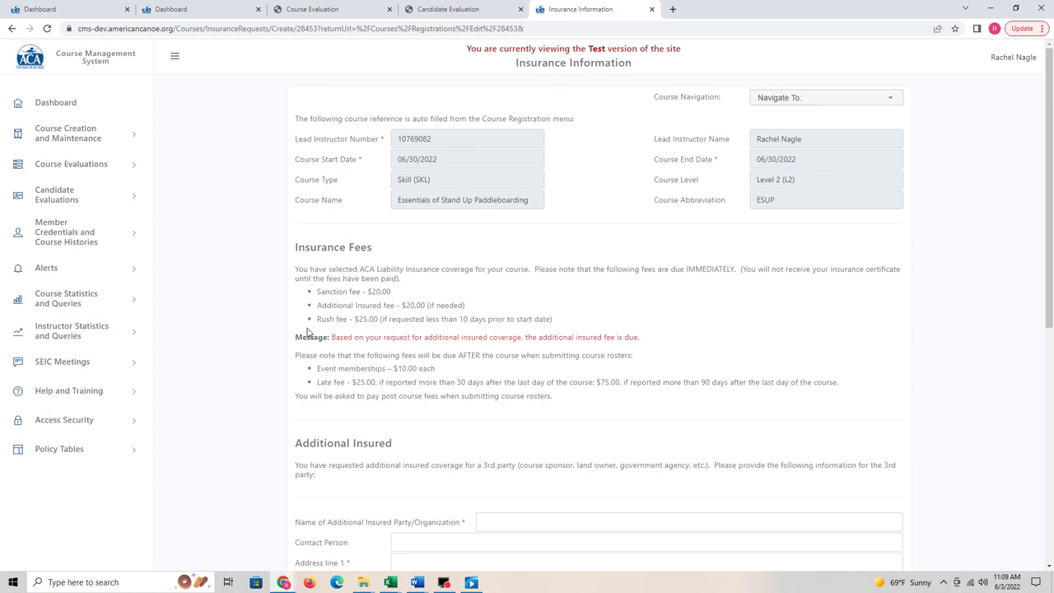
left_click_drag(310, 321, 567, 322)
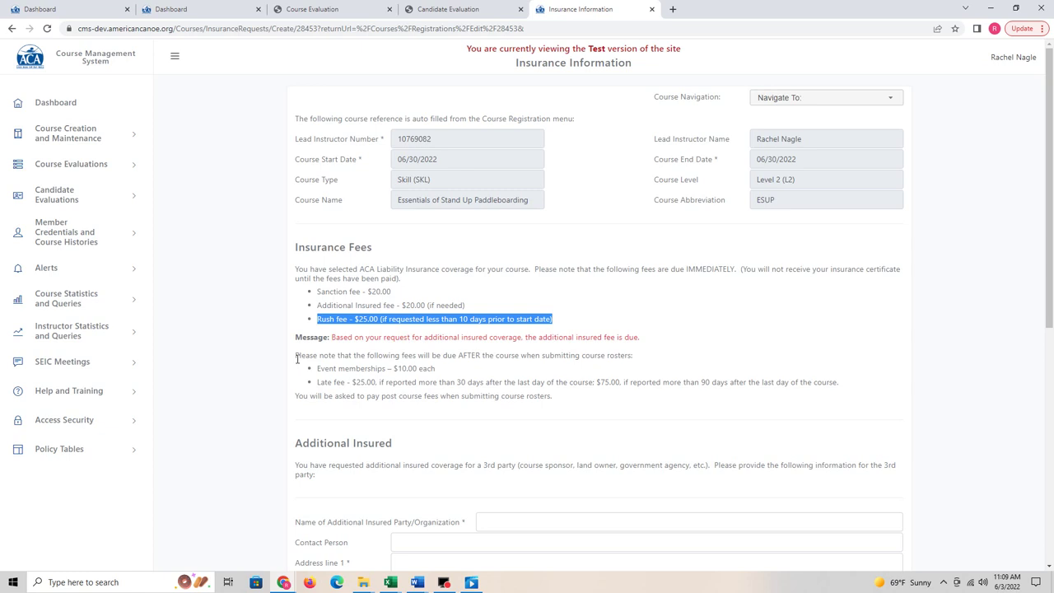
left_click_drag(296, 355, 830, 376)
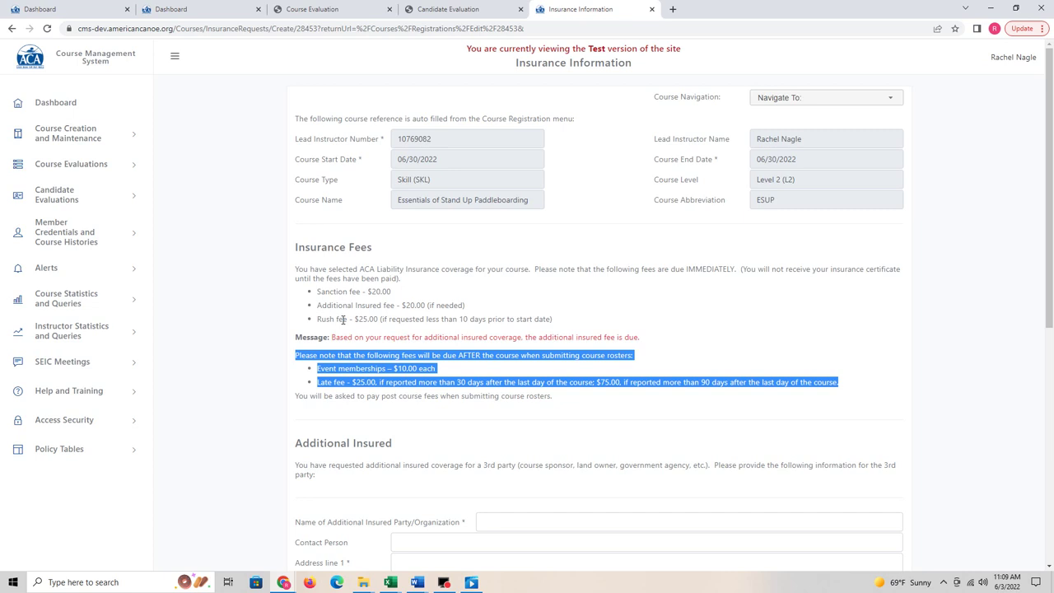
Step: Scroll down to the empty Additional Insured form and the Pre-Course Fees Payment section
scroll(396, 372, "down", 2)
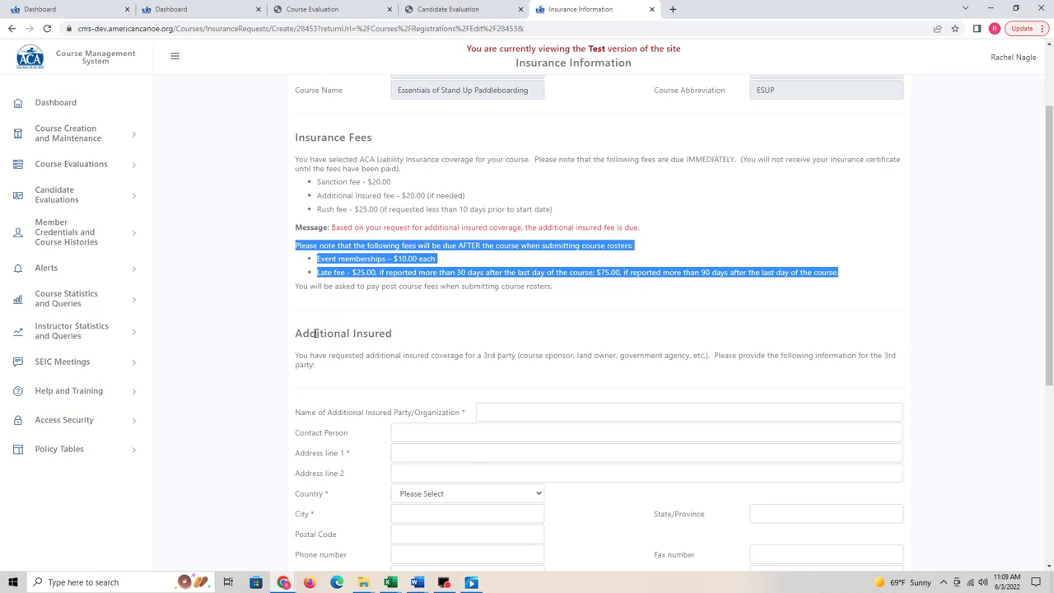
scroll(411, 387, "down", 1)
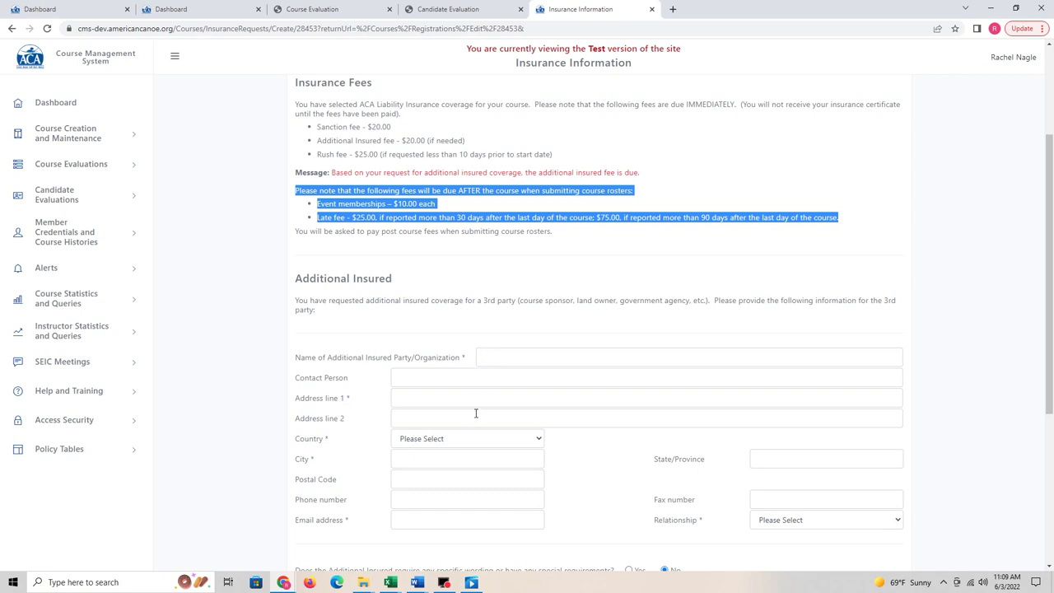
scroll(475, 412, "down", 2)
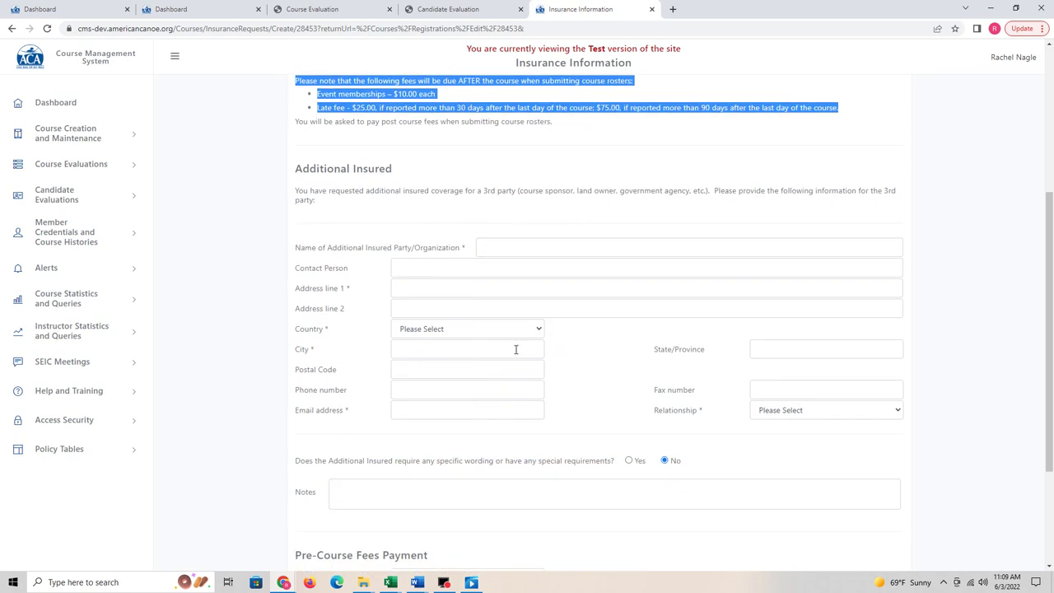
scroll(515, 346, "down", 1)
scroll(515, 350, "down", 2)
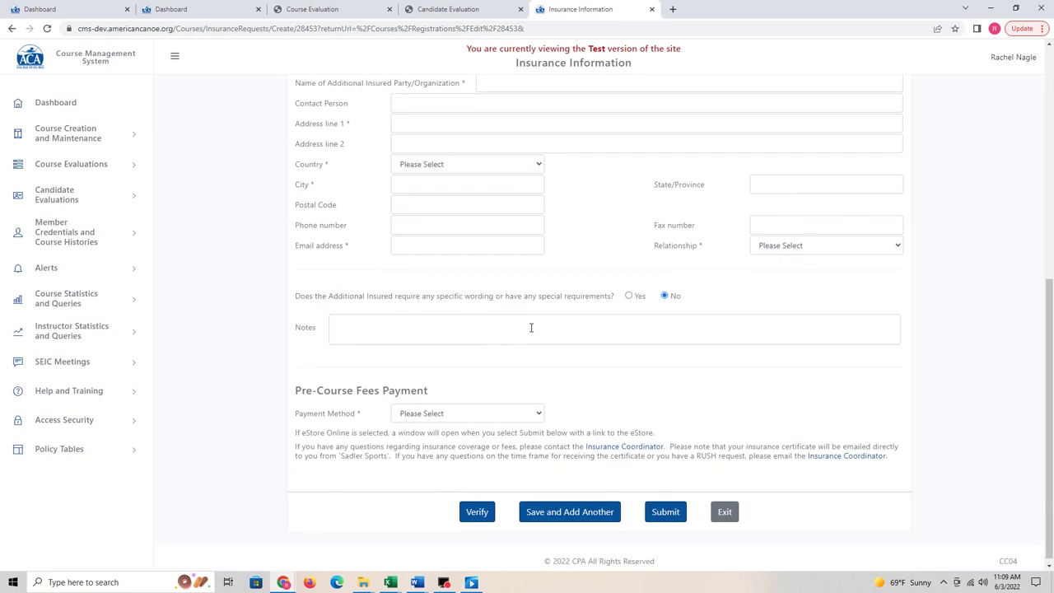
Step: Choose eStore Online as the pre-course fees payment method
left_click(500, 416)
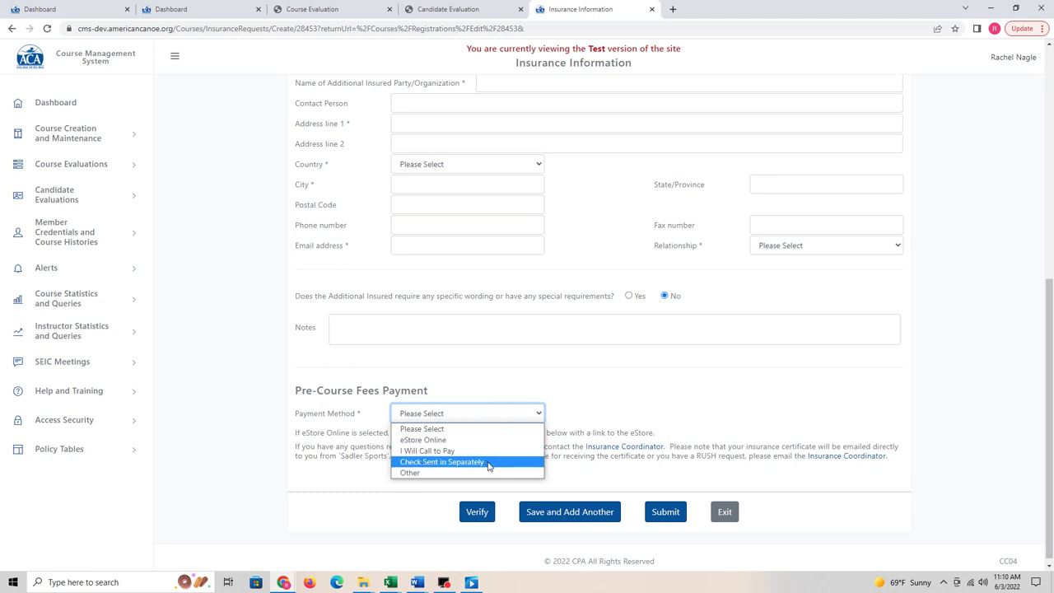
left_click(461, 441)
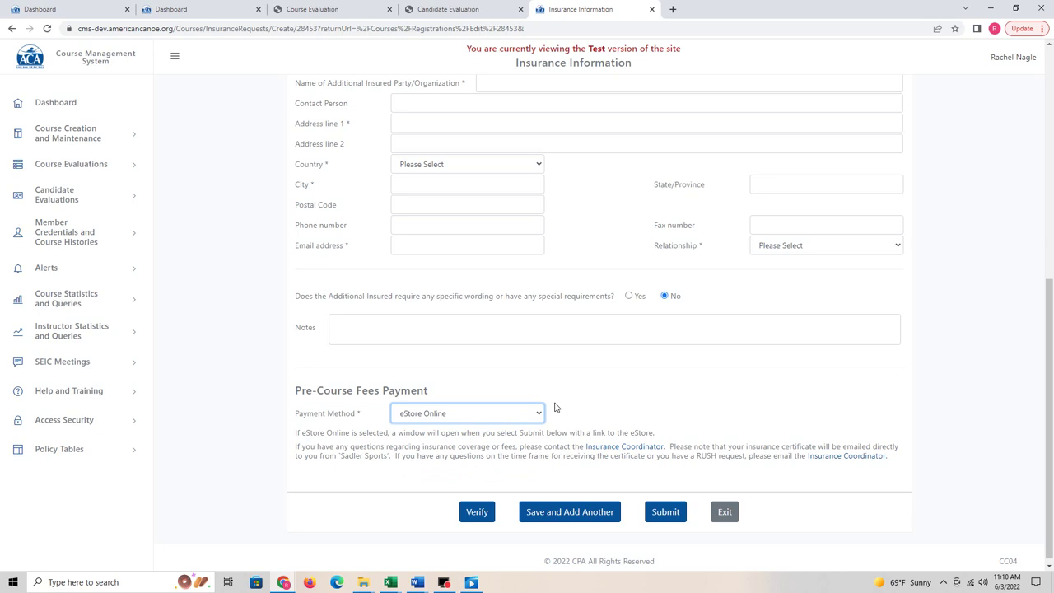
scroll(554, 406, "up", 1)
Step: Enter 'XYZ Paddling Compnay' as the additional insured, its street address, and United States as country
left_click(501, 137)
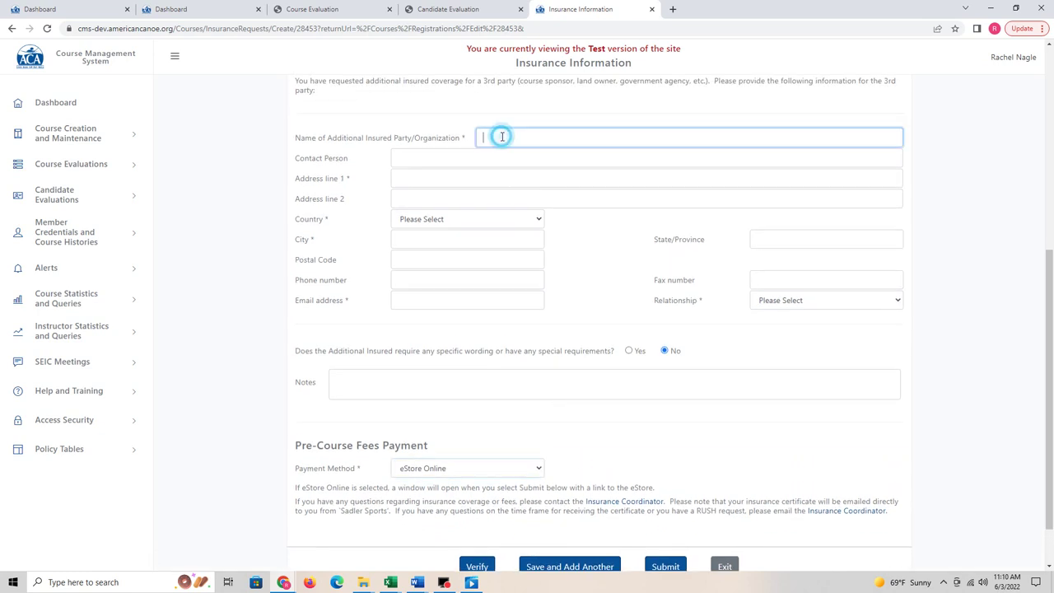
type("XYZ Paddling Compnay")
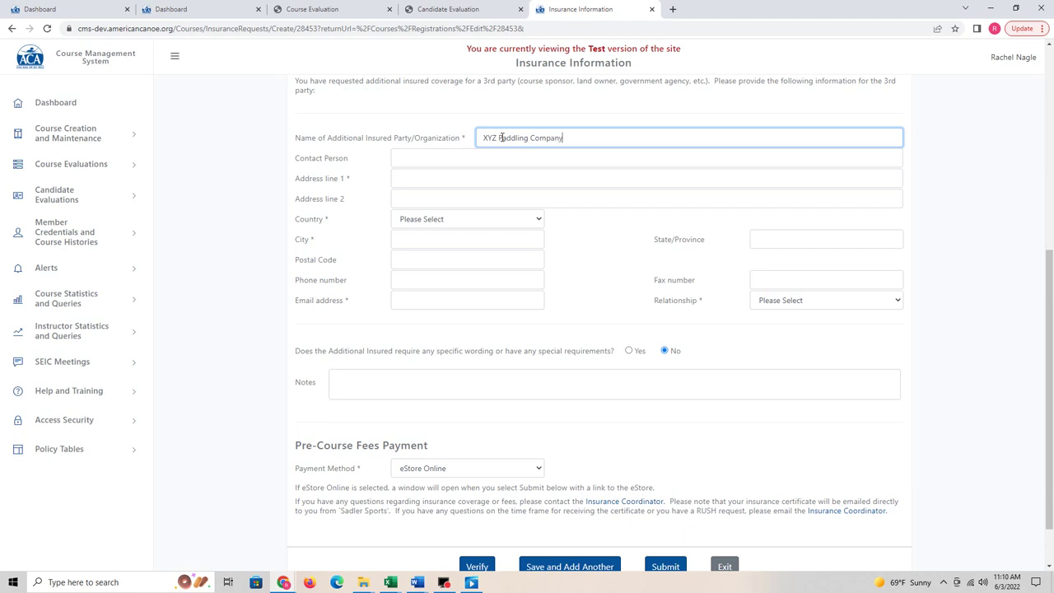
left_click(482, 182)
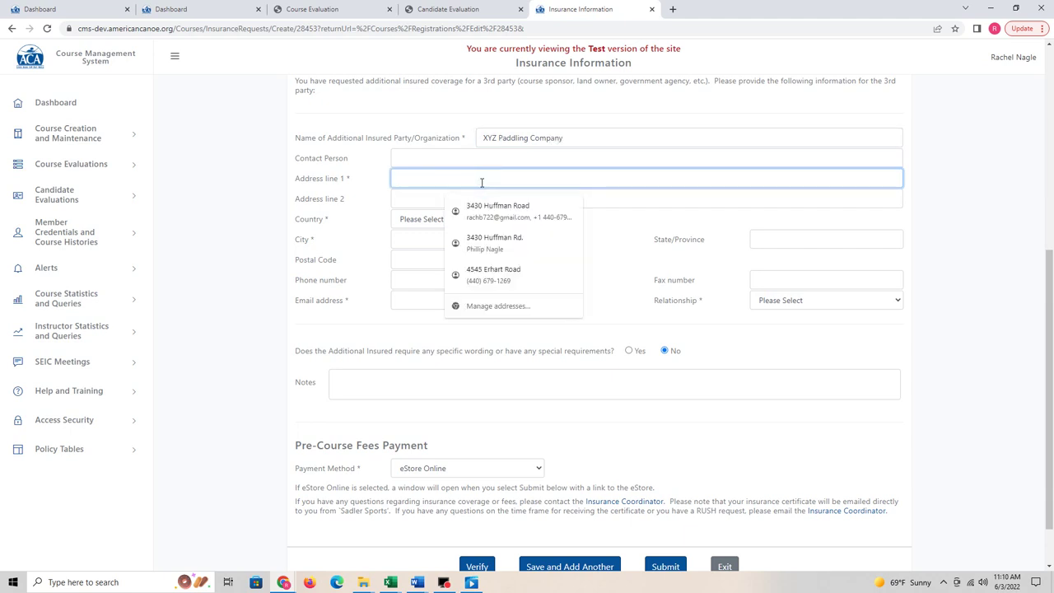
type("123")
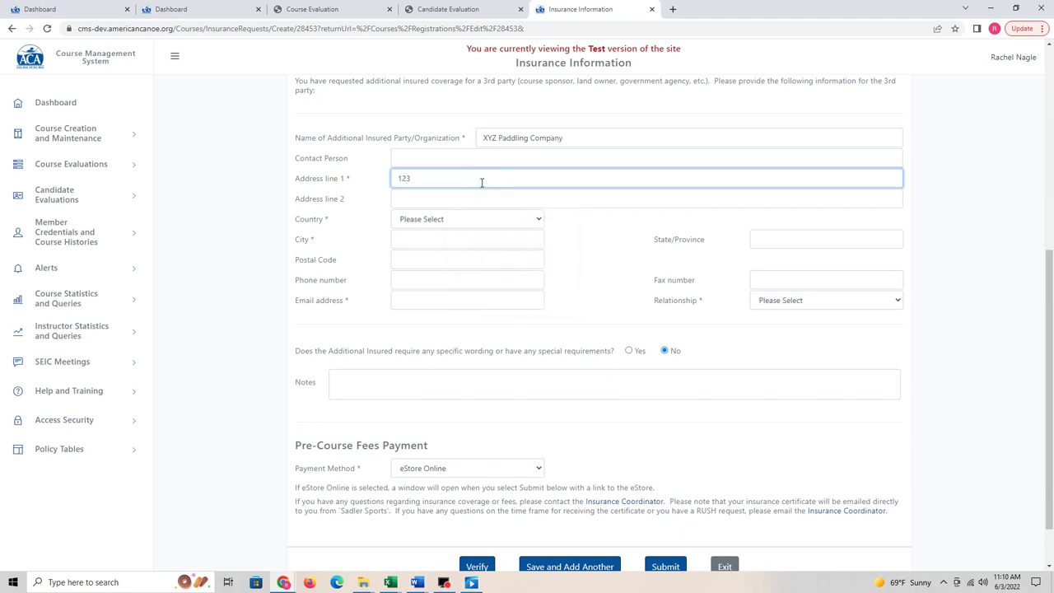
type(" Fun Way")
left_click(466, 219)
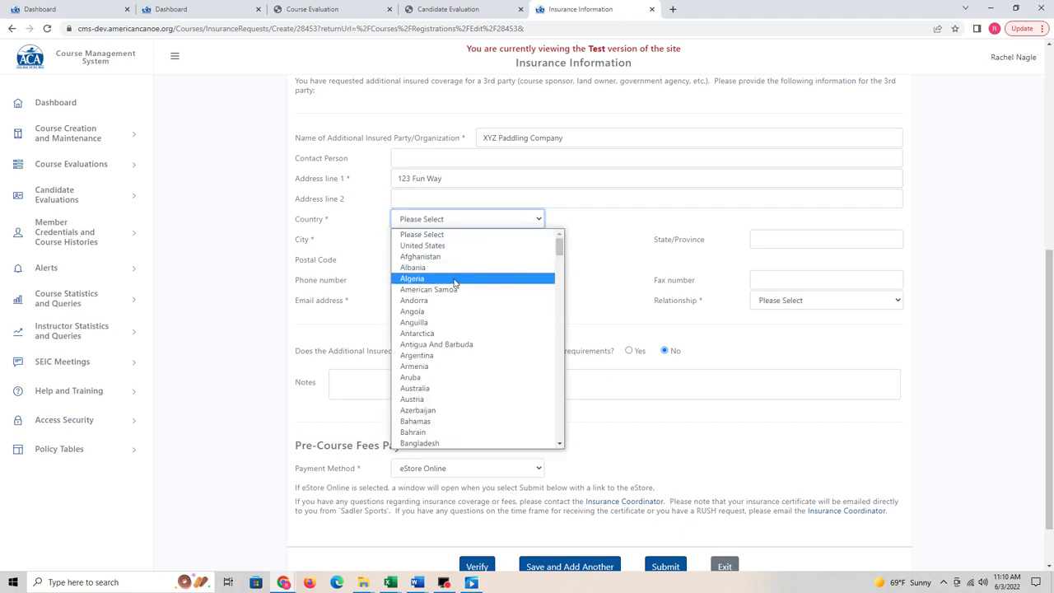
left_click(422, 245)
Step: Fill in the insured party's city, Ohio as the state, and the postal code
left_click(445, 240)
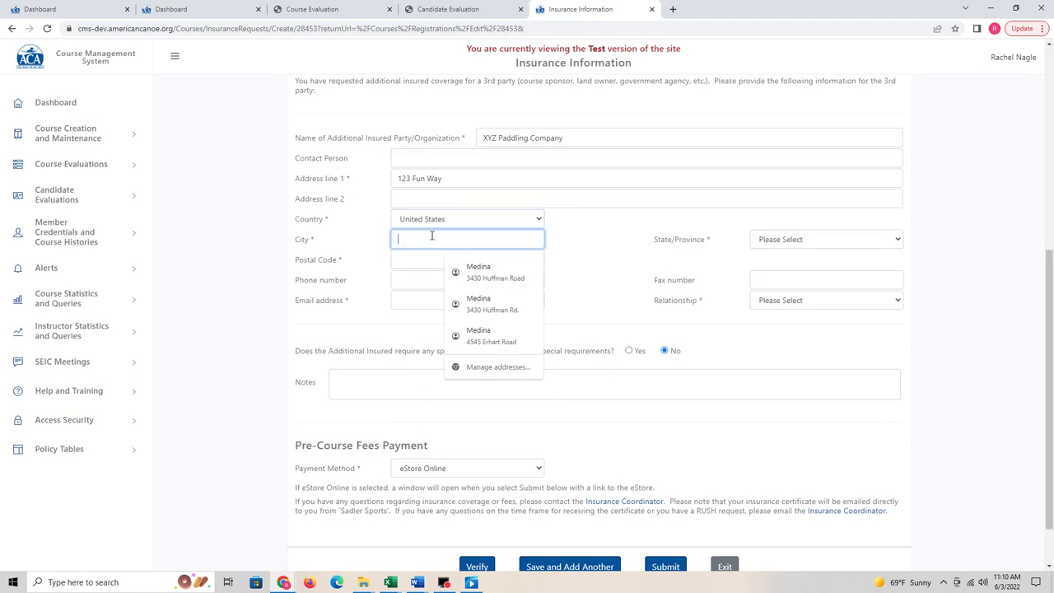
type("Ne")
type("Medina")
key("Tab")
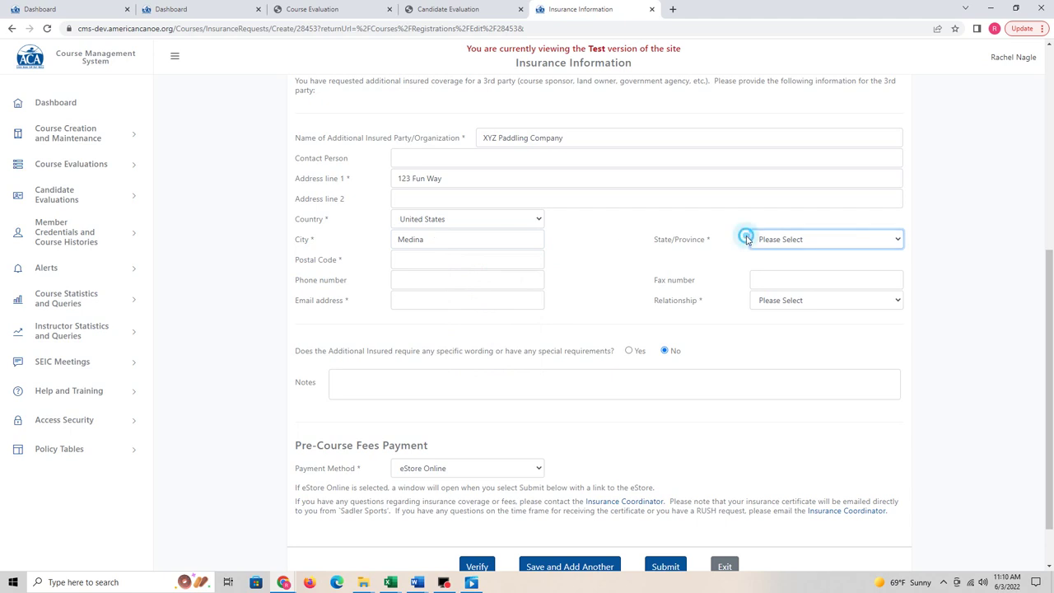
left_click(759, 238)
scroll(807, 351, "down", 4)
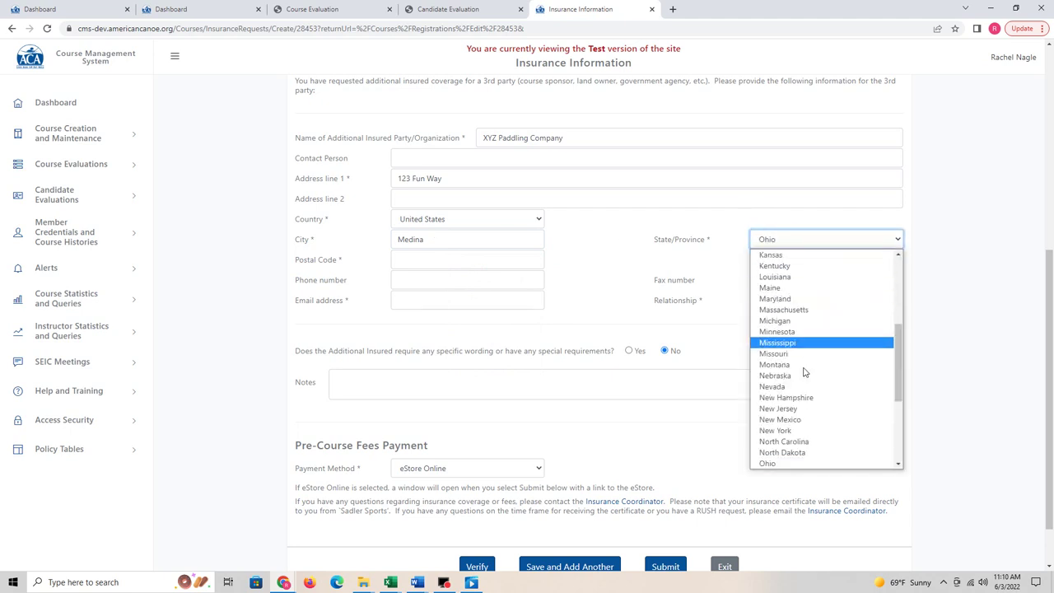
left_click(771, 463)
left_click(426, 264)
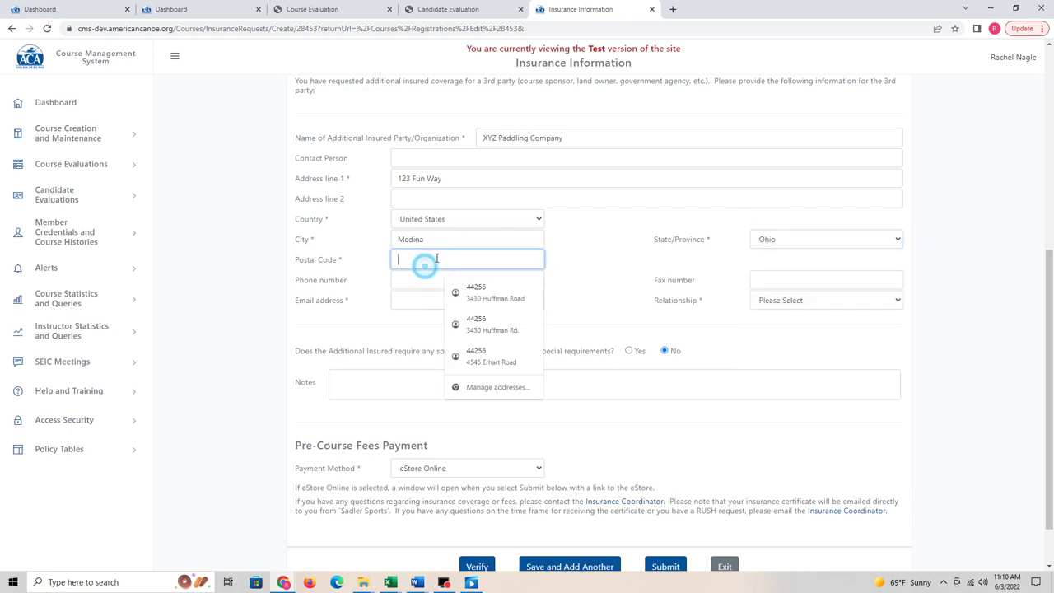
type("44256")
left_click(636, 249)
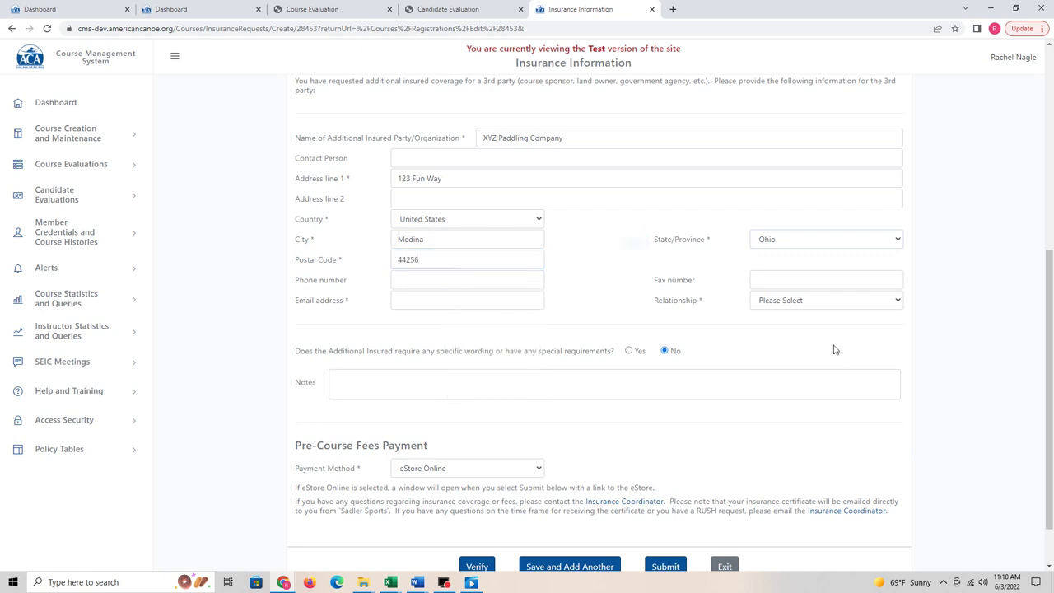
Step: Set the relationship to Landowner and submit the insurance information
left_click(813, 301)
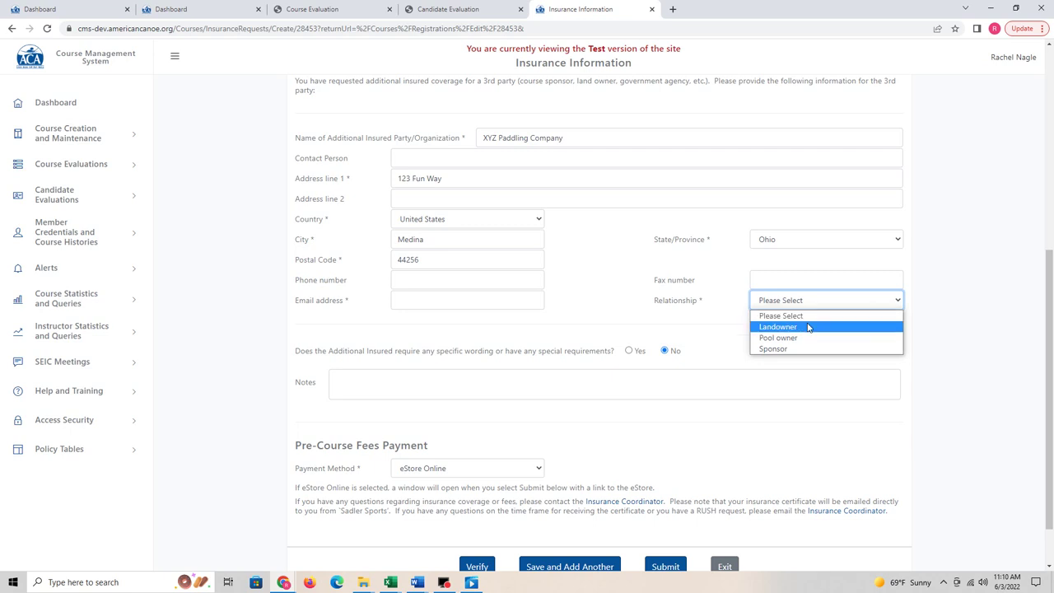
left_click(807, 326)
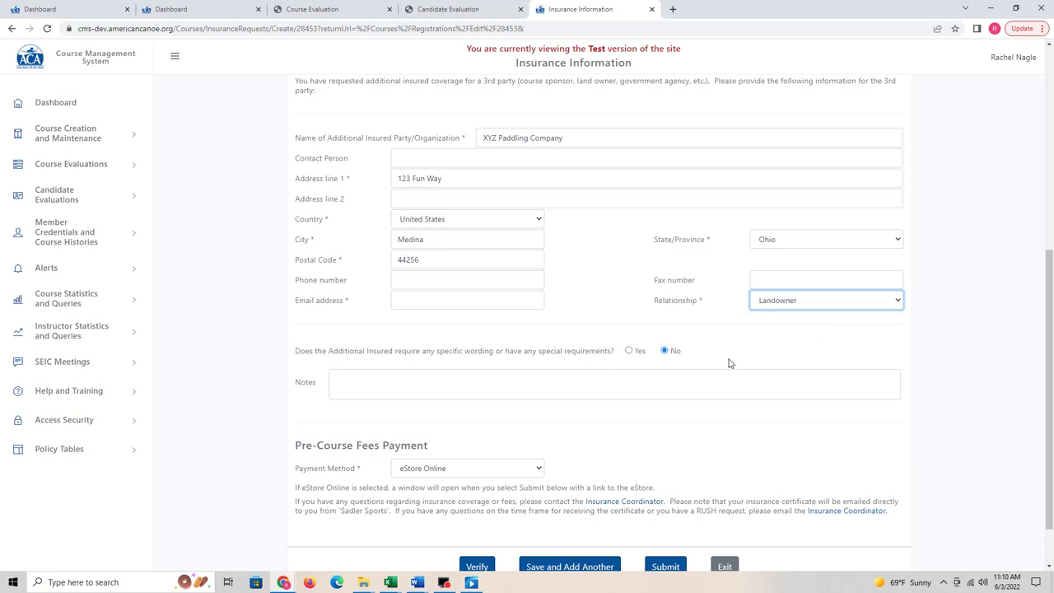
scroll(729, 359, "down", 2)
left_click(665, 506)
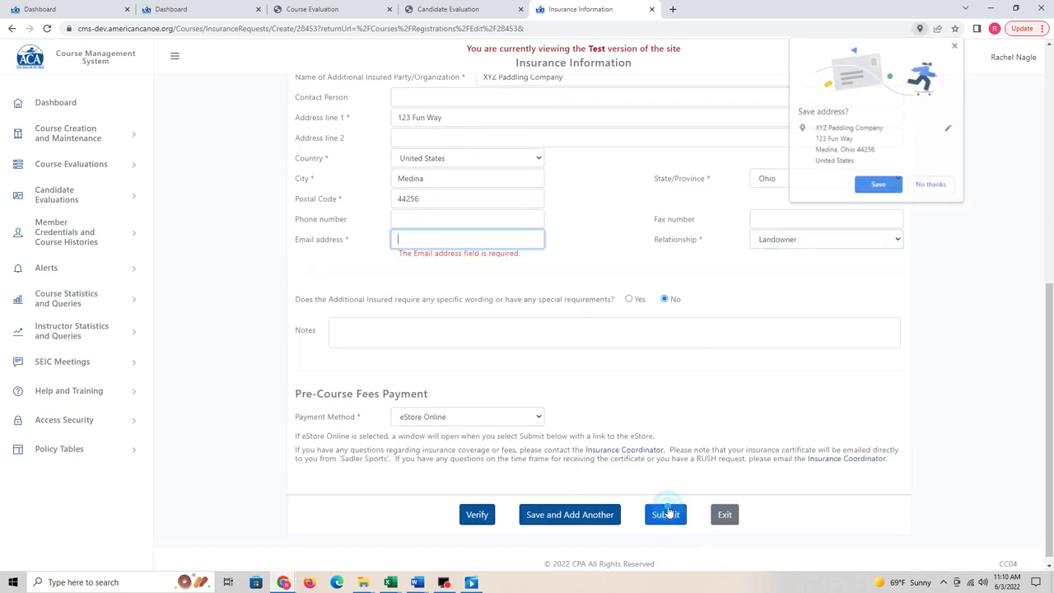
Step: Enter the contact's e-mail address, dismiss the autofill and save-address prompts, and resubmit the request
left_click(416, 237)
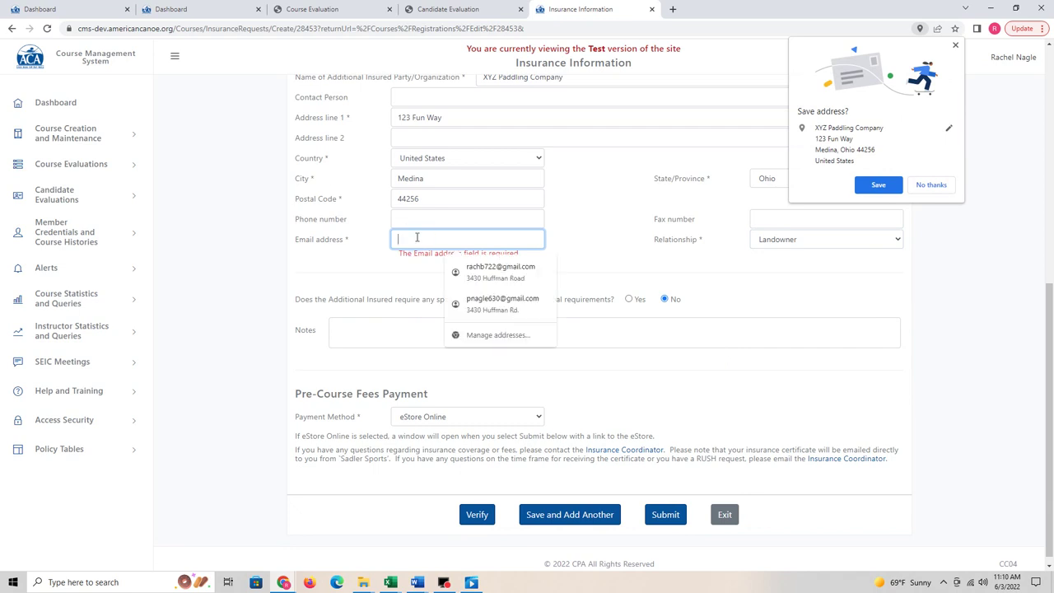
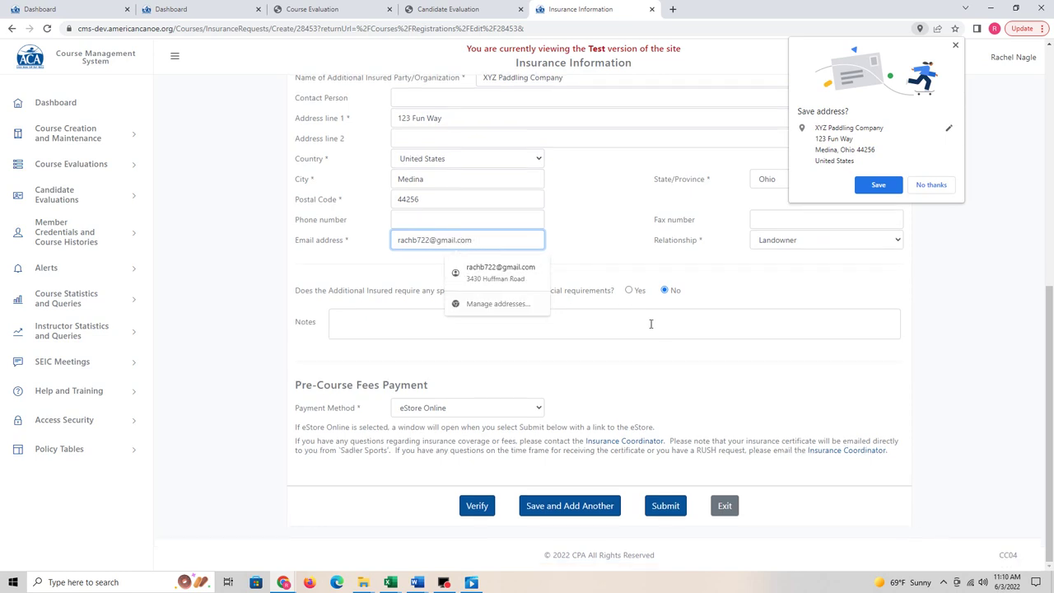
left_click(666, 332)
left_click(939, 183)
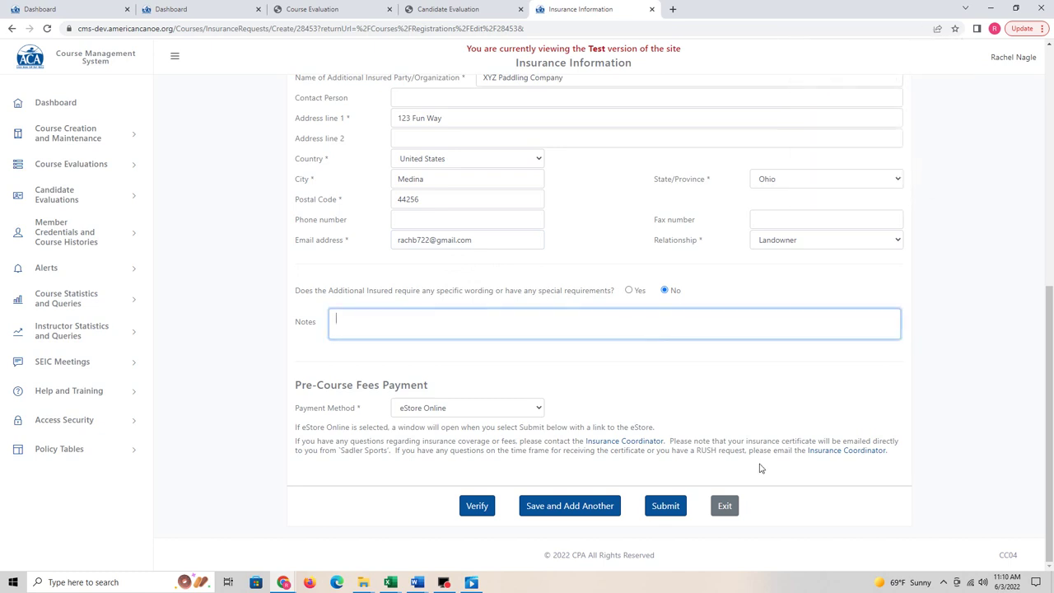
left_click(675, 507)
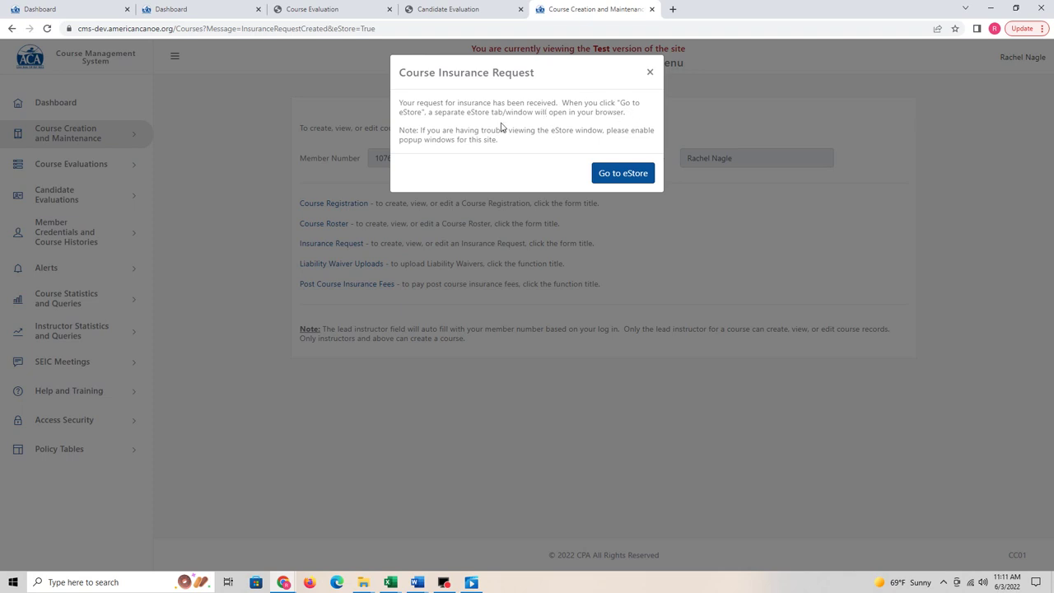
Step: Go to the eStore, open the Additional Insured product, and attempt adding it to the cart
left_click(622, 172)
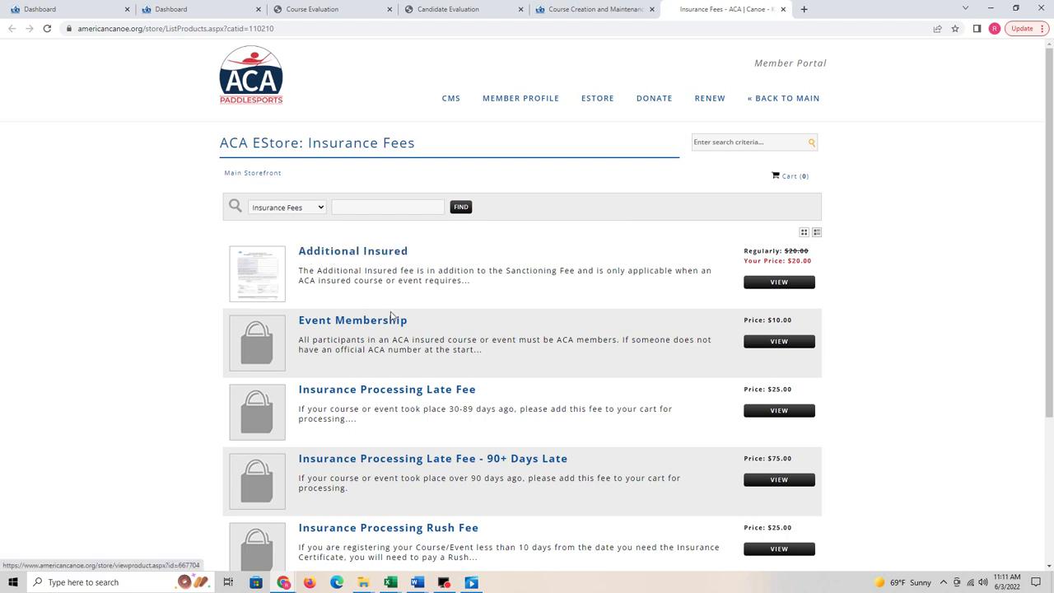
scroll(370, 294, "down", 3)
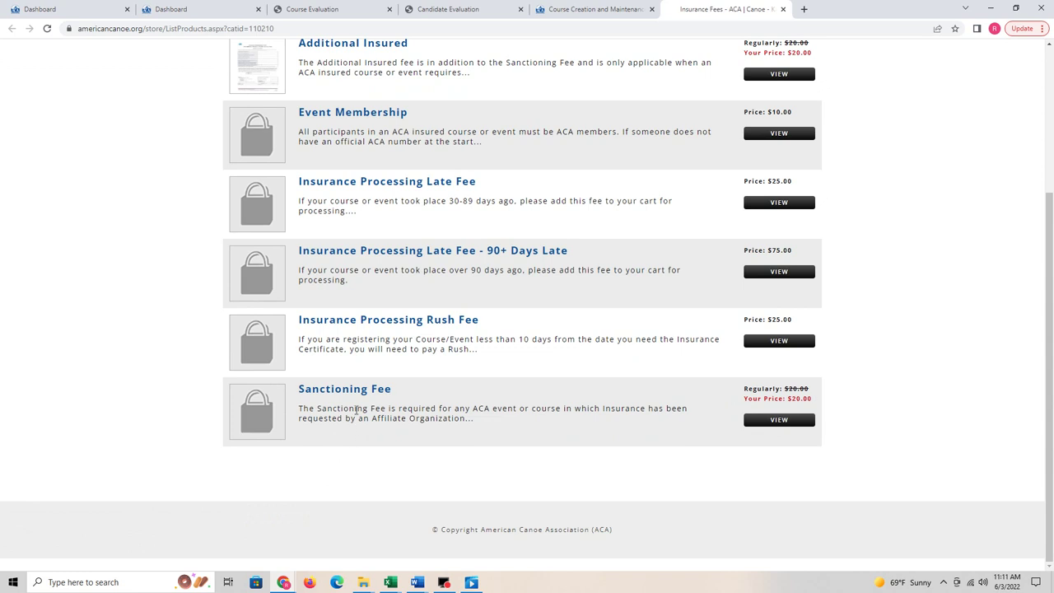
scroll(375, 409, "up", 2)
left_click(370, 210)
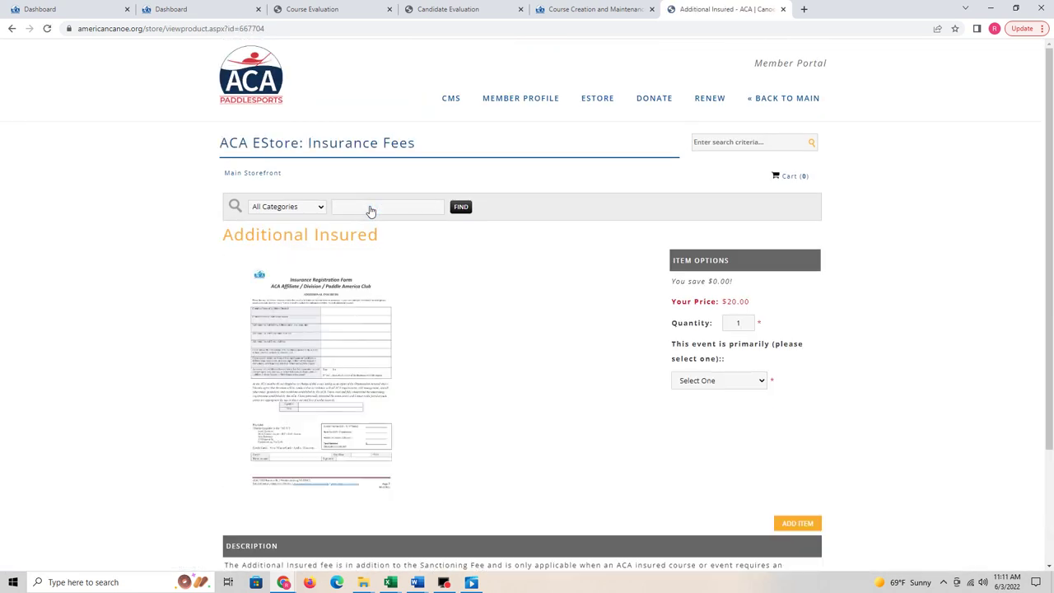
left_click(799, 522)
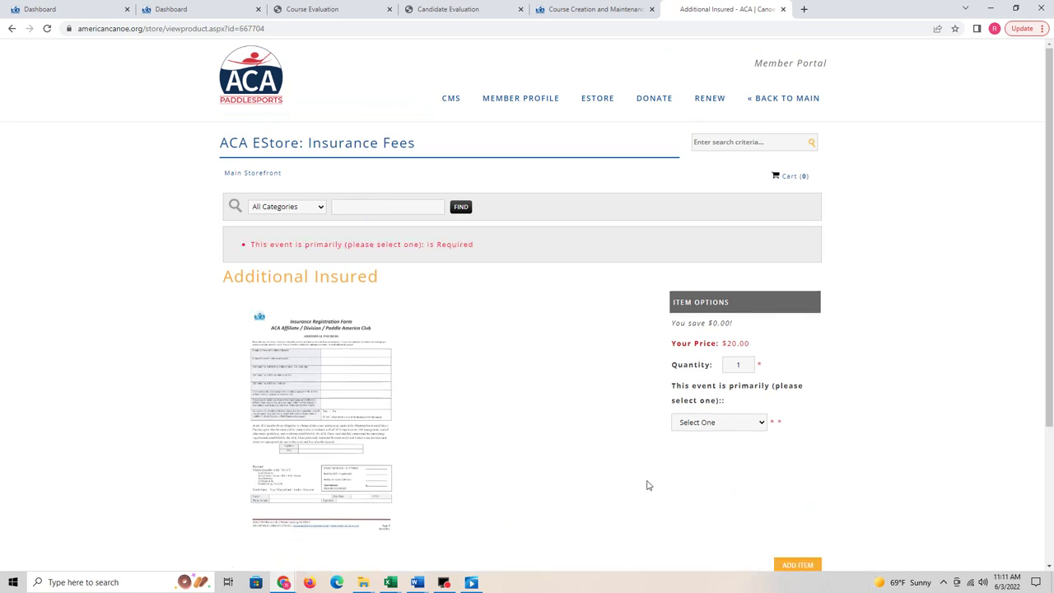
scroll(659, 485, "down", 1)
left_click(794, 511)
Step: Choose Education/Instruction as the event's primary purpose and add the $20.00 Additional Insured item
left_click(721, 421)
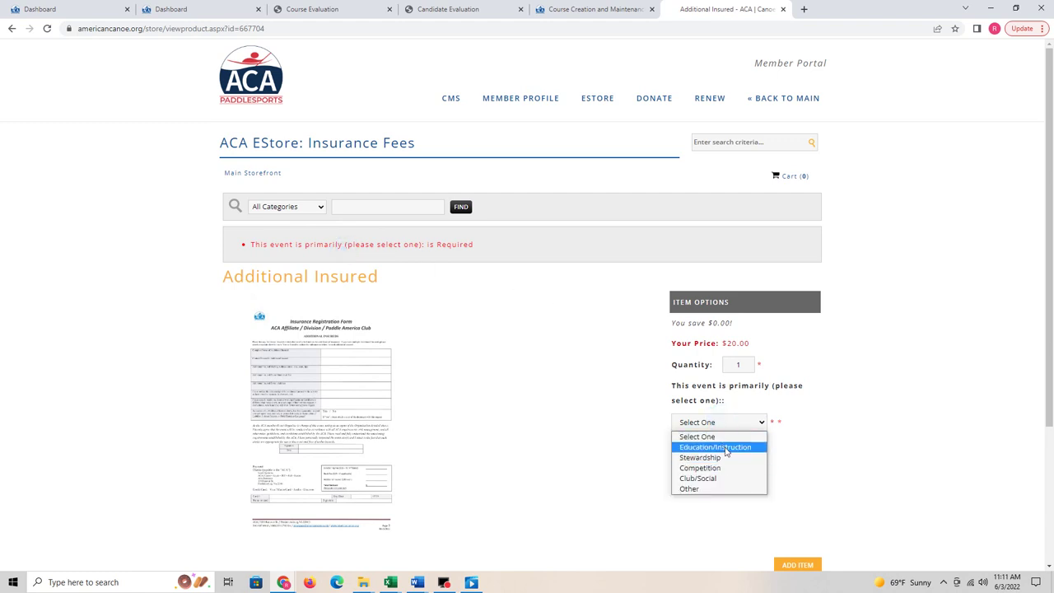
left_click(724, 447)
scroll(774, 494, "down", 1)
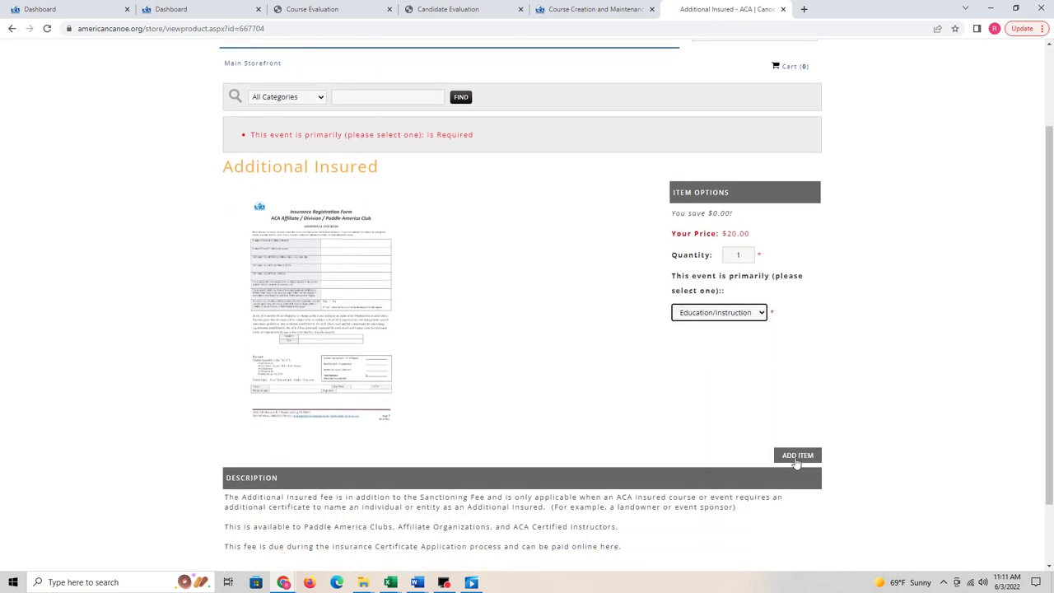
left_click(796, 457)
scroll(794, 461, "down", 1)
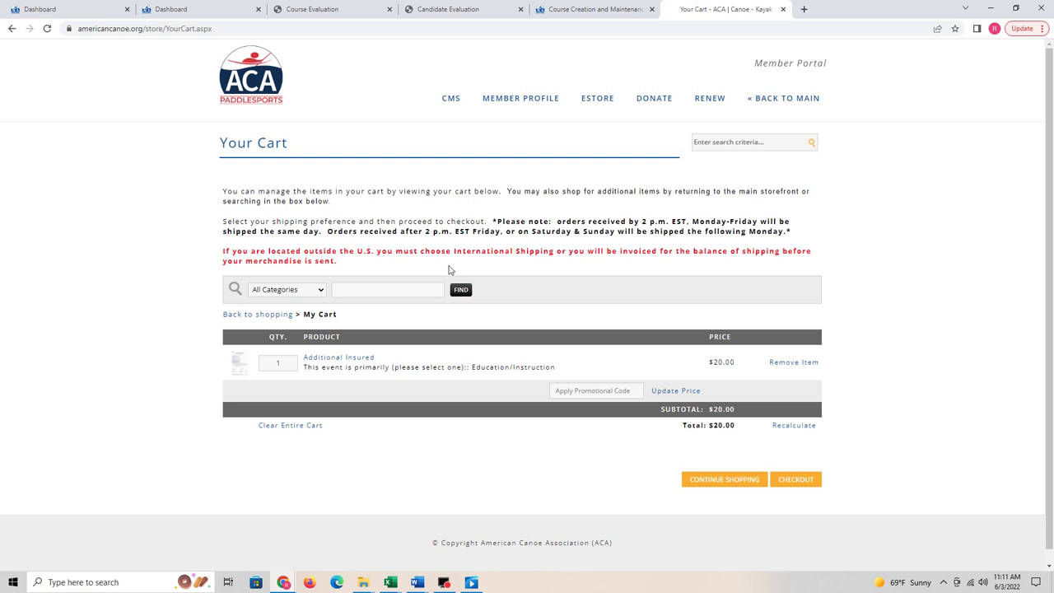
Step: Go back to the eStore storefront and open the Sanctioning Fee product under Insurance Fees
left_click(587, 102)
scroll(502, 428, "down", 1)
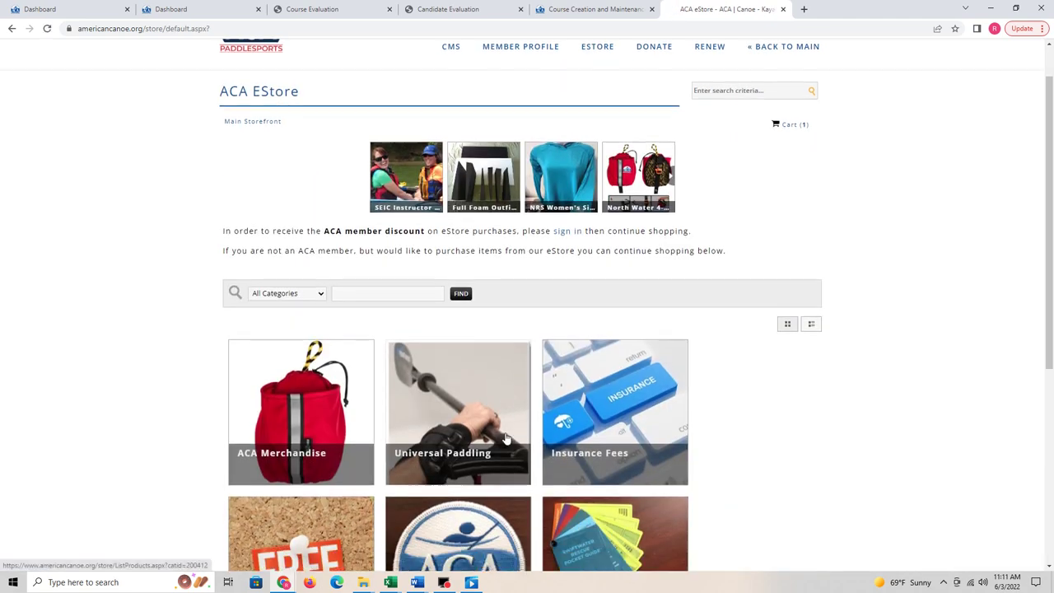
scroll(607, 225, "down", 1)
left_click(607, 226)
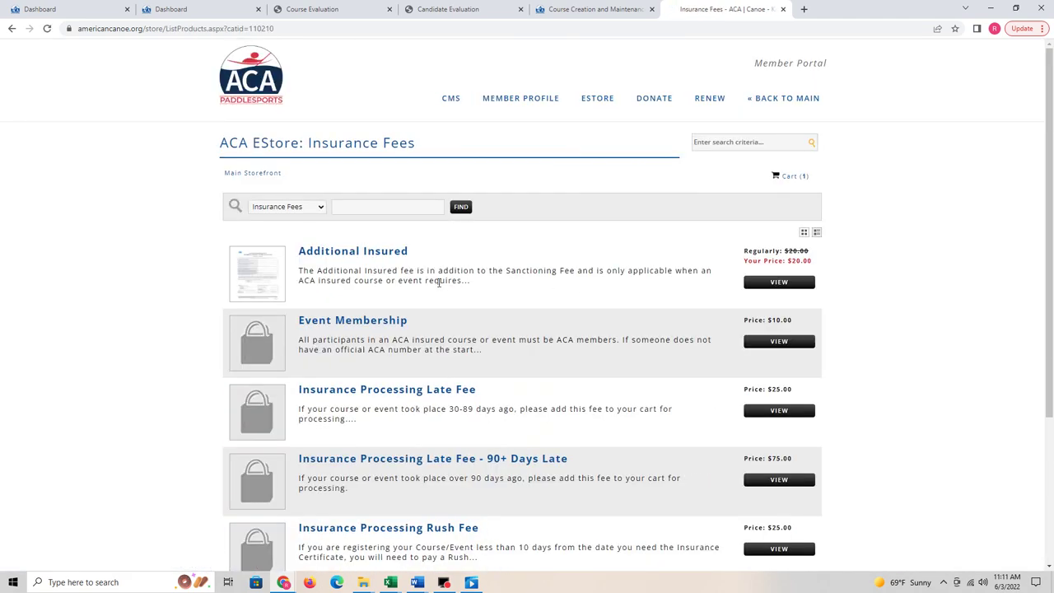
scroll(356, 250, "down", 1)
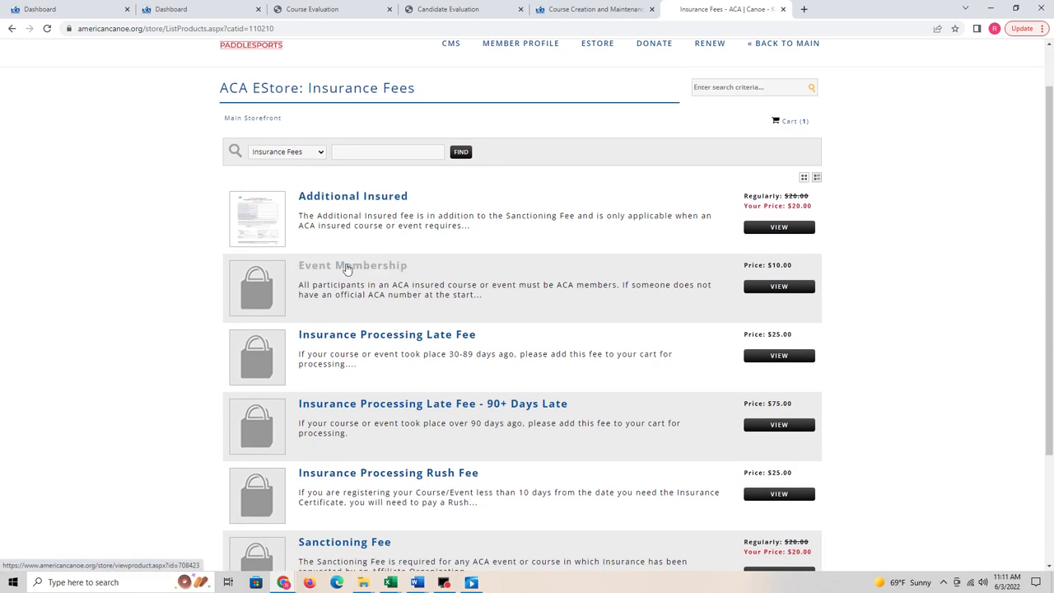
scroll(412, 341, "down", 1)
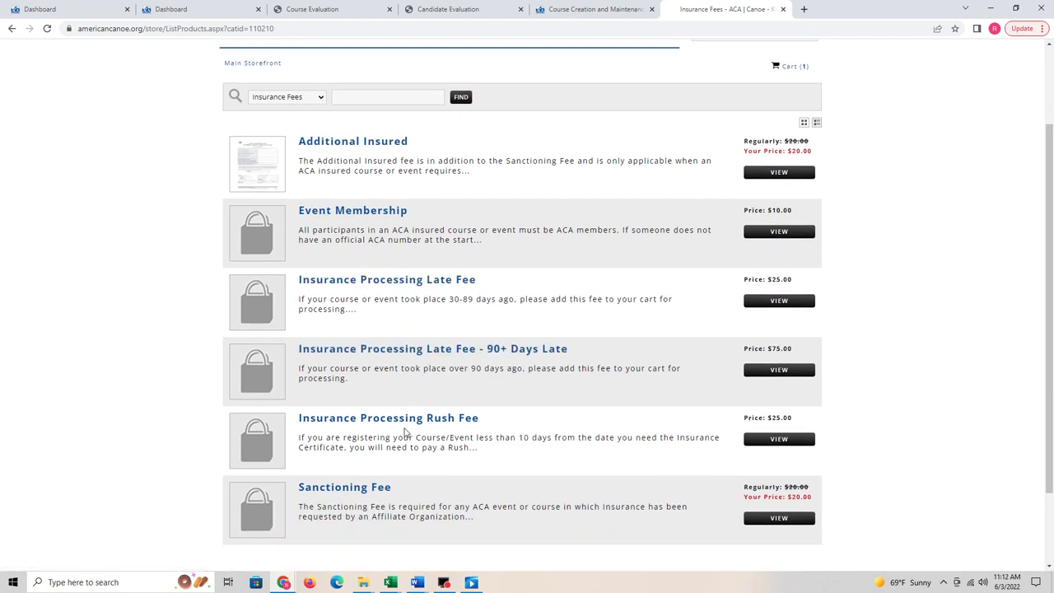
left_click(364, 489)
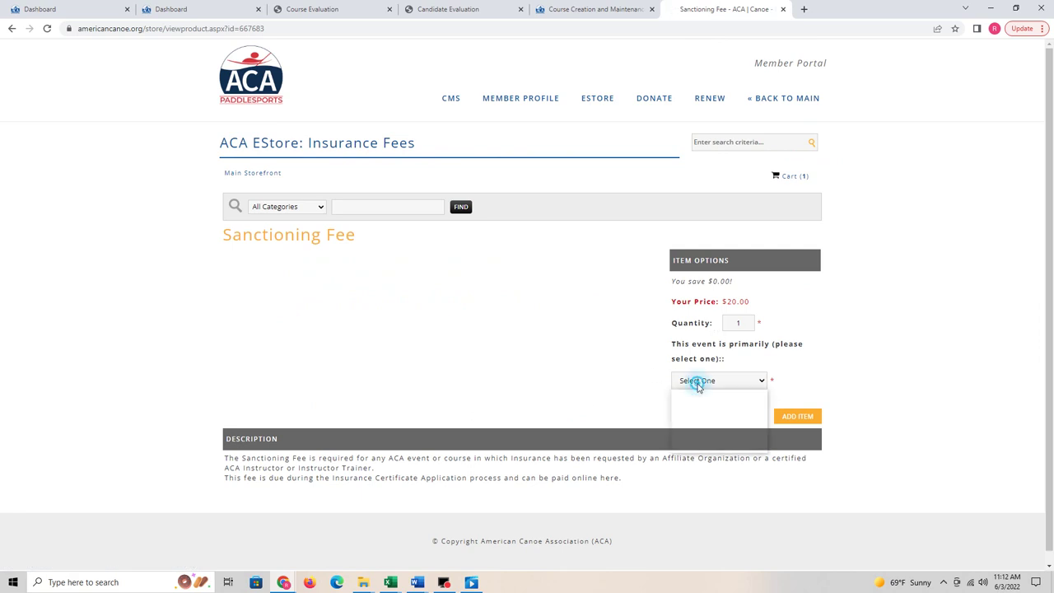
Step: Add the Sanctioning Fee as Education/Instruction, bringing the cart to $40.00, then return to the Dashboard
left_click(700, 382)
left_click(715, 405)
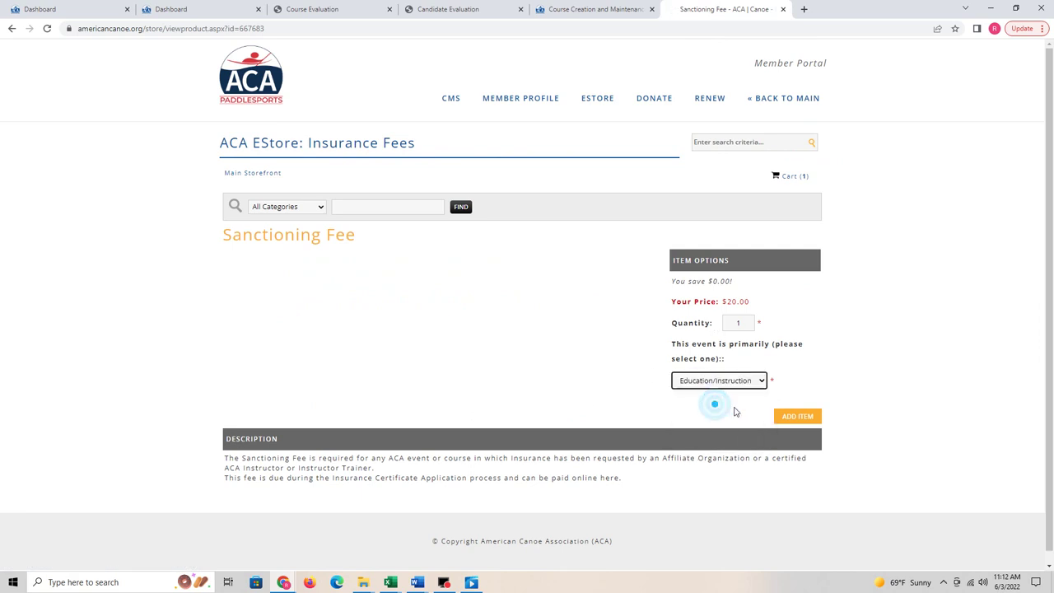
left_click(797, 417)
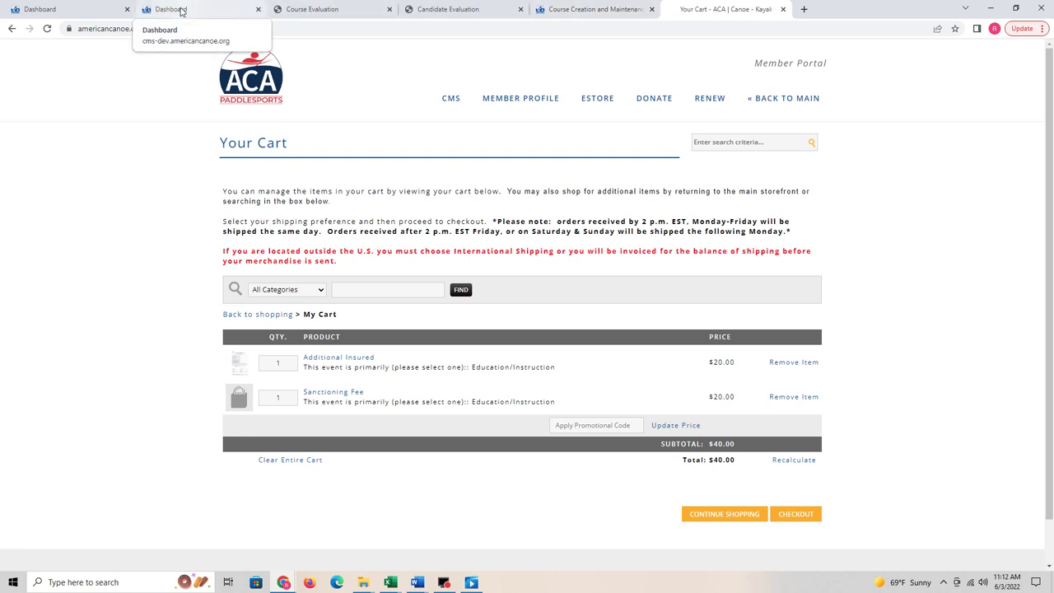
left_click(180, 11)
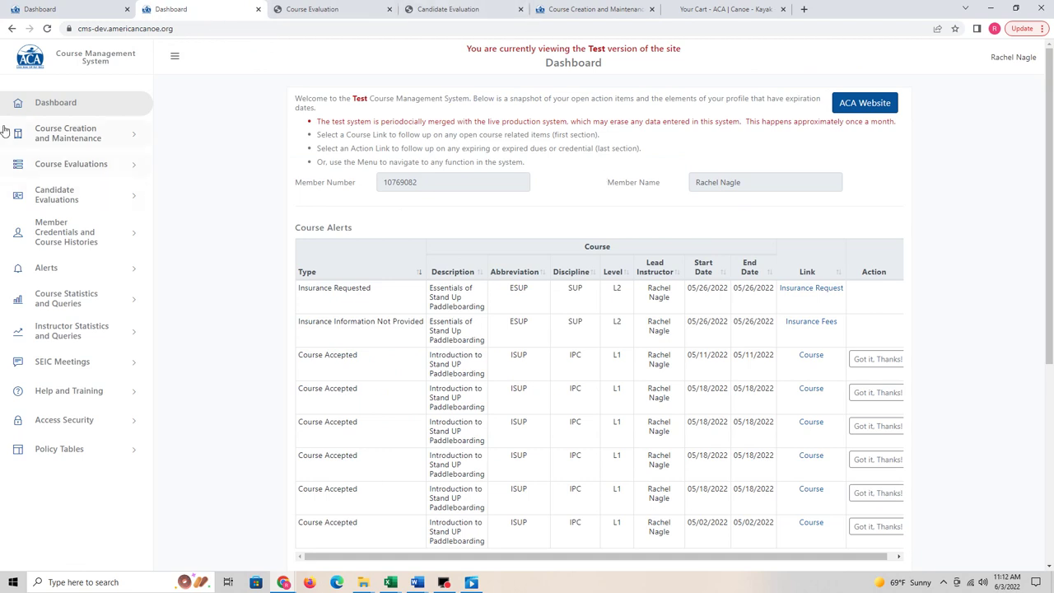
Step: Edit the 05/26/2022 Hinckley Lake paddleboarding course registration, keeping Stand Up Paddleboard as the discipline
left_click(82, 135)
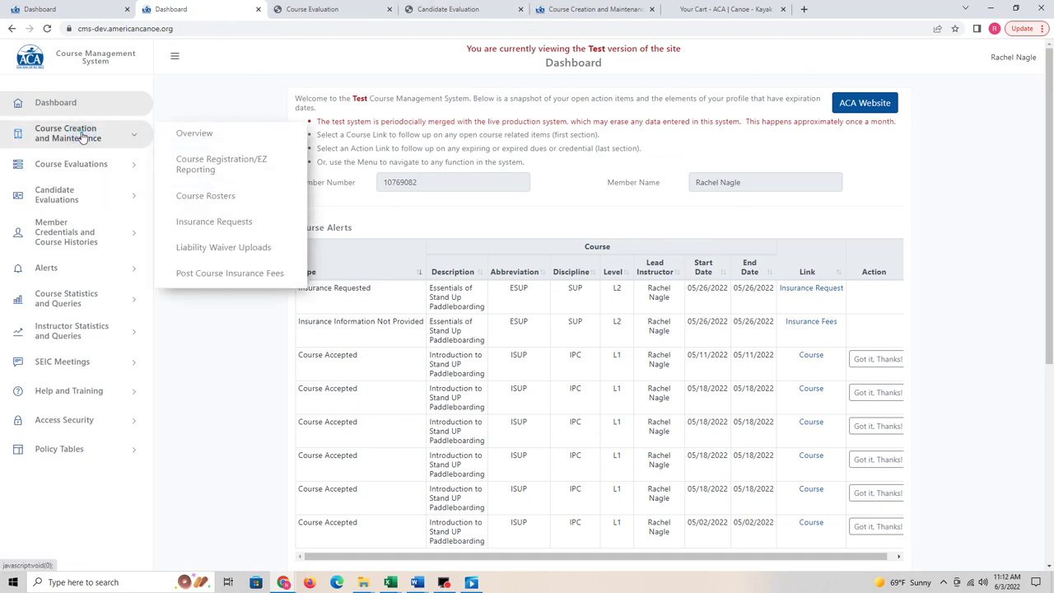
left_click(218, 170)
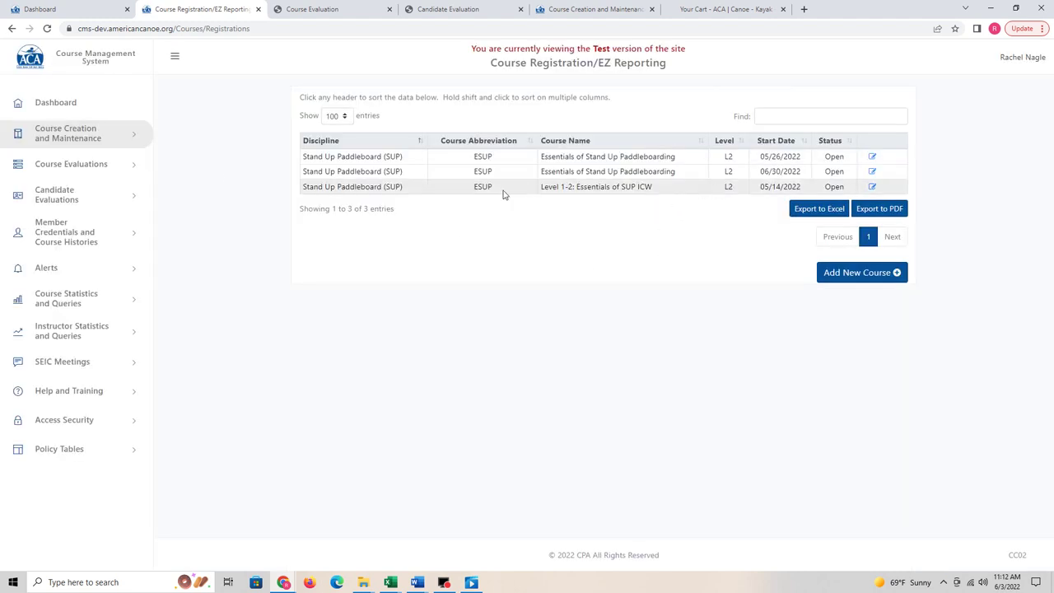
left_click(872, 157)
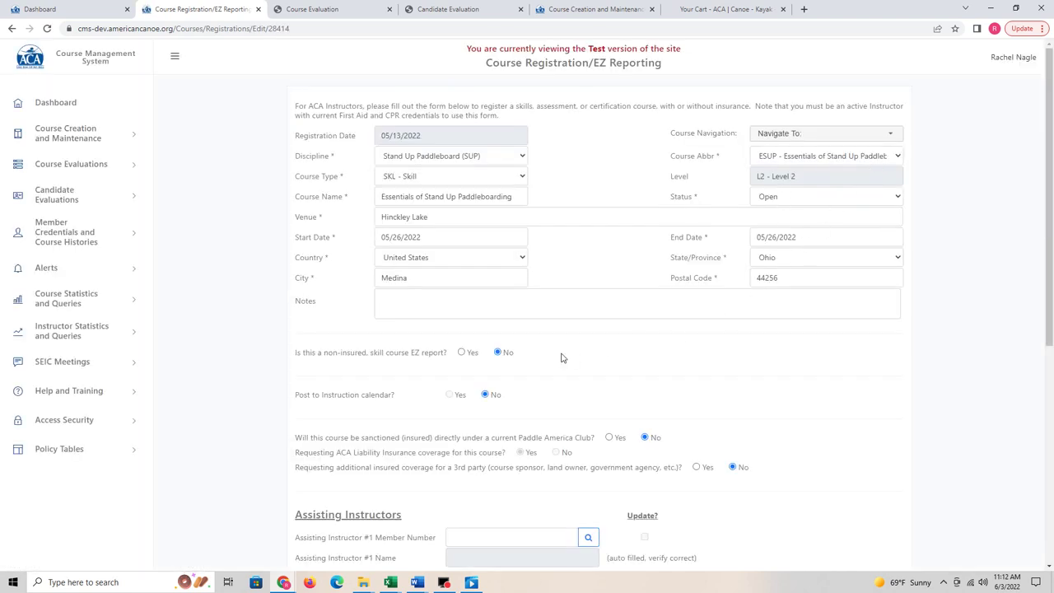
left_click(470, 156)
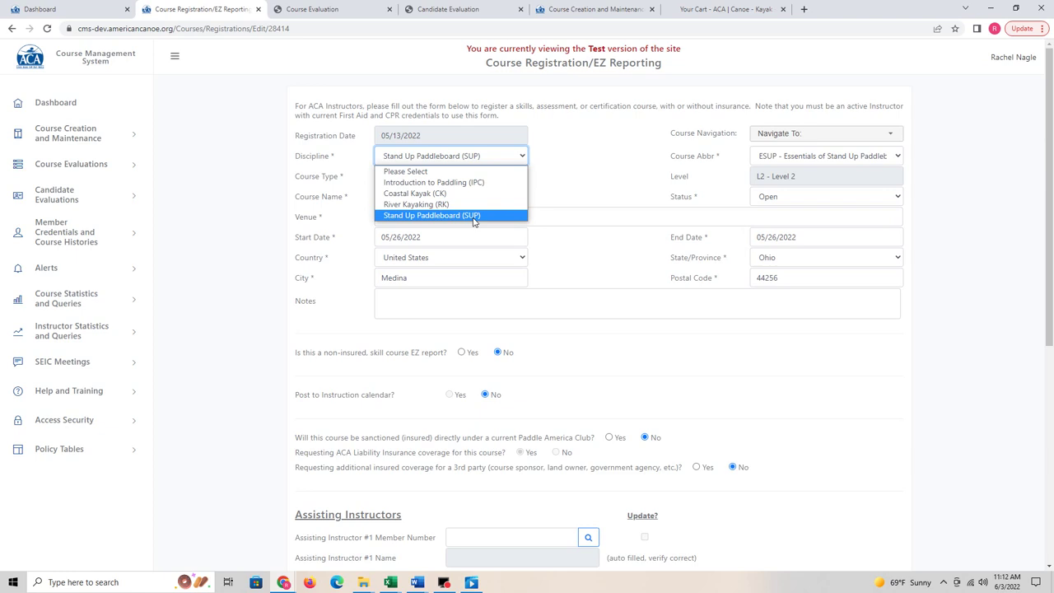
left_click(395, 363)
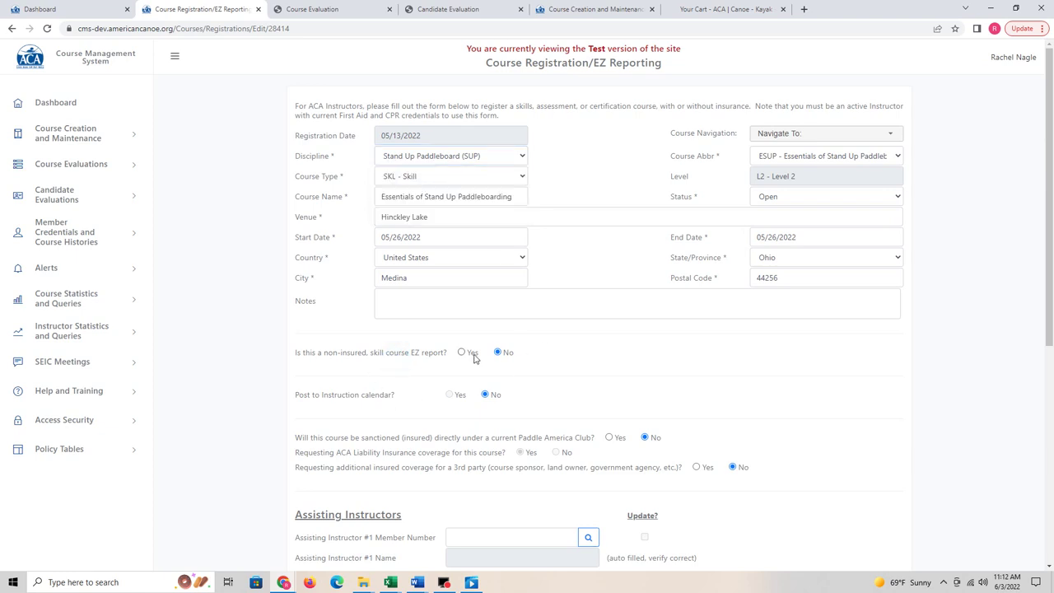
scroll(478, 356, "down", 1)
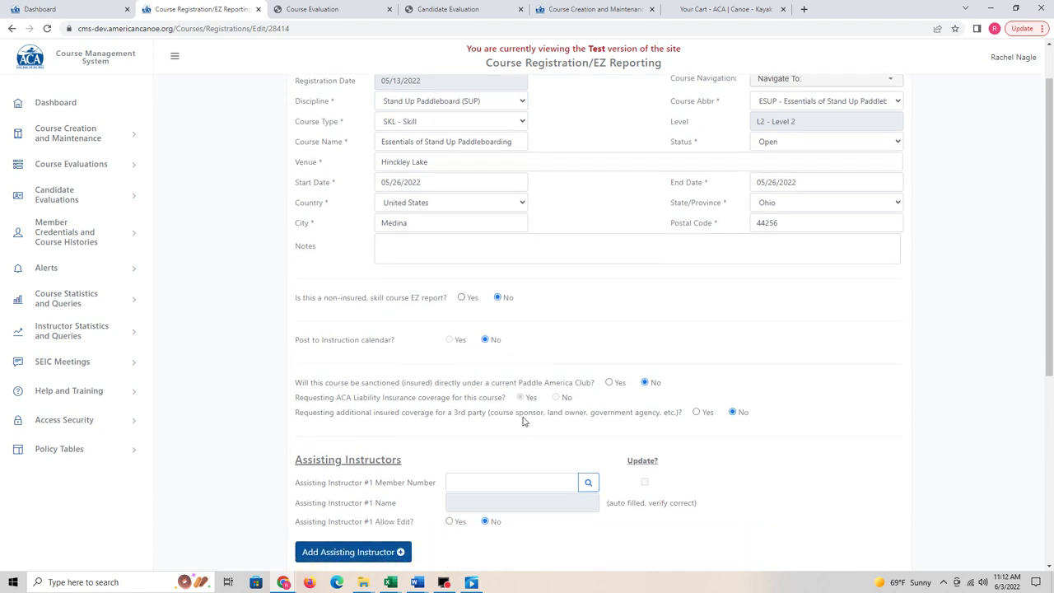
scroll(522, 419, "down", 4)
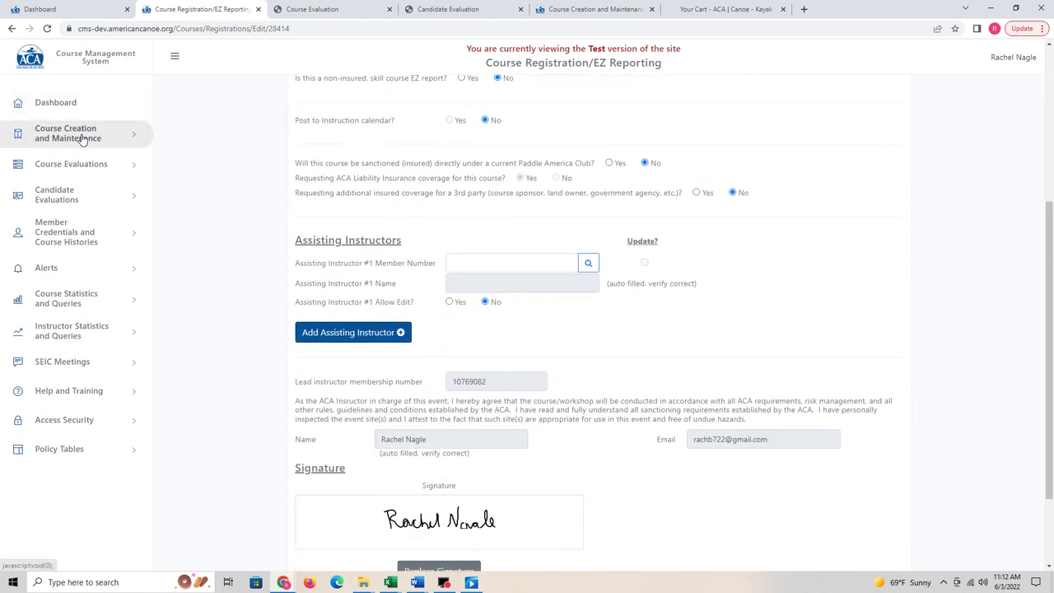
Step: Open the roster for the 05/26/2022 Essentials of Stand Up Paddleboarding course
mouse_move(82, 139)
left_click(196, 194)
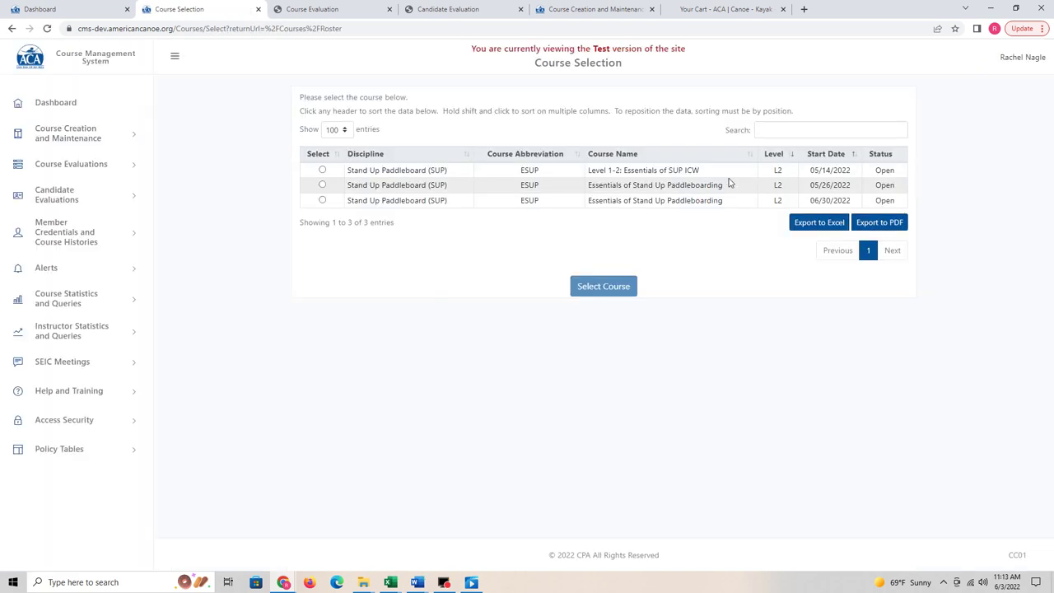
left_click(322, 184)
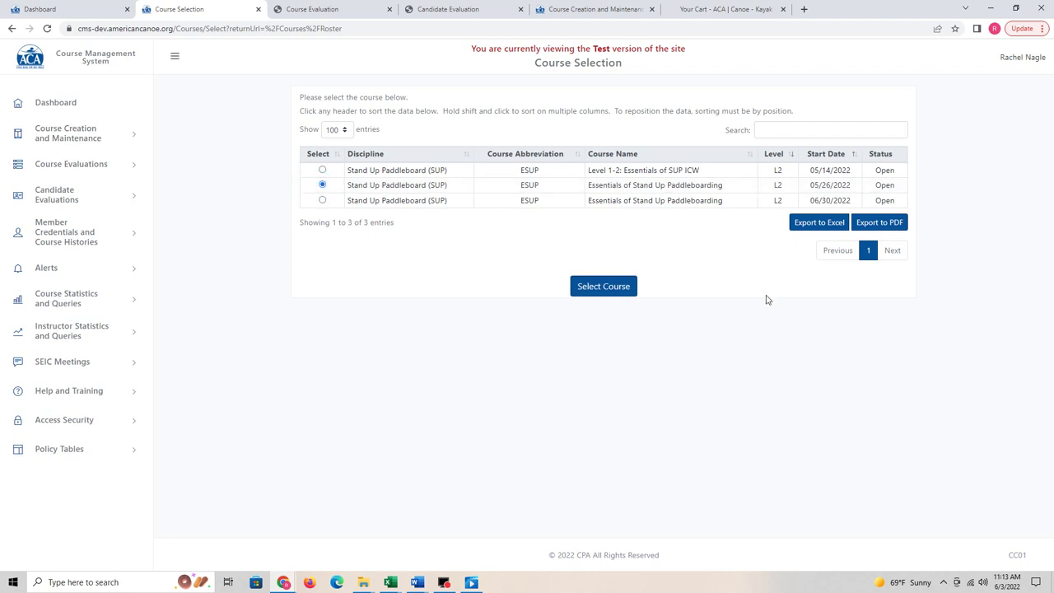
left_click(613, 288)
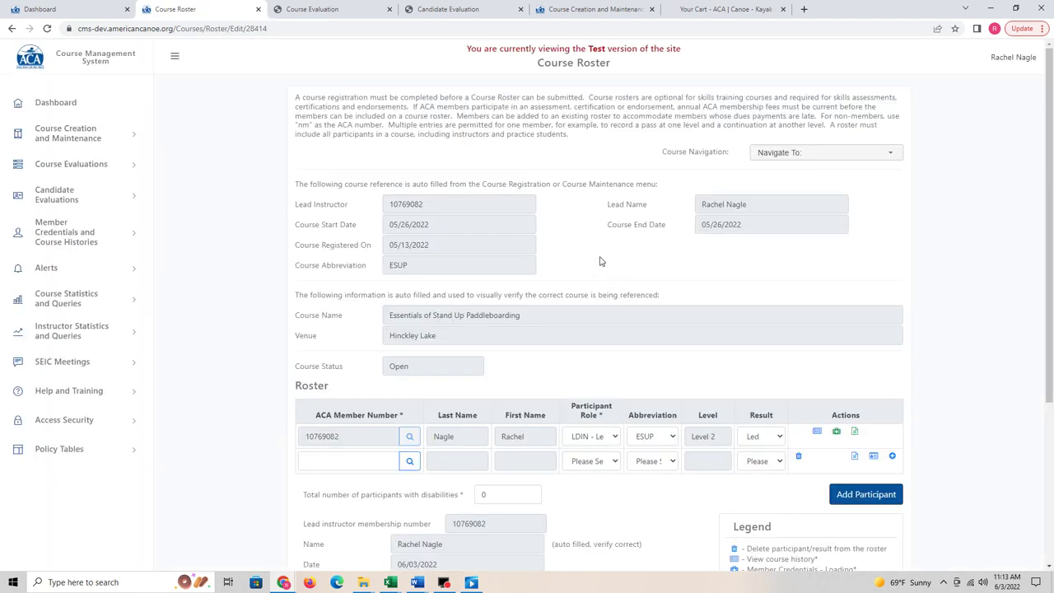
scroll(599, 264, "down", 1)
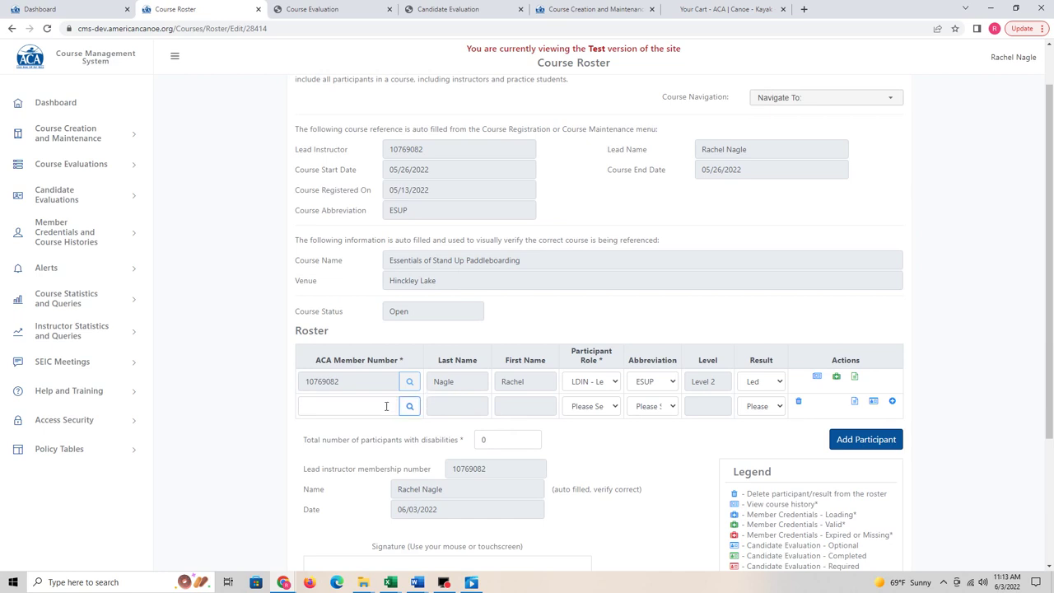
Step: Add the lead instructor's own membership to the new roster row as Participant and view their credentials
left_click(386, 406)
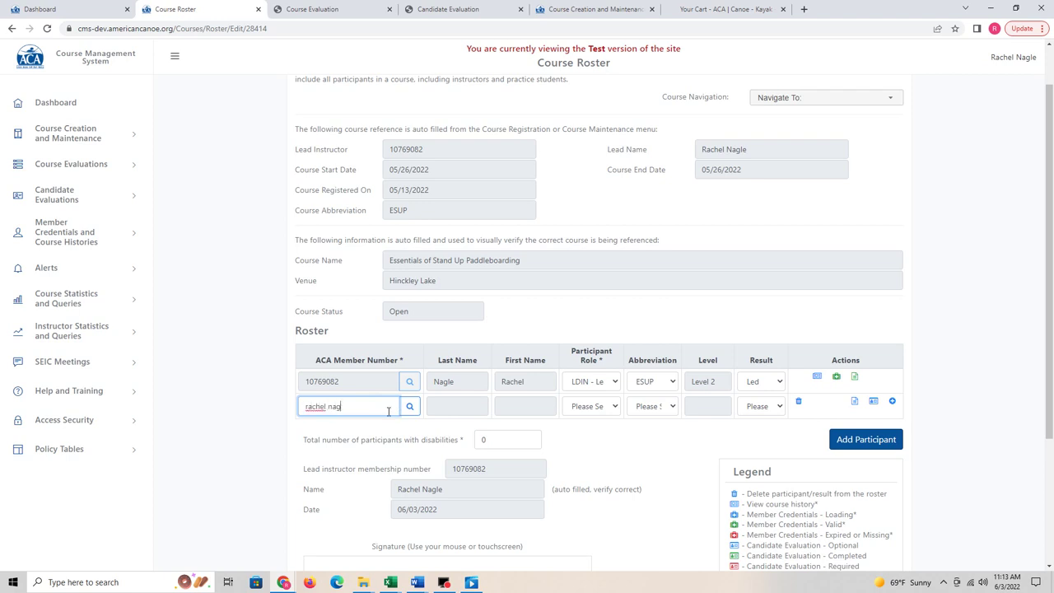
left_click(409, 405)
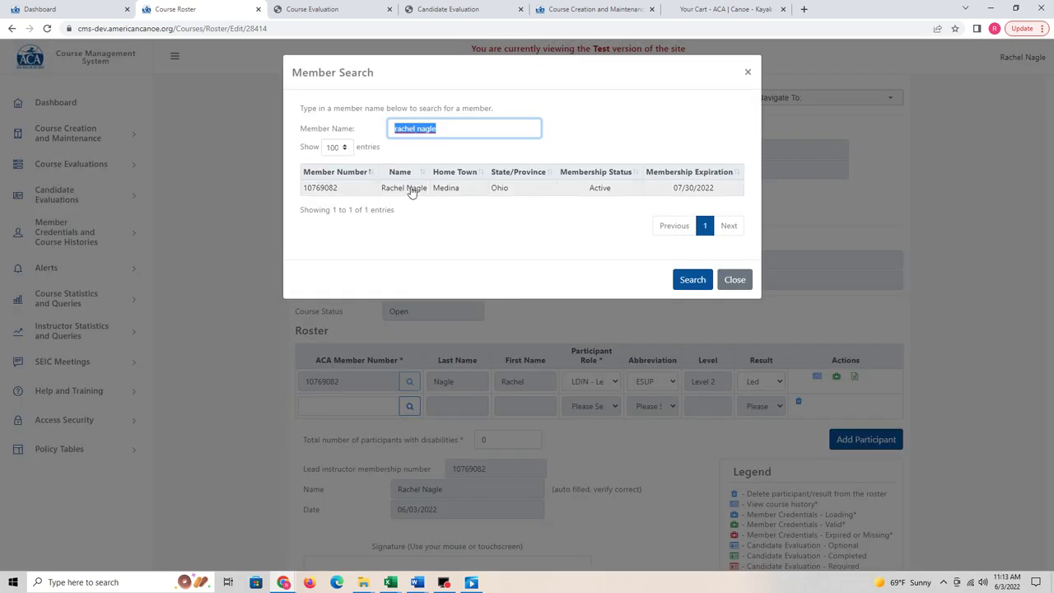
left_click(412, 189)
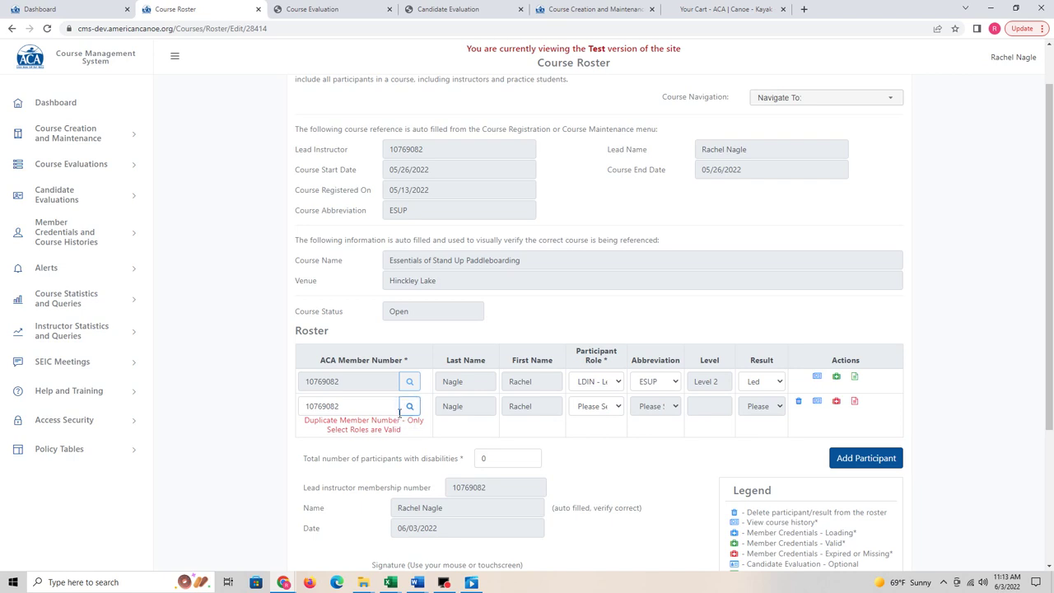
left_click(619, 406)
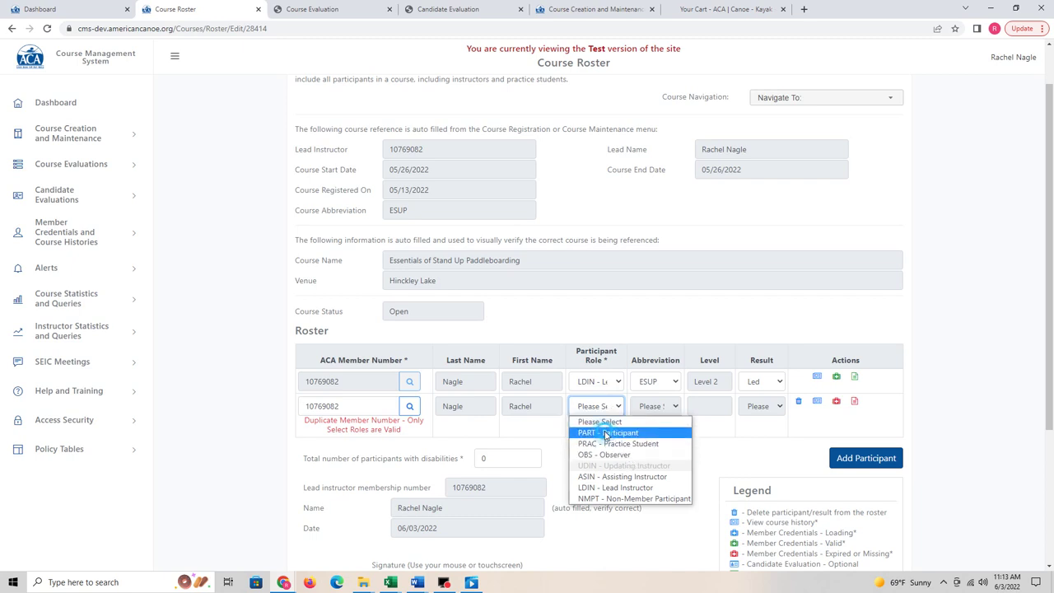
left_click(606, 433)
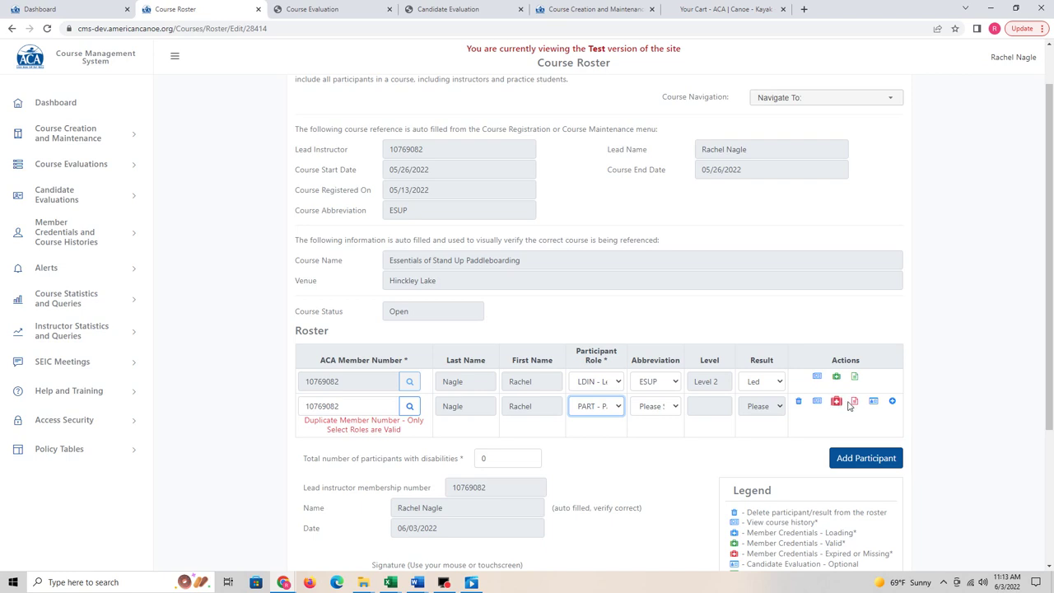
left_click(836, 401)
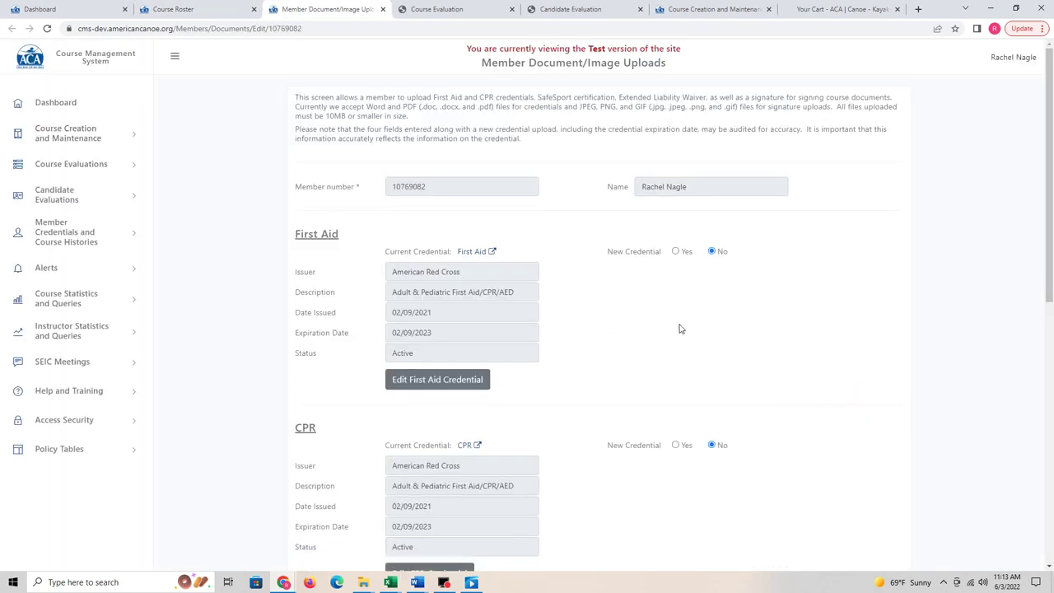
Step: Review the member's credential uploads, then go to Insurance Requests under Course Creation and Maintenance
scroll(547, 286, "down", 1)
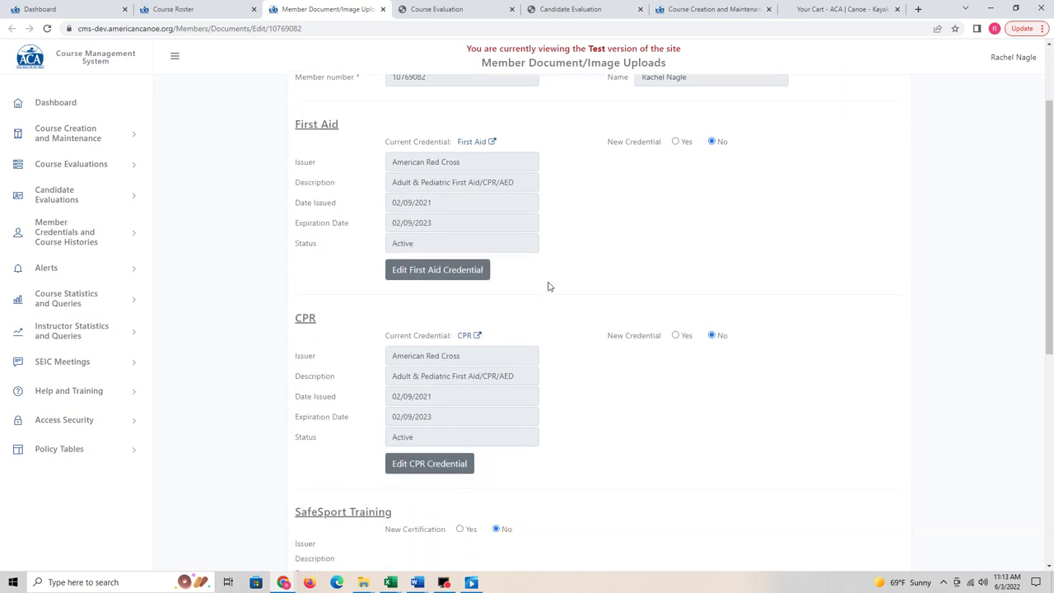
scroll(560, 260, "down", 1)
scroll(561, 261, "down", 2)
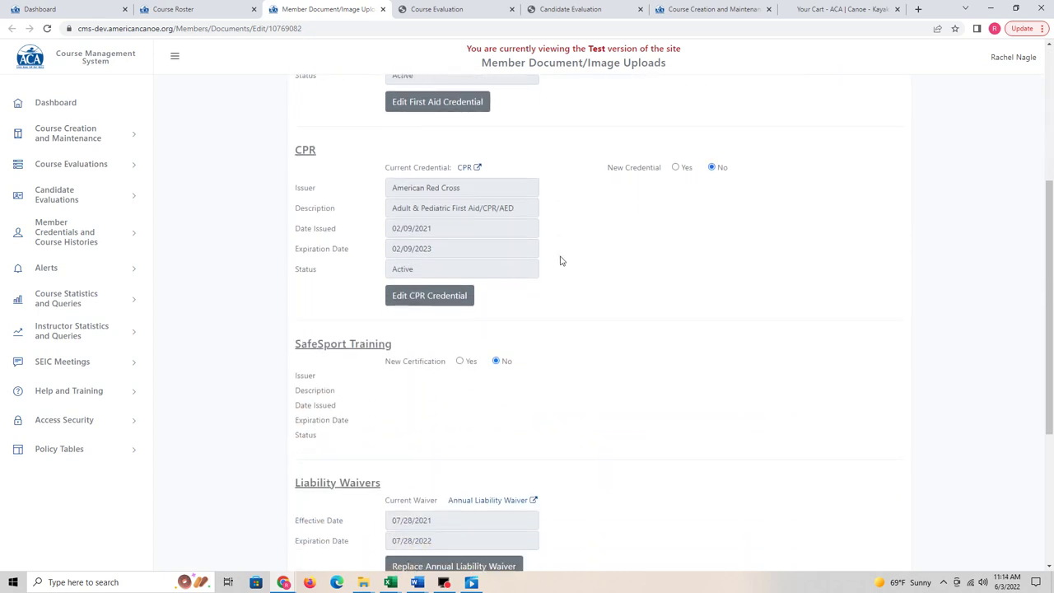
scroll(336, 202, "up", 3)
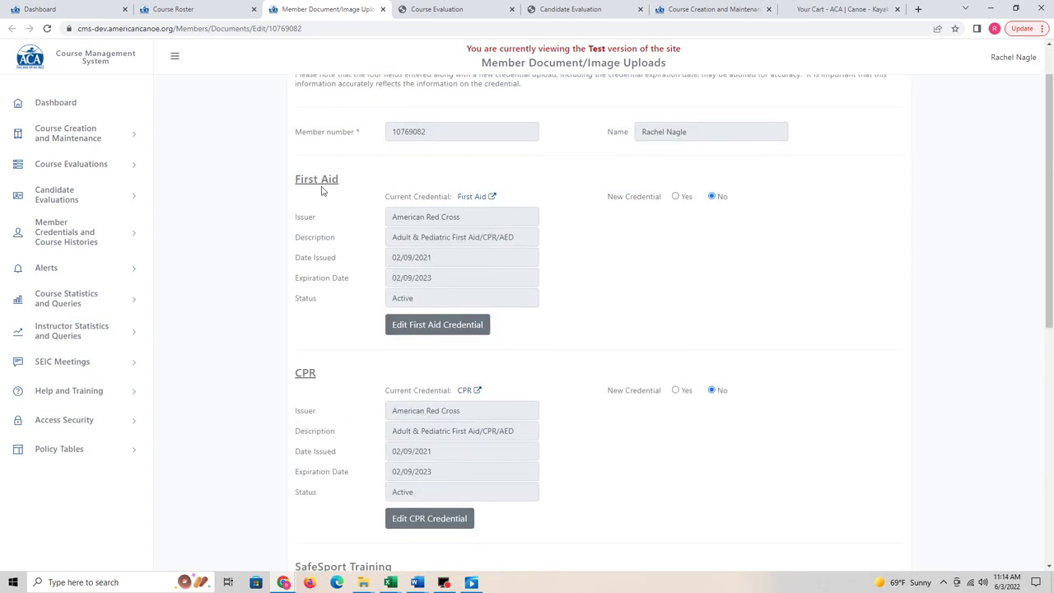
scroll(360, 411, "down", 2)
scroll(471, 463, "down", 1)
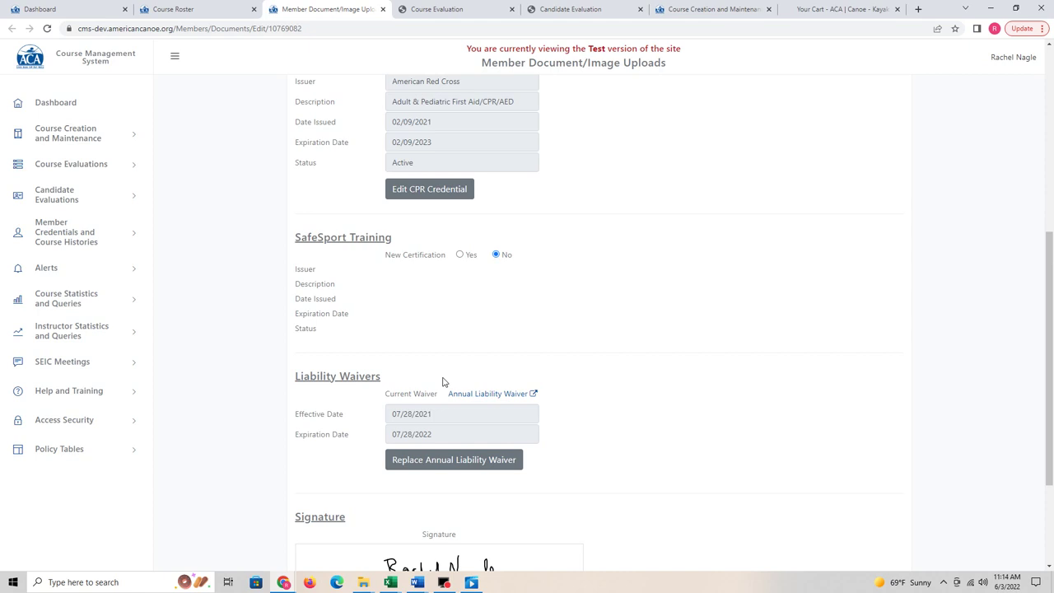
scroll(442, 381, "up", 4)
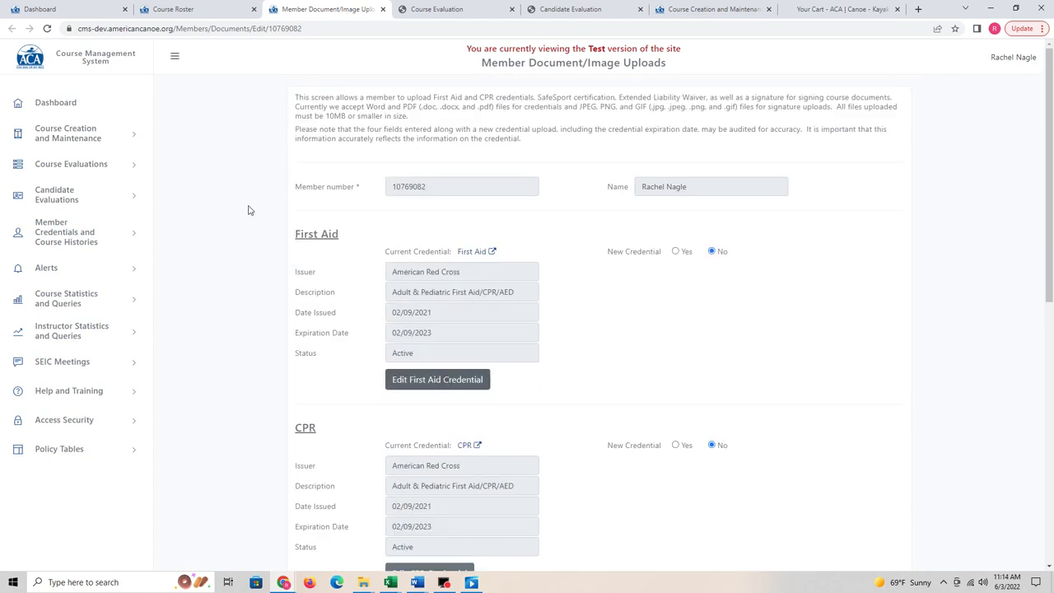
left_click(85, 134)
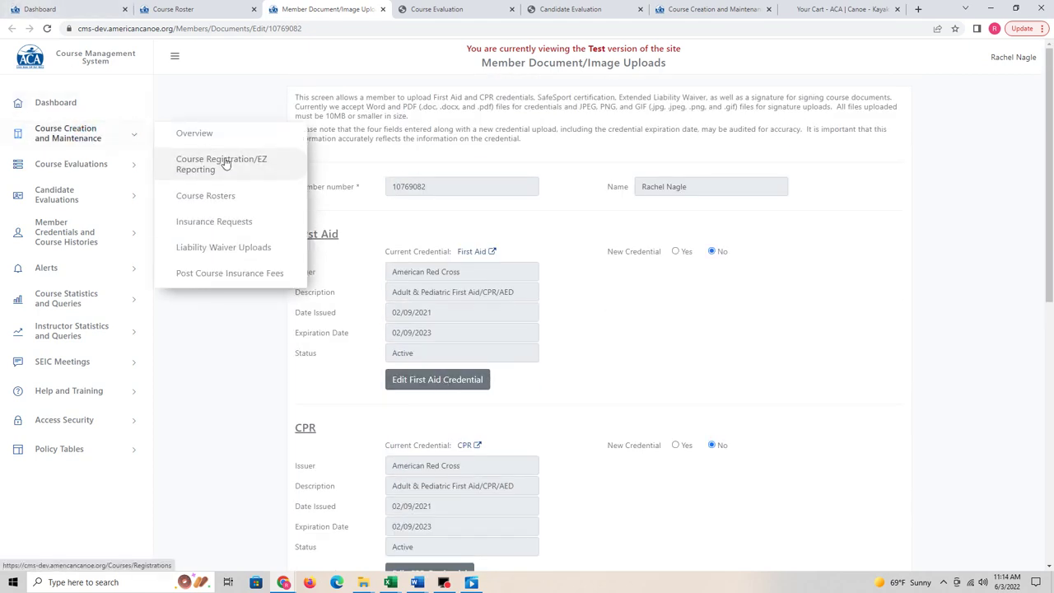
left_click(246, 222)
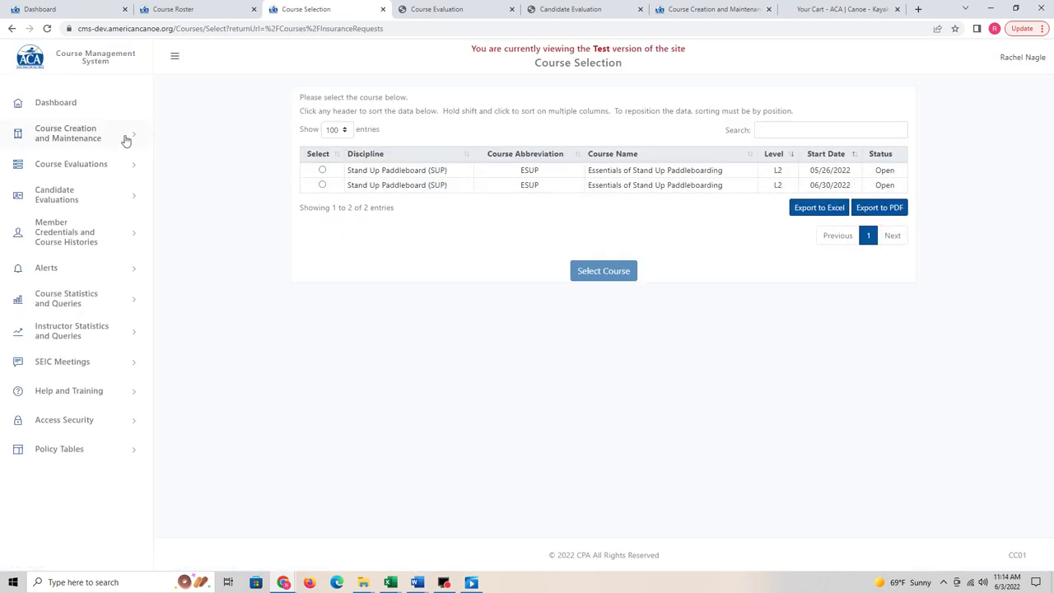
Step: Load the Course Evaluation Templates list, scroll to its end, and view the Course Evaluation PDF
left_click(82, 137)
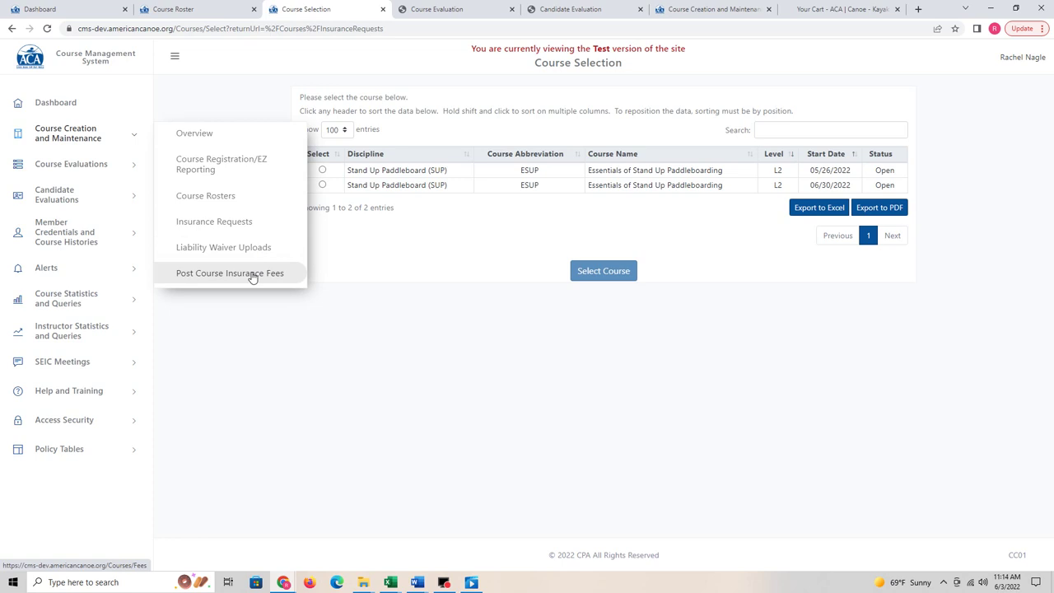
left_click(89, 166)
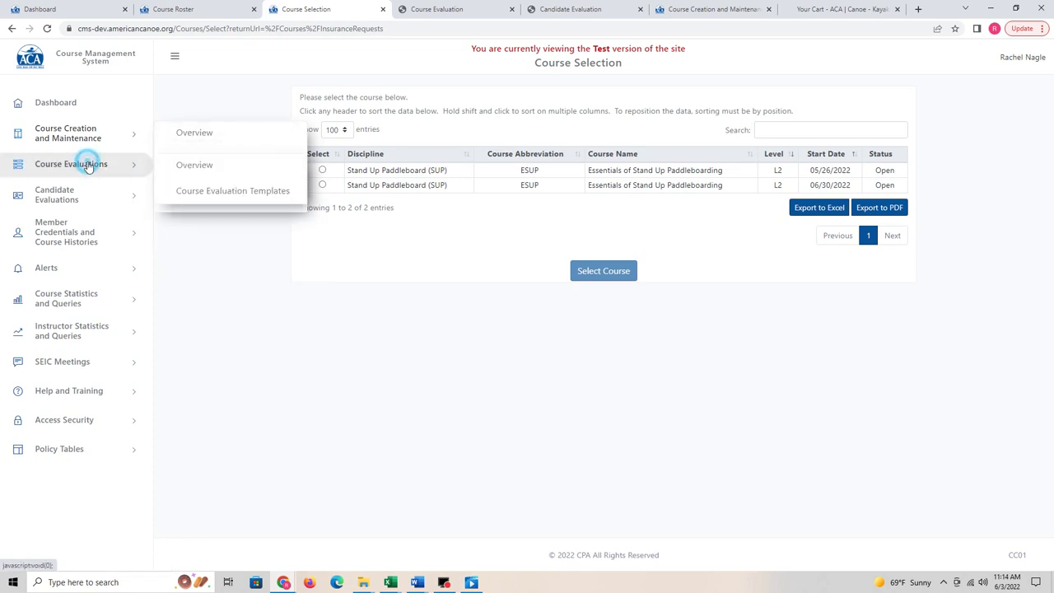
left_click(226, 195)
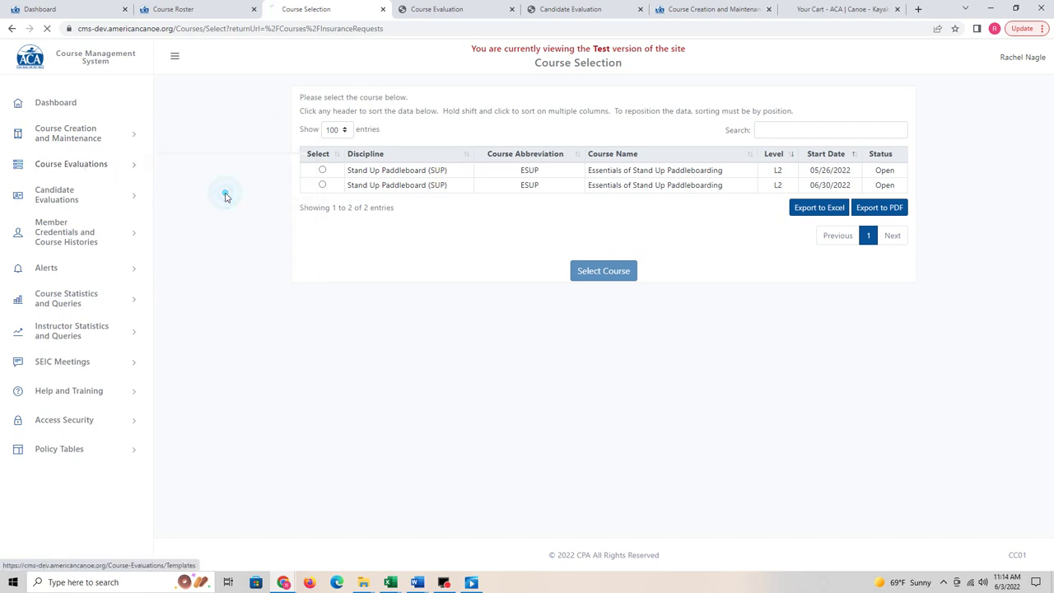
scroll(782, 296, "down", 5)
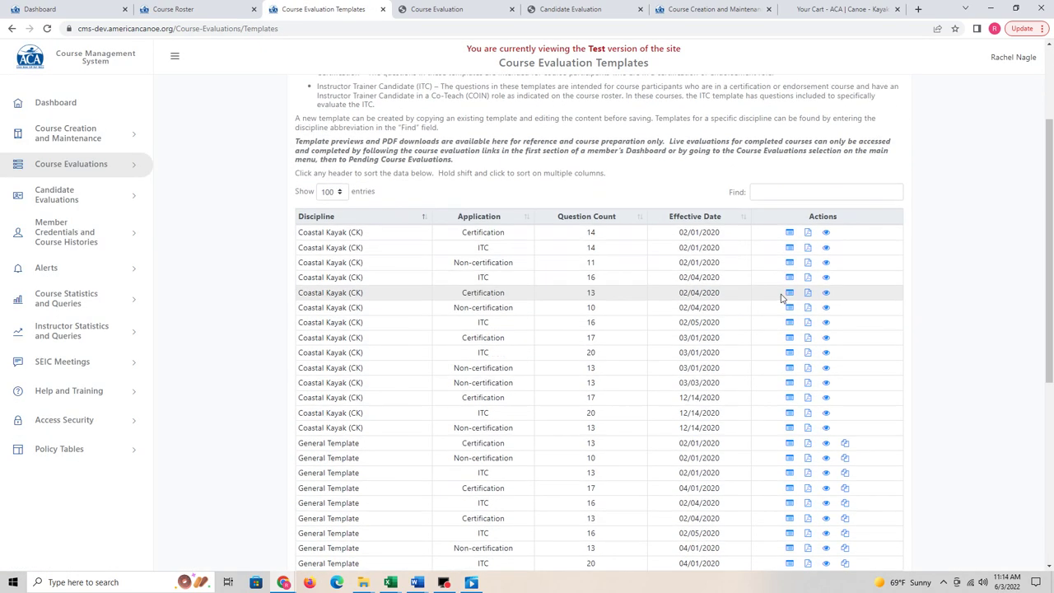
scroll(807, 412, "down", 2)
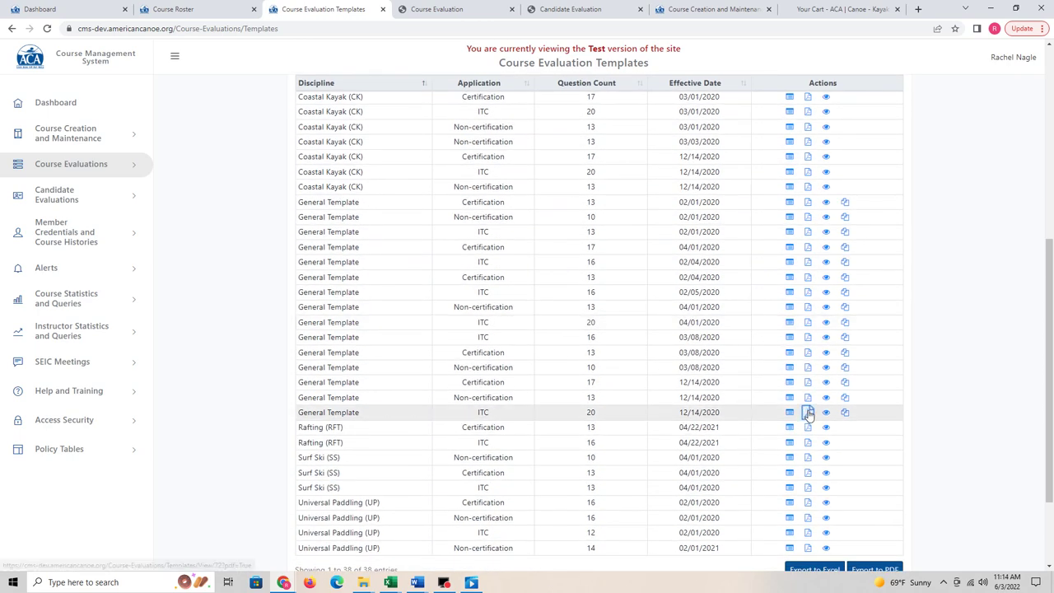
left_click(449, 10)
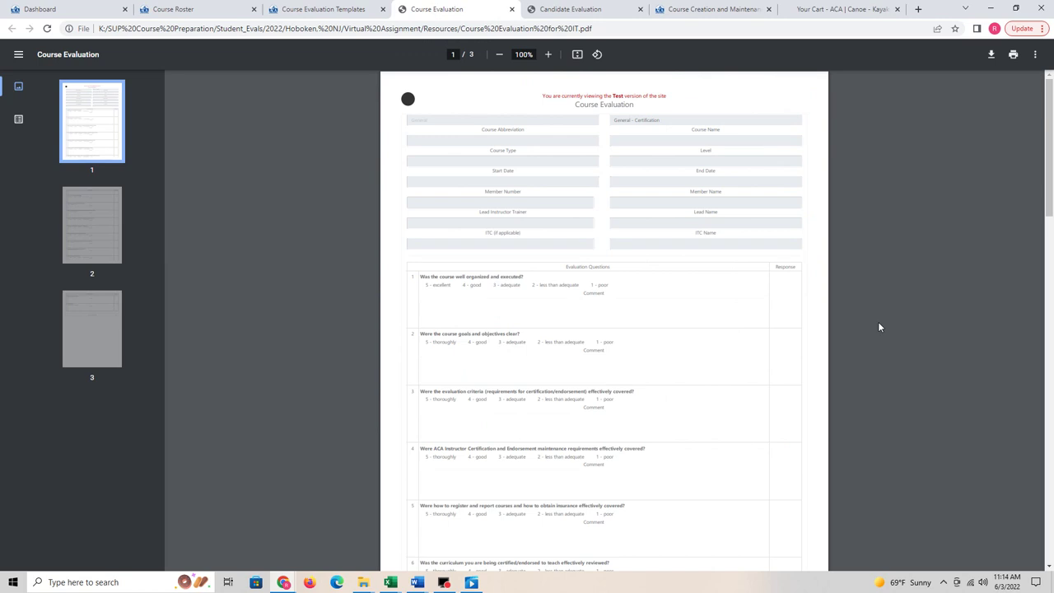
scroll(877, 327, "up", 2)
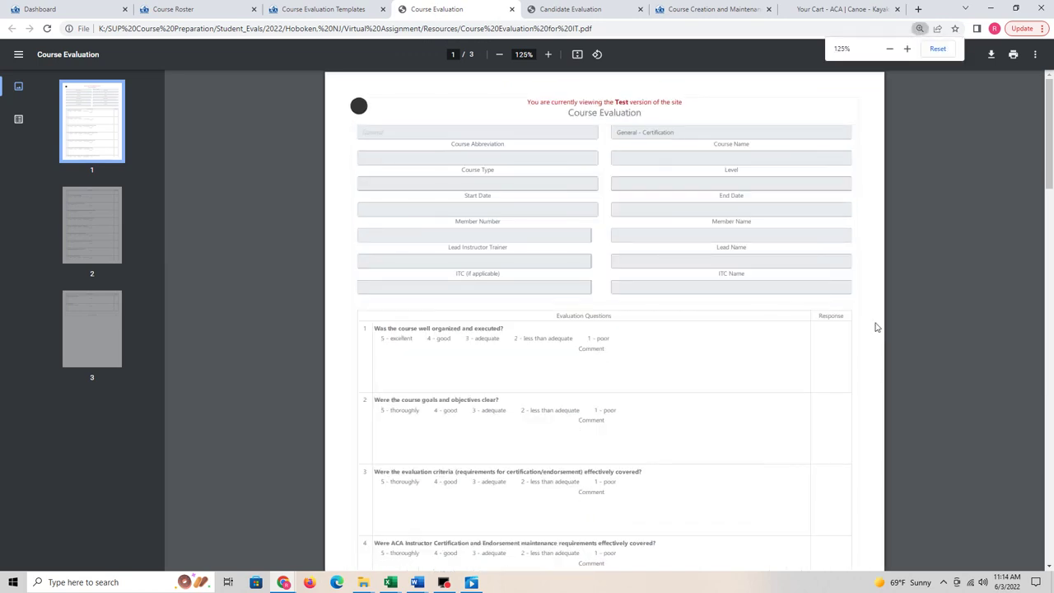
scroll(713, 292, "down", 2)
scroll(713, 294, "down", 10)
scroll(714, 294, "down", 4)
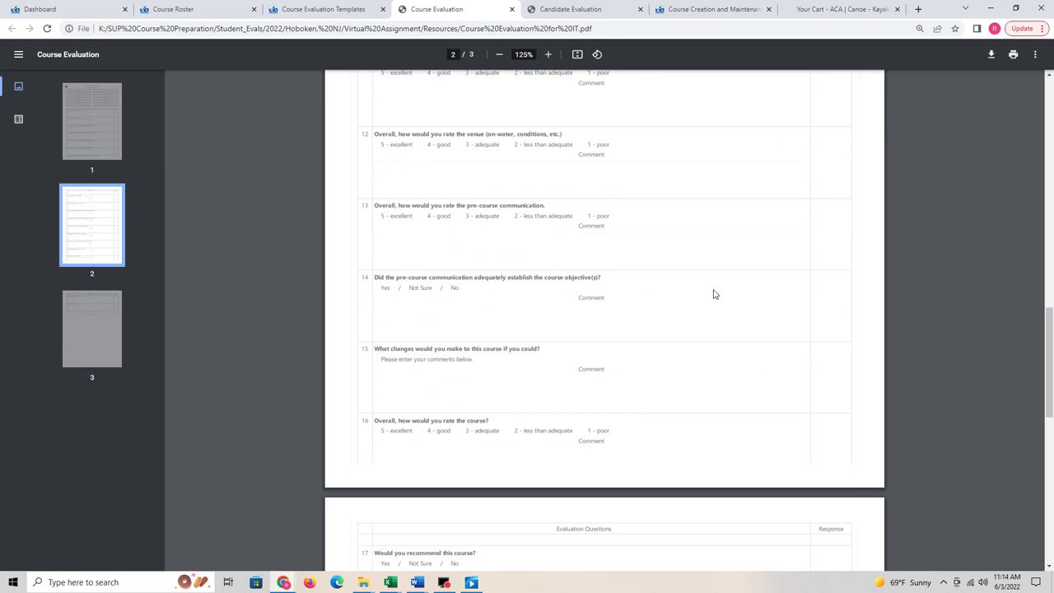
scroll(714, 294, "down", 3)
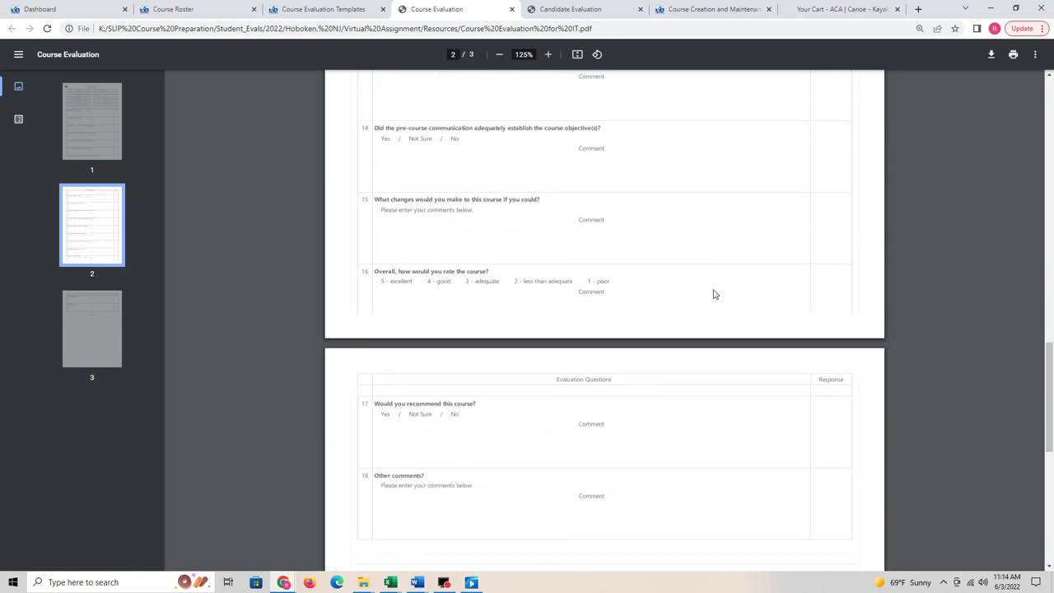
scroll(713, 294, "up", 15)
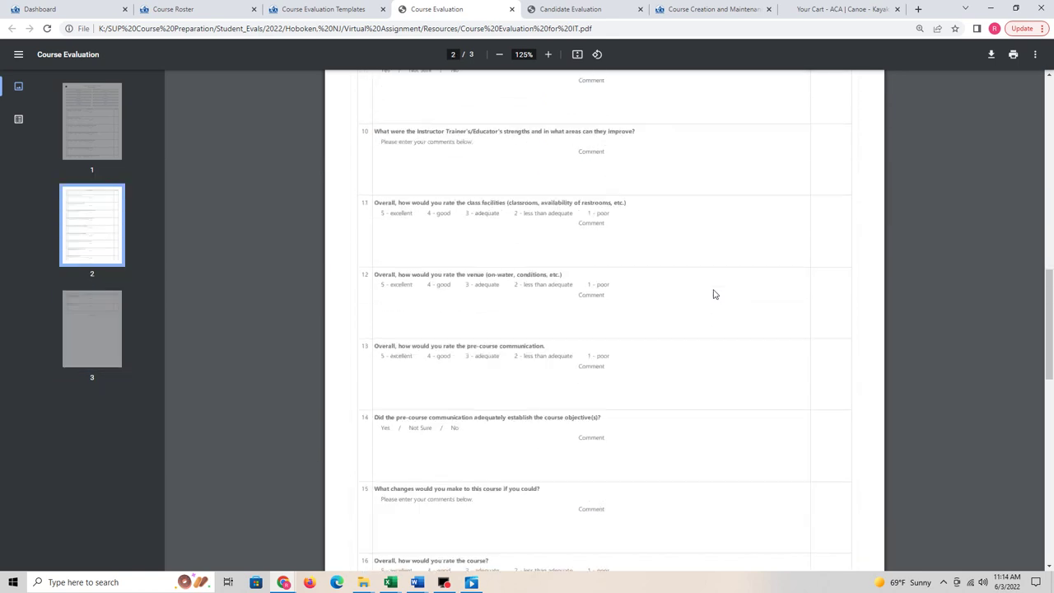
scroll(714, 294, "up", 2)
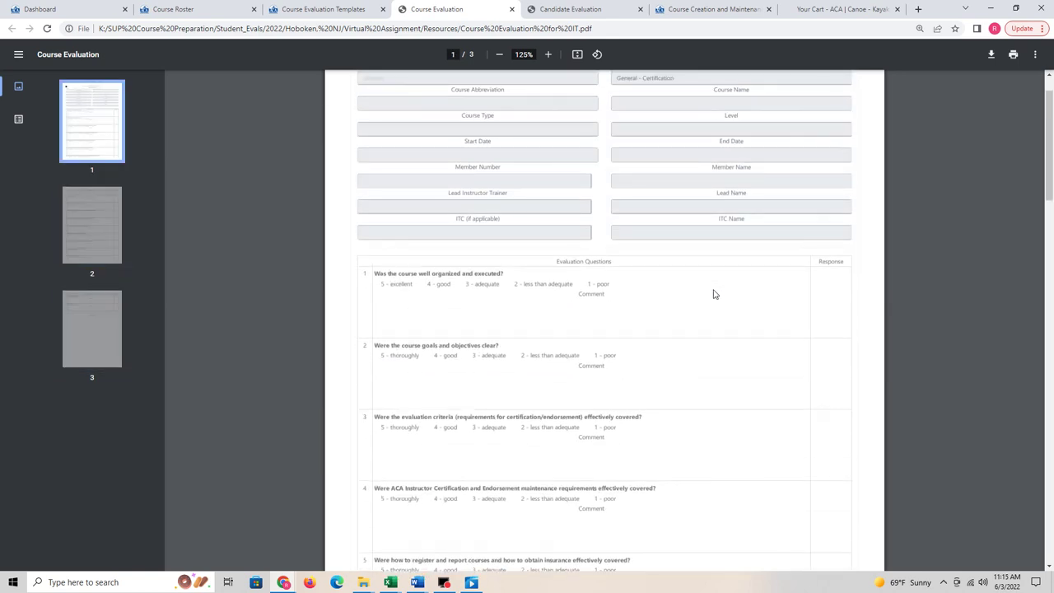
scroll(666, 235, "up", 1)
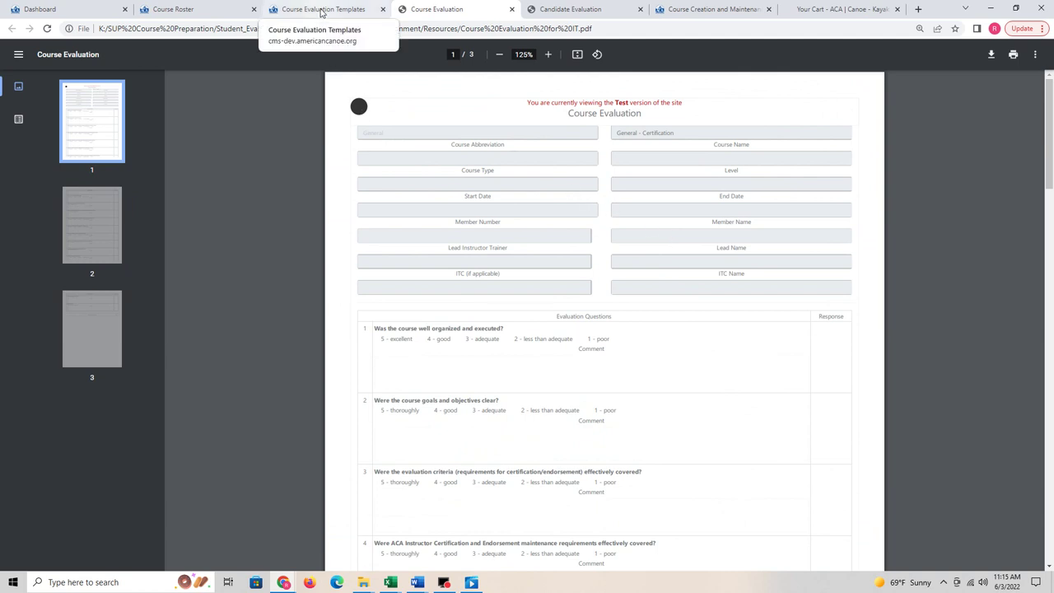
Step: Open Course Evaluations - Participant to see one pending and four completed evaluations, then expand Candidate Evaluations
left_click(321, 10)
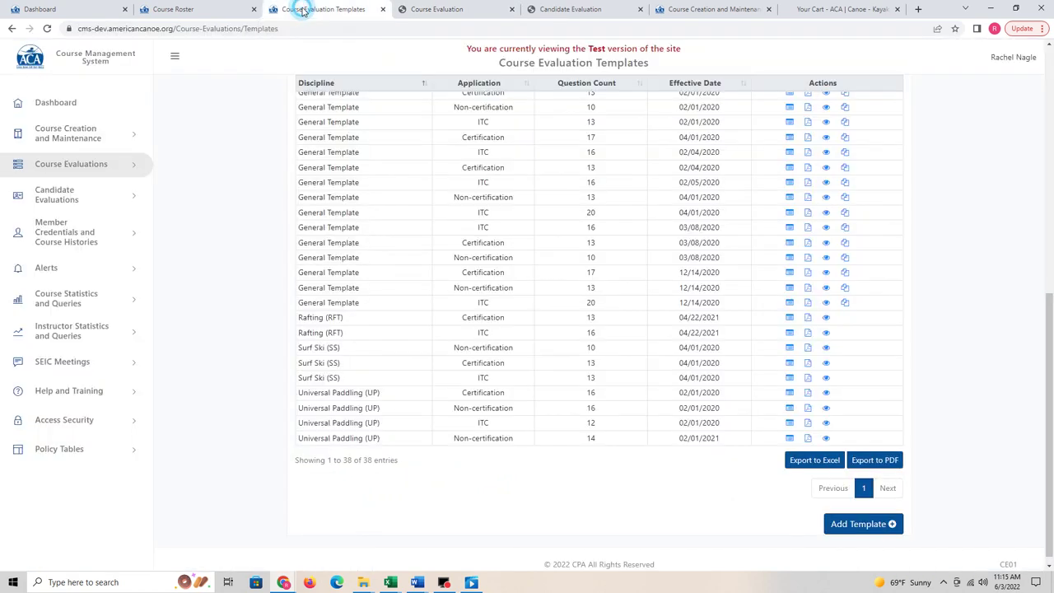
left_click(105, 164)
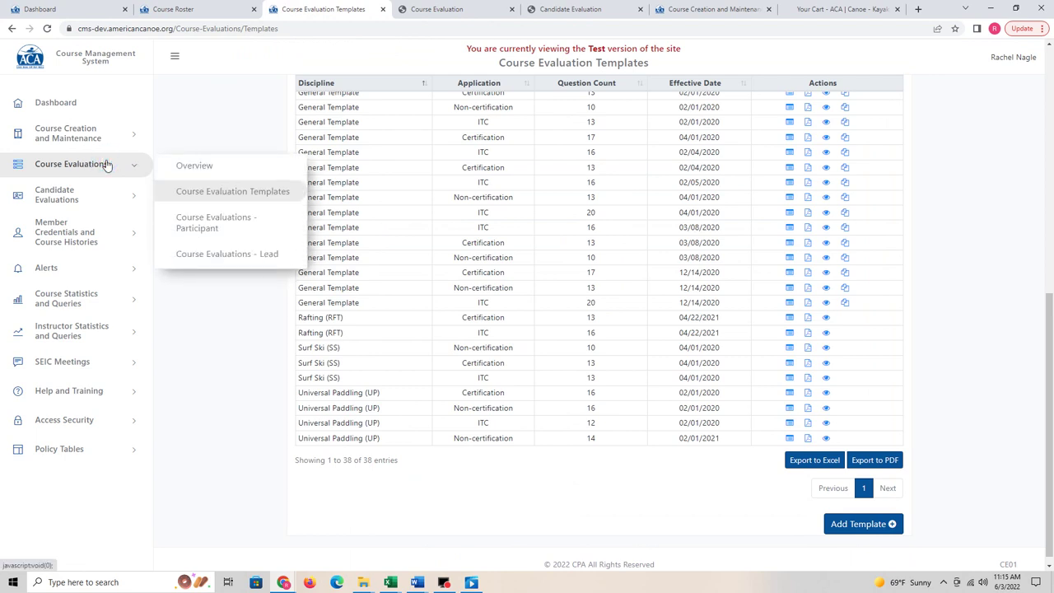
left_click(212, 232)
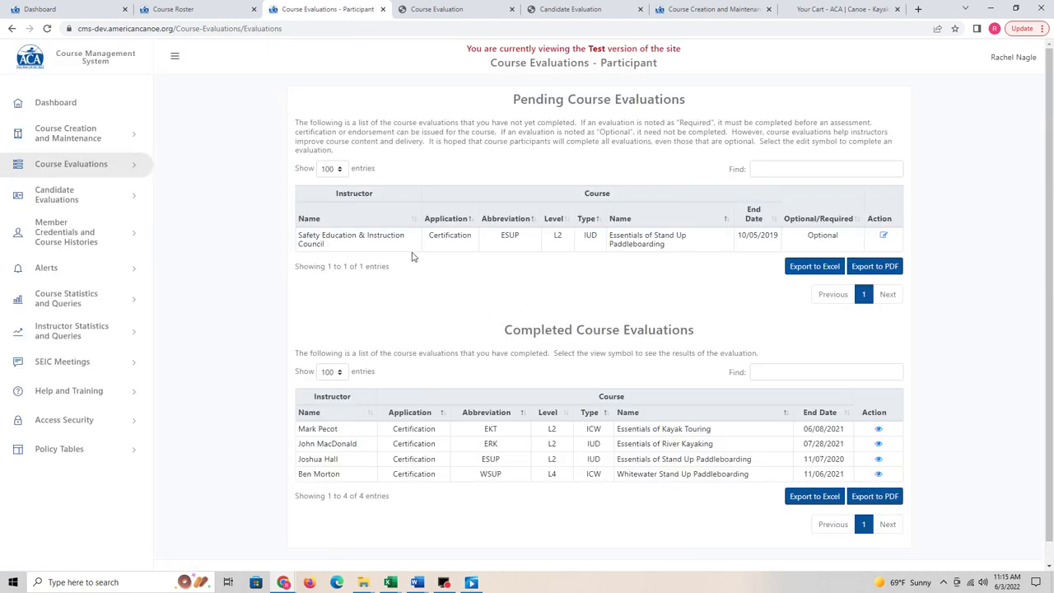
scroll(370, 443, "down", 1)
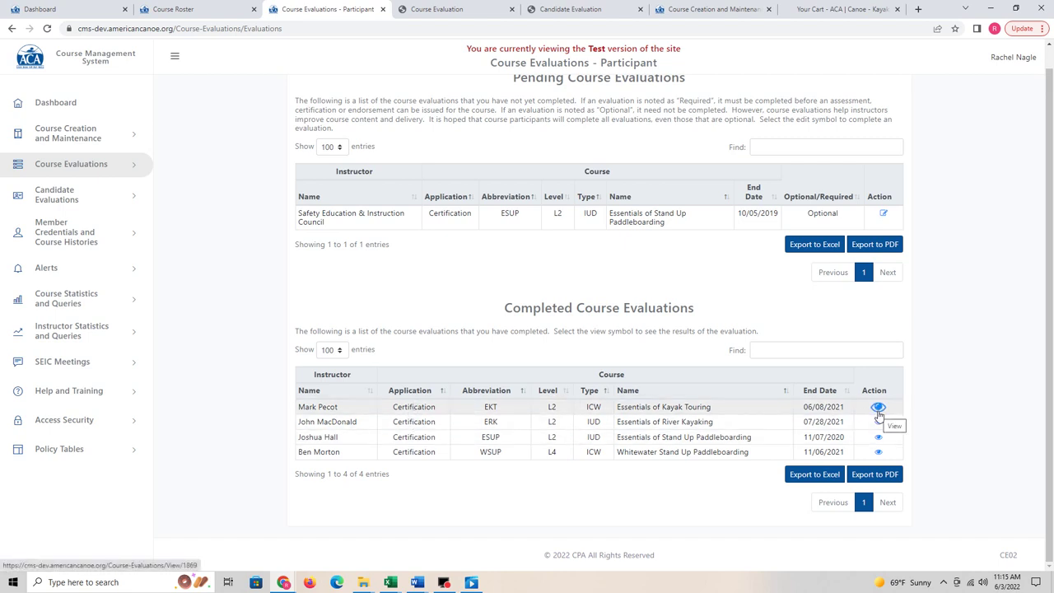
scroll(370, 247, "up", 1)
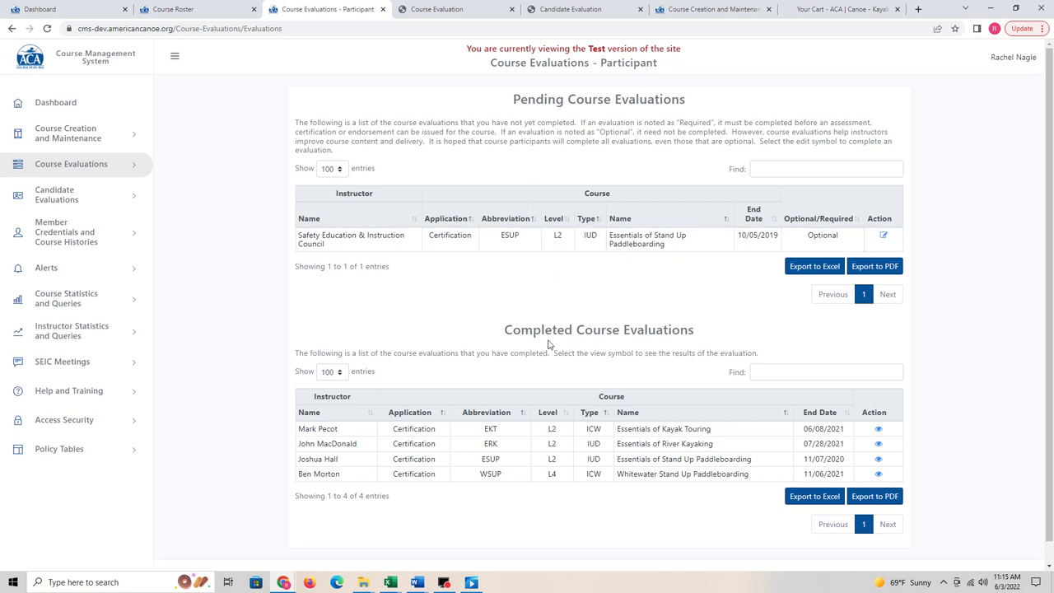
left_click(56, 199)
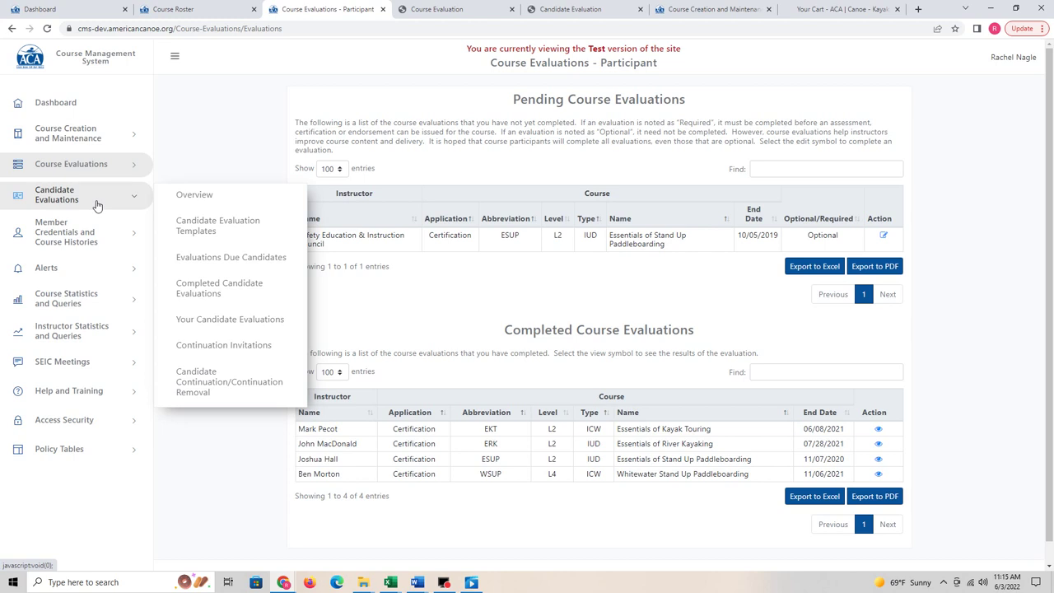
Step: Open Candidate Evaluation Templates and scroll through the three-page Candidate Evaluation-L2 PDF form
left_click(203, 234)
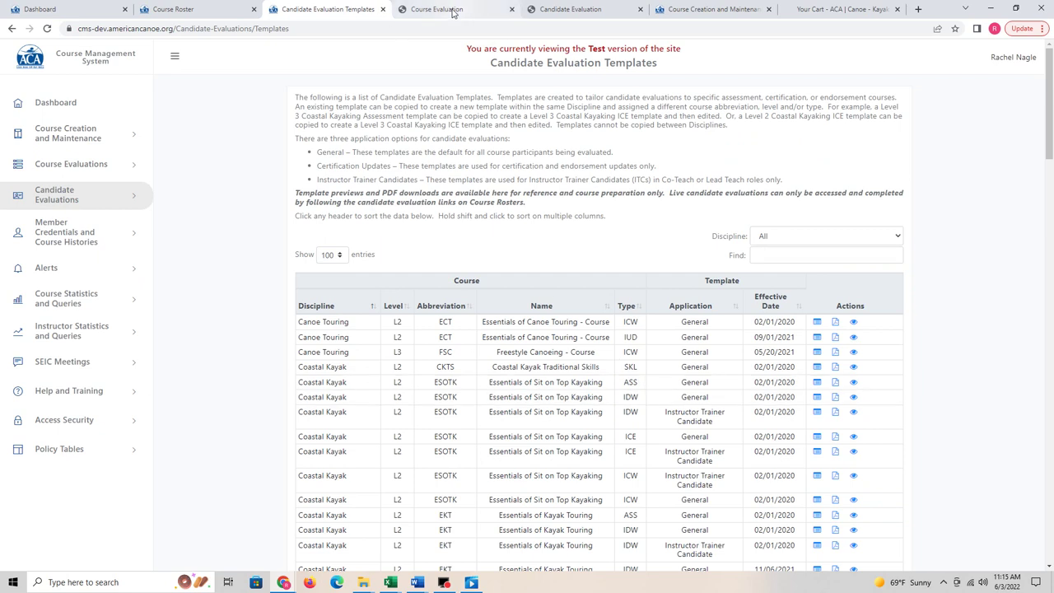
left_click(566, 9)
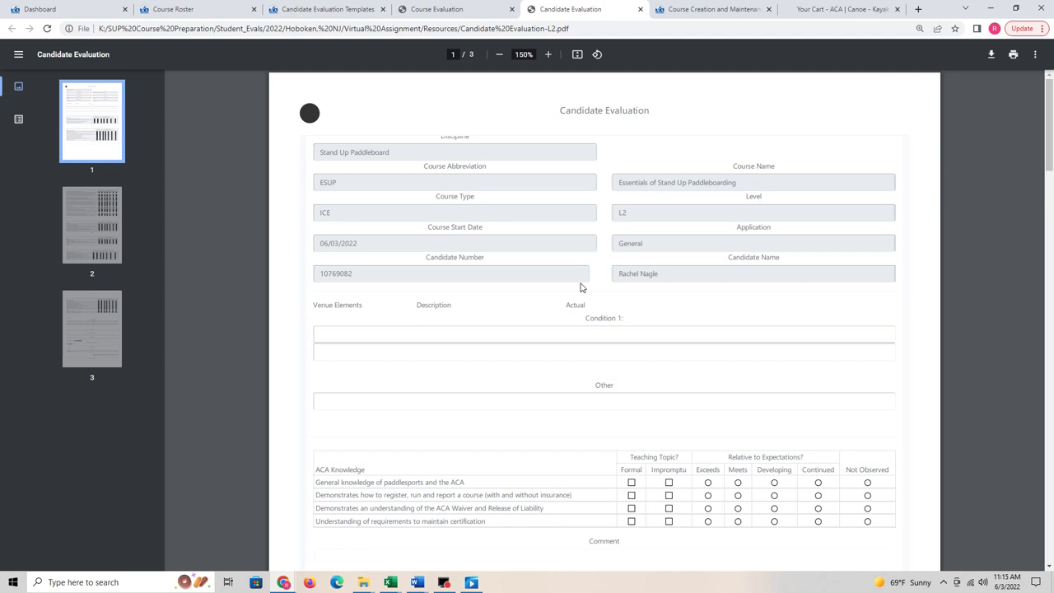
scroll(633, 256, "down", 2)
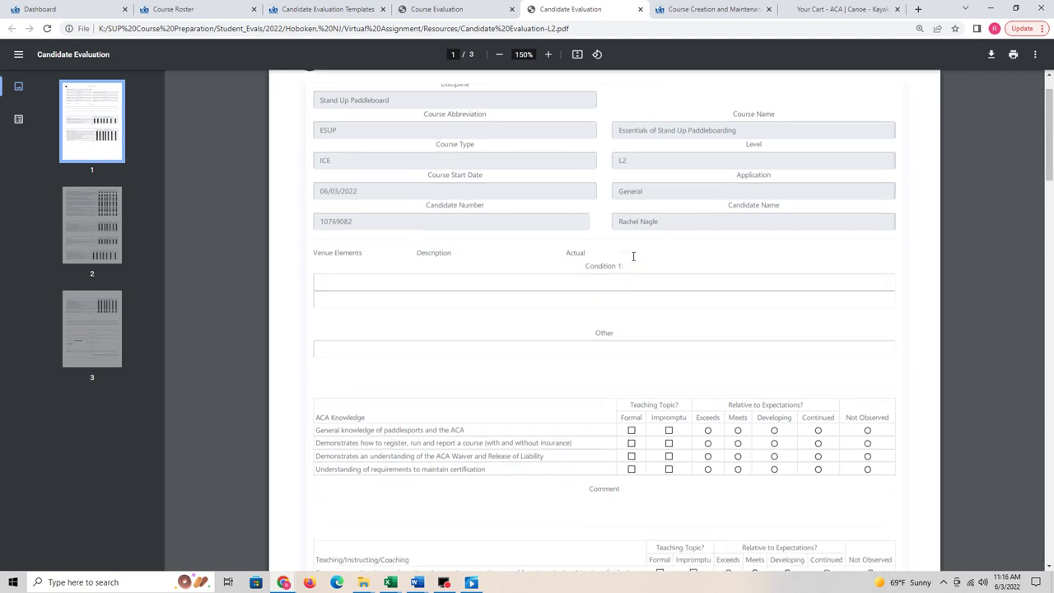
scroll(633, 256, "down", 1)
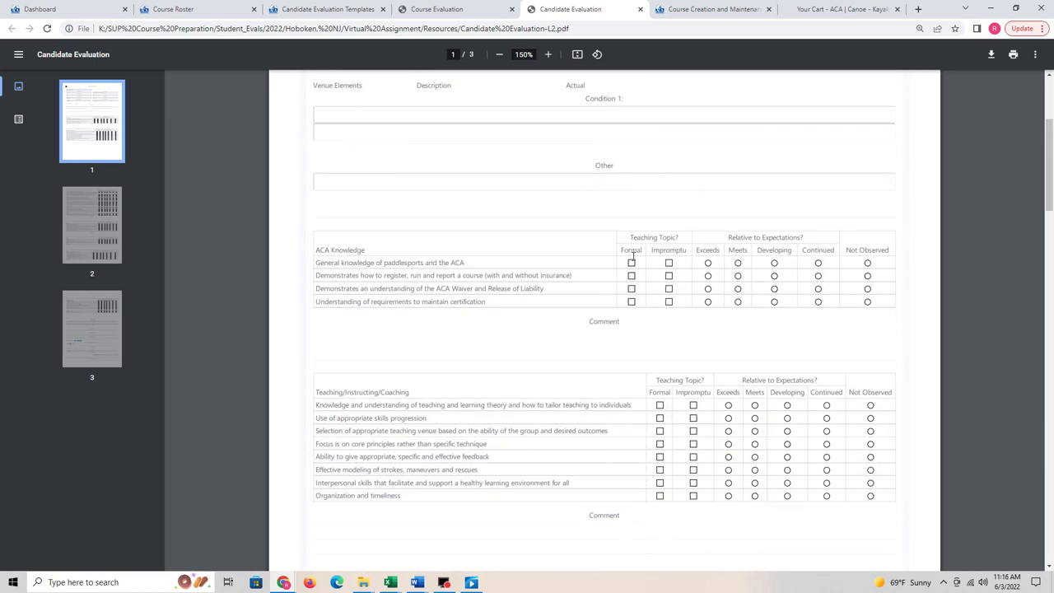
scroll(631, 256, "down", 3)
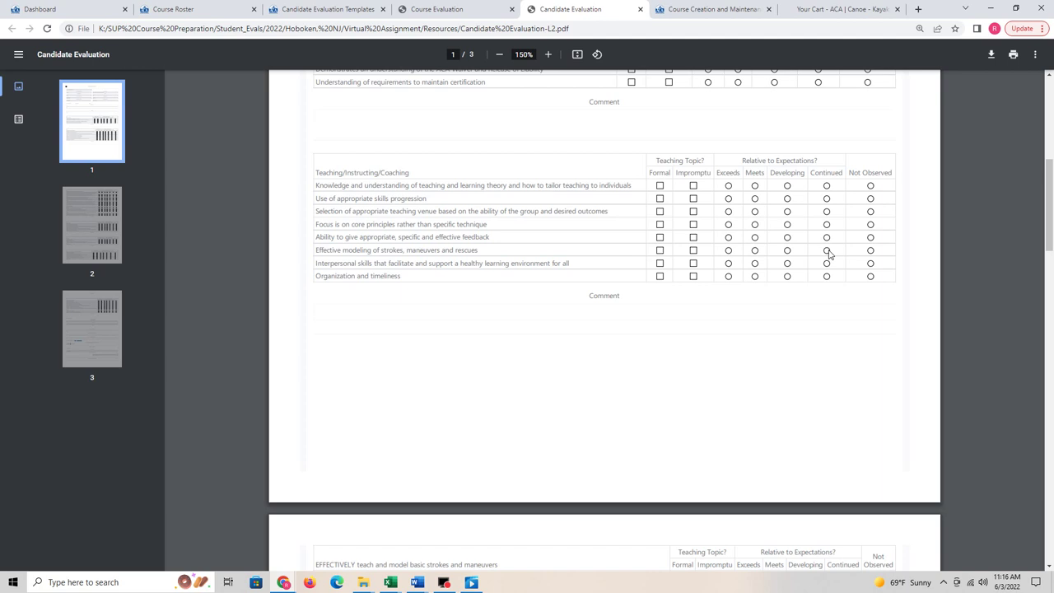
scroll(829, 253, "down", 6)
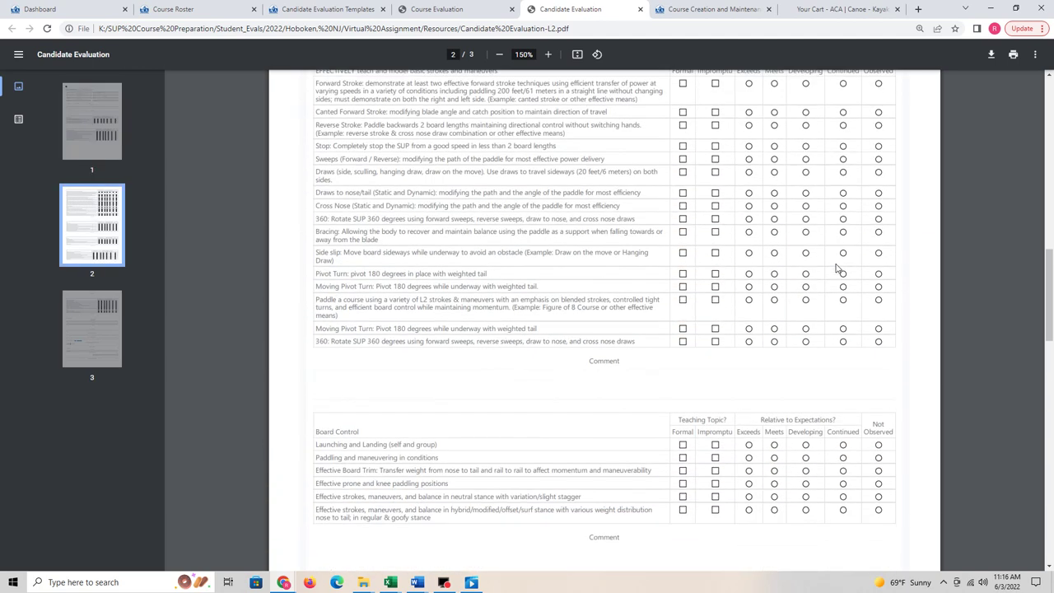
scroll(837, 269, "down", 8)
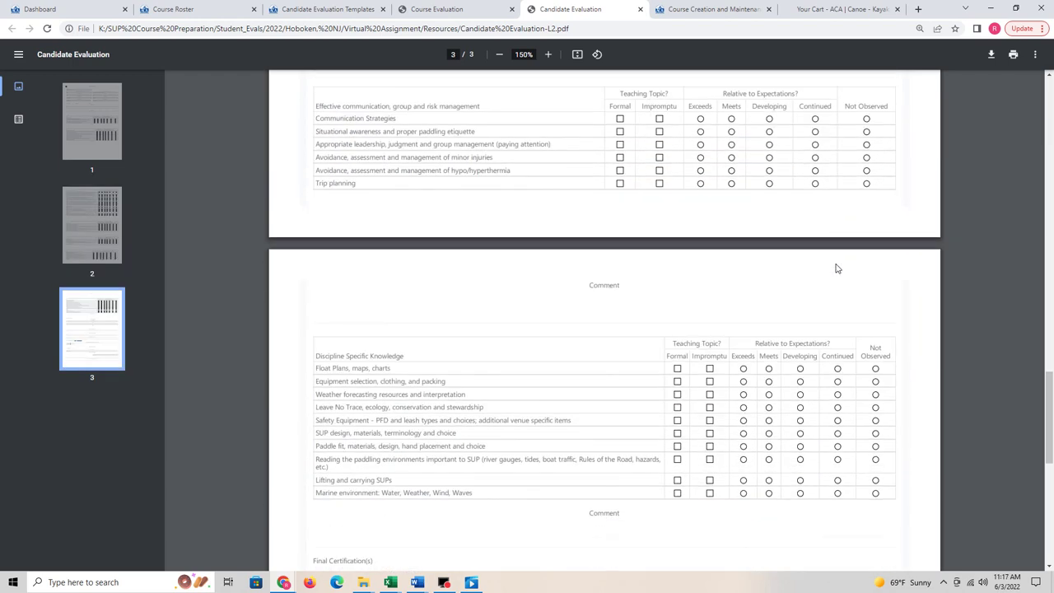
scroll(836, 268, "down", 5)
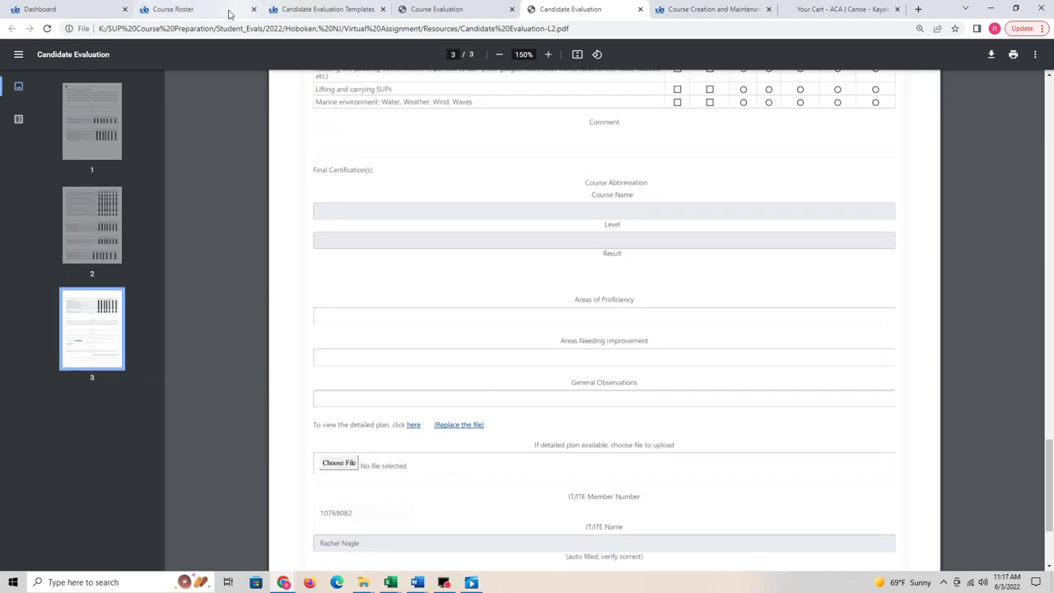
Step: Show Your Candidate Evaluations, listing the EKT, ERK, ESUP and WSUP evaluations
left_click(322, 9)
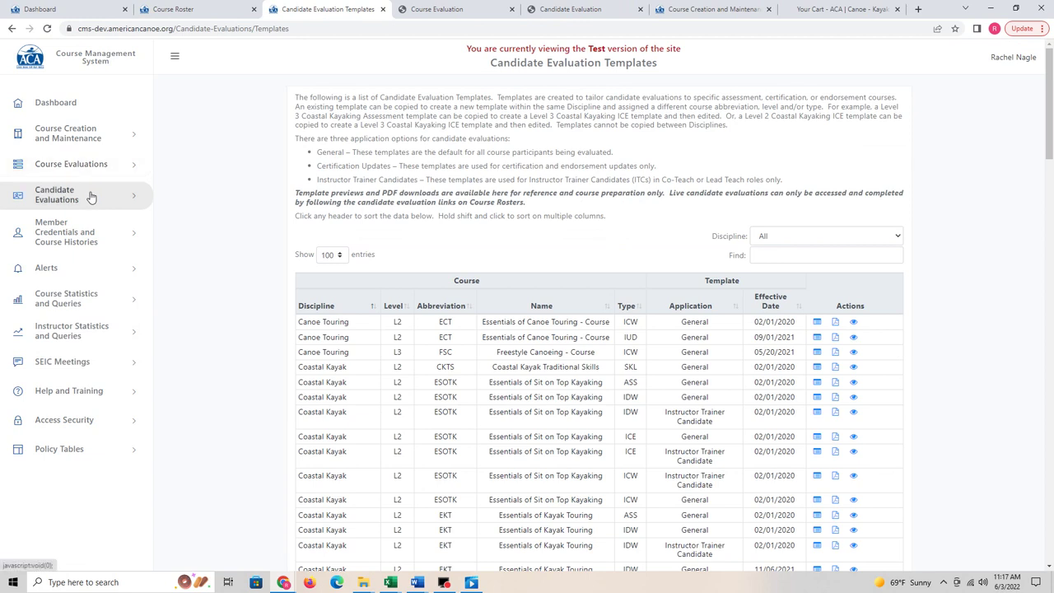
left_click(134, 198)
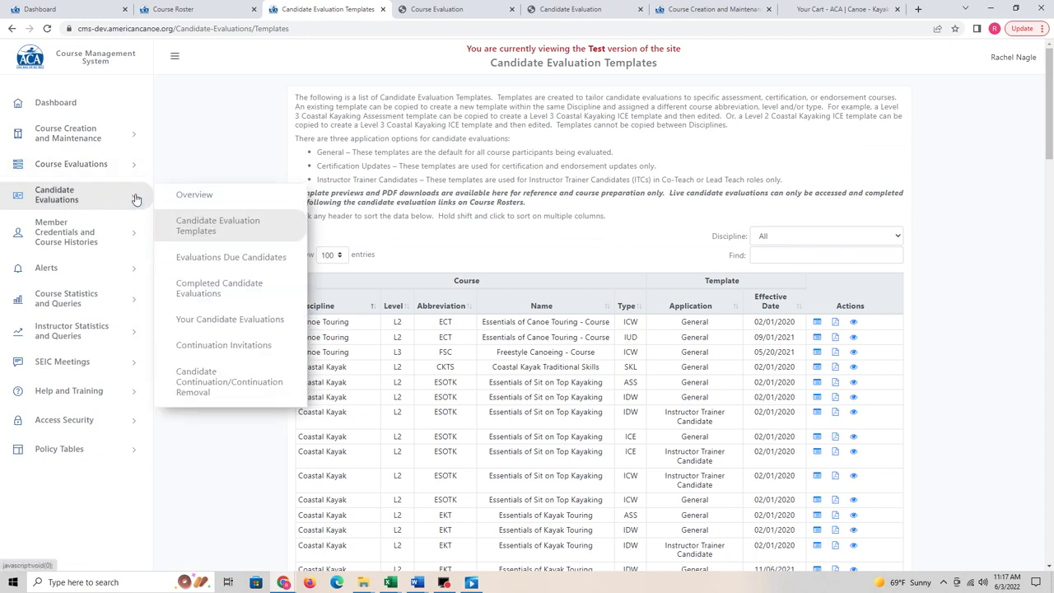
left_click(254, 322)
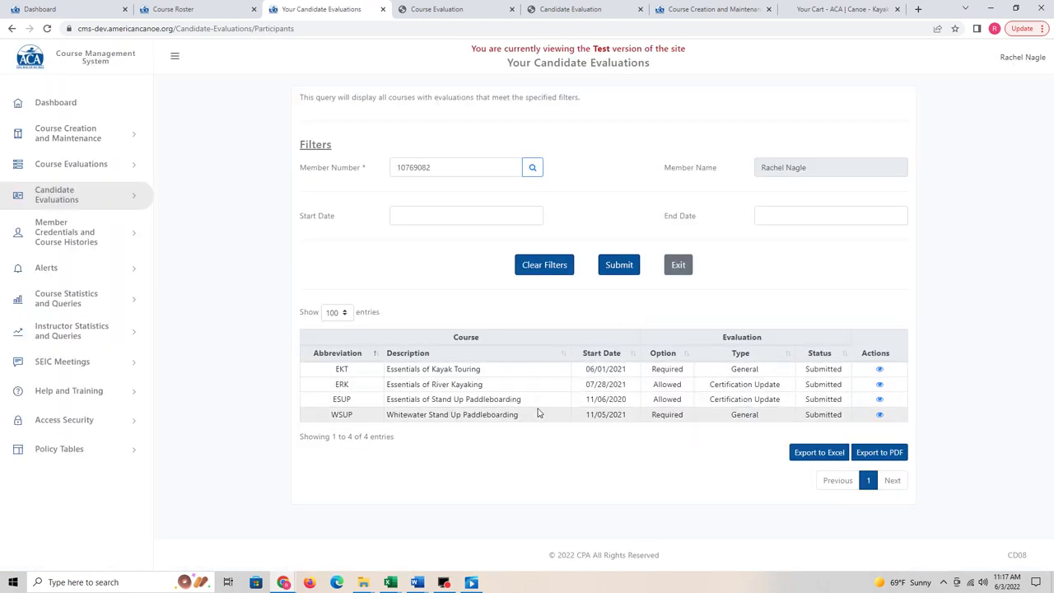
left_click(78, 238)
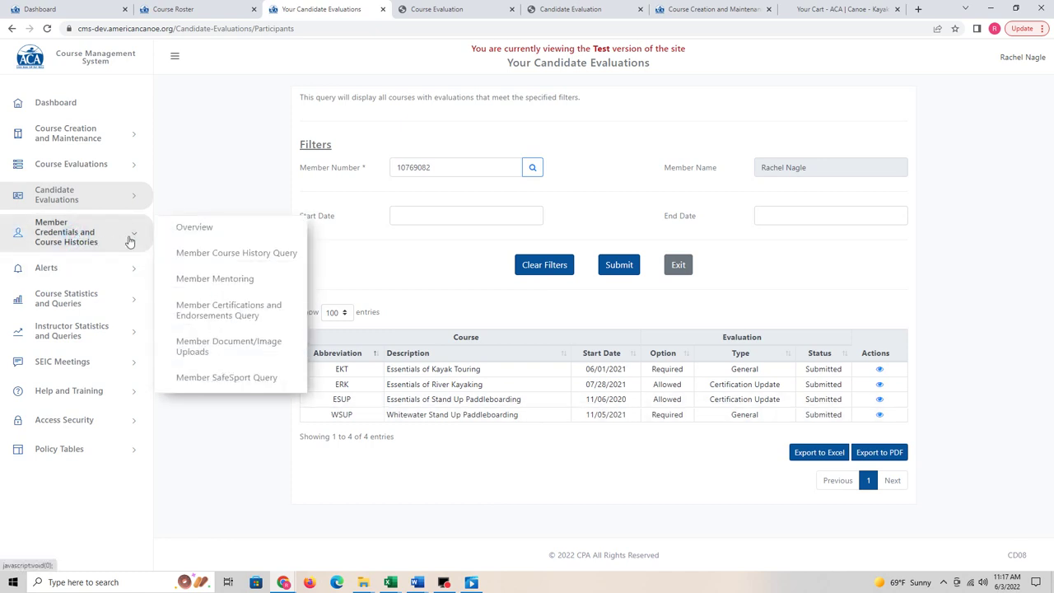
Step: Open the Member Course History Query and scroll its 55-entry table
left_click(205, 258)
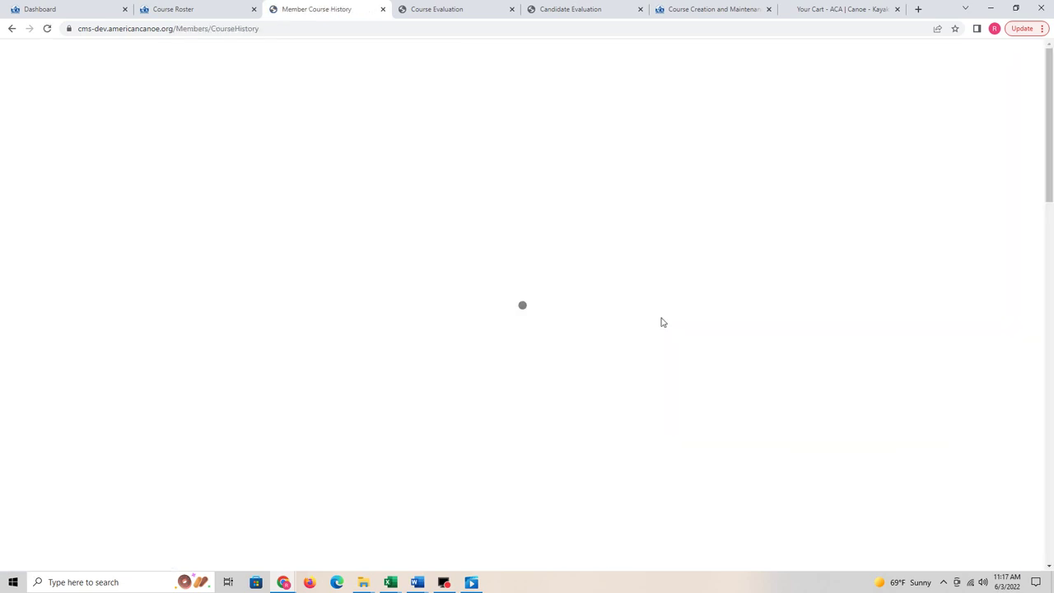
scroll(663, 321, "down", 7)
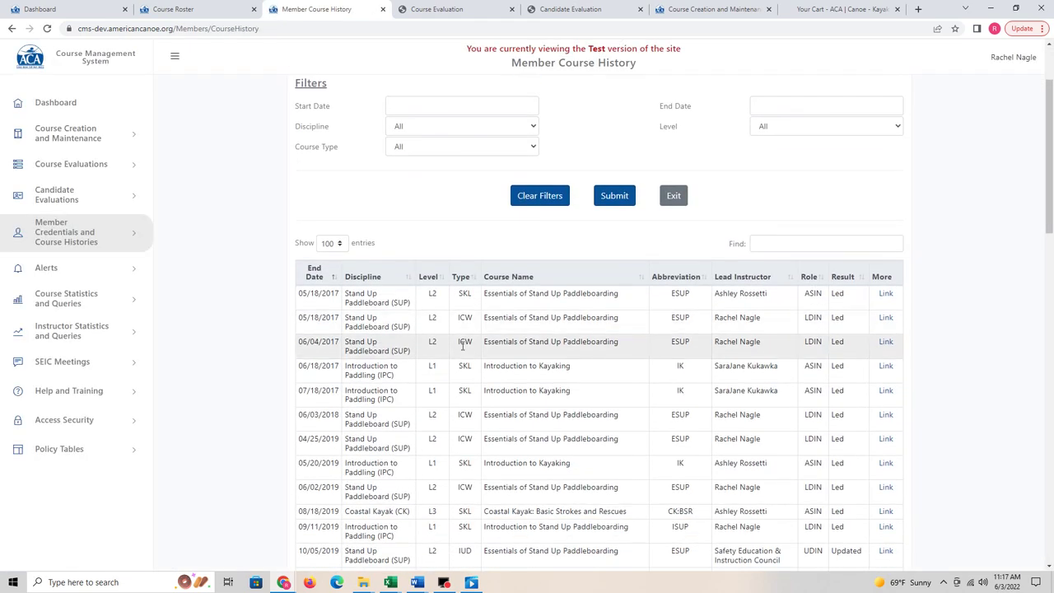
scroll(539, 390, "down", 10)
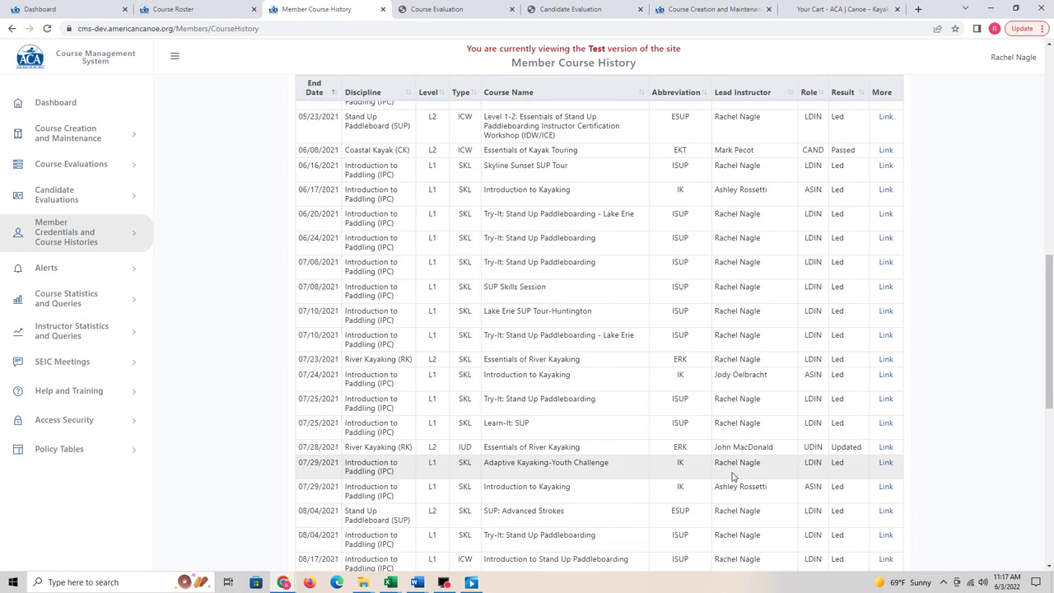
scroll(835, 504, "down", 2)
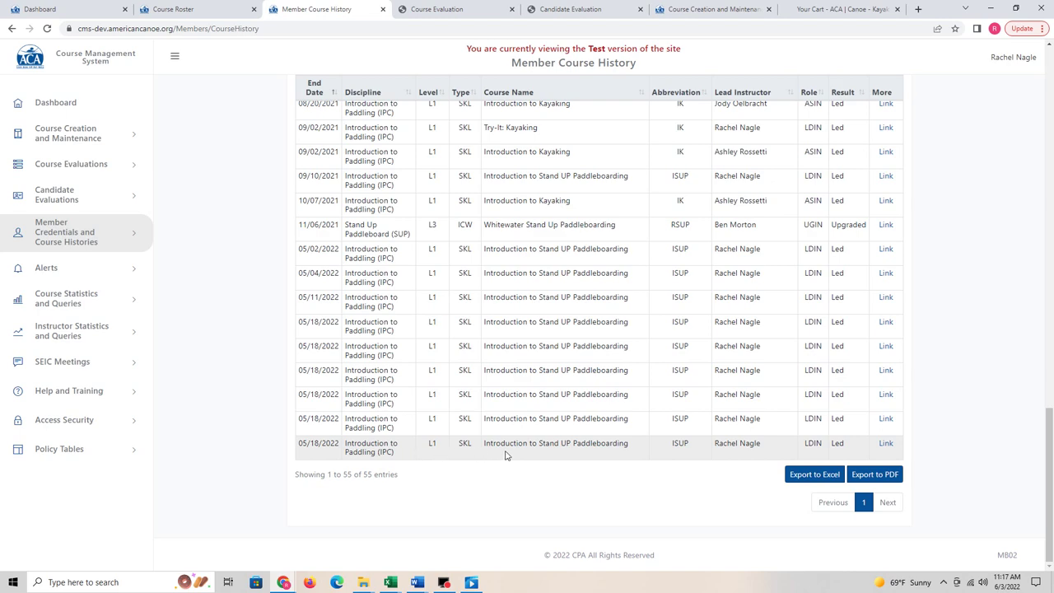
scroll(573, 454, "up", 2)
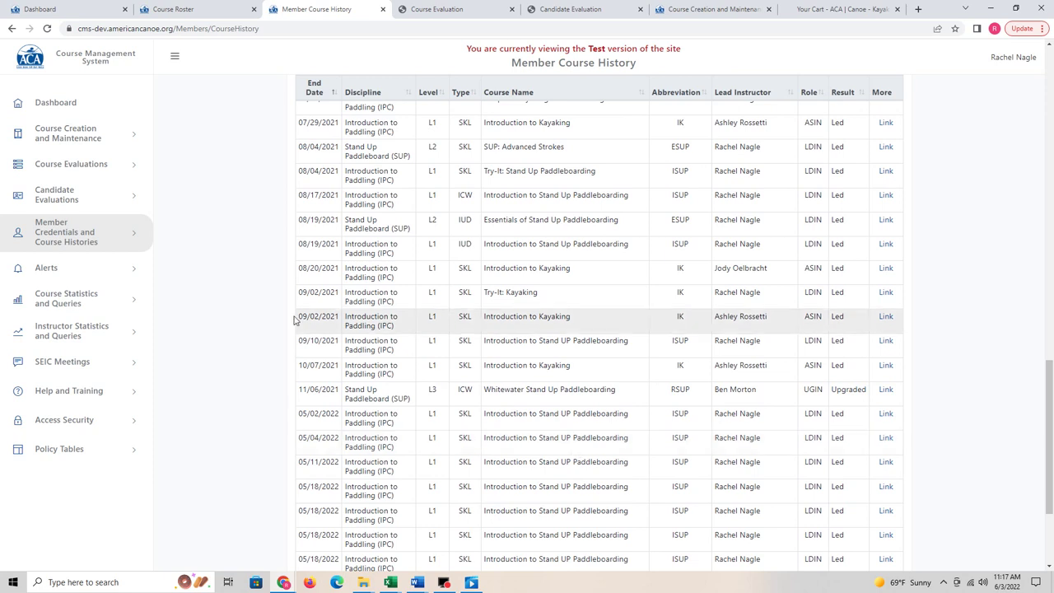
Step: View Member Document/Image Uploads with First Aid, CPR, SafeSport and waiver records
left_click(129, 234)
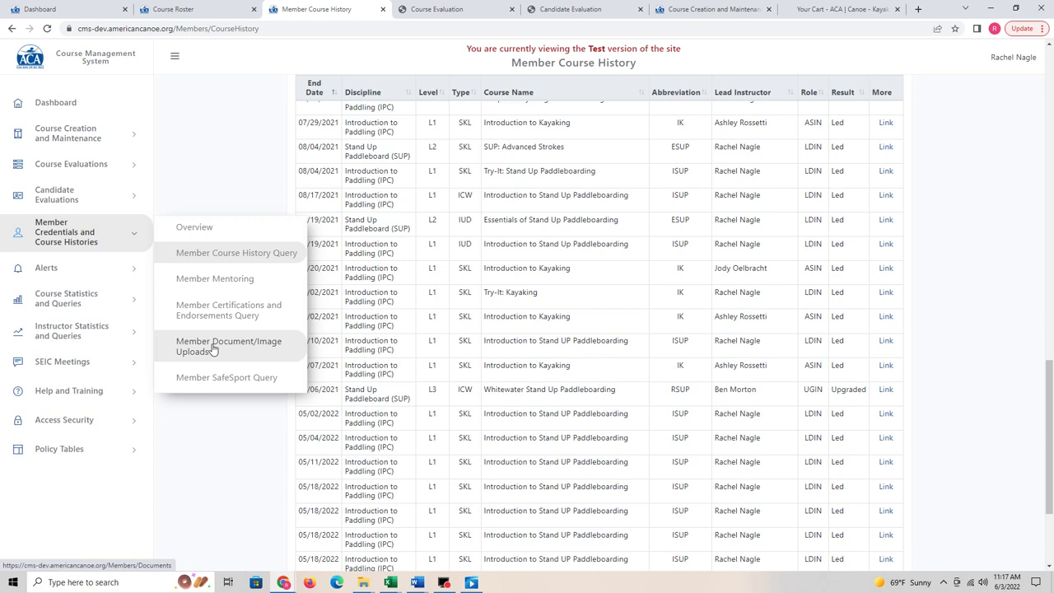
left_click(213, 349)
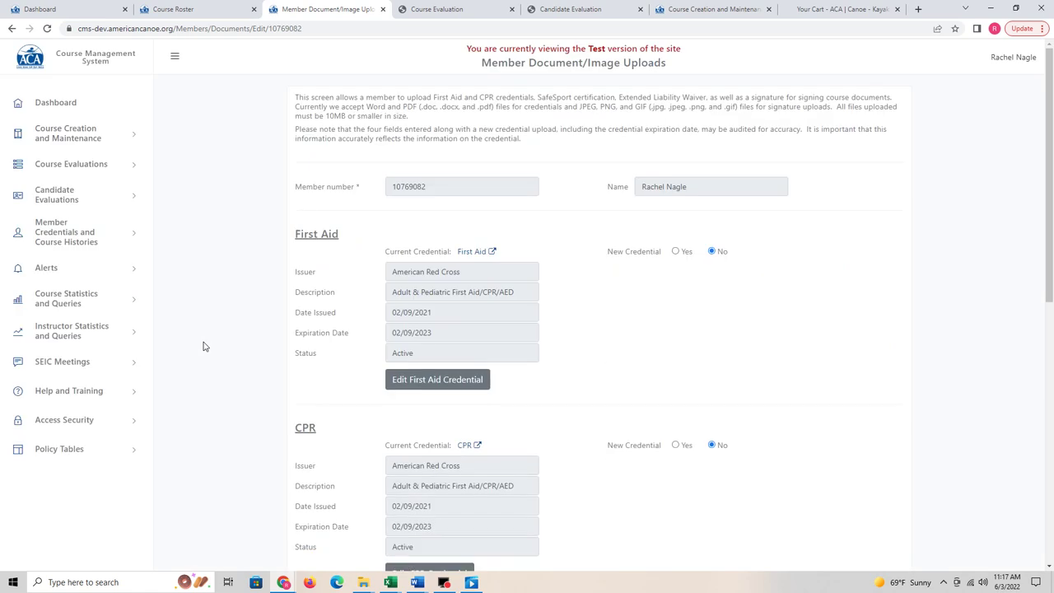
scroll(600, 300, "down", 3)
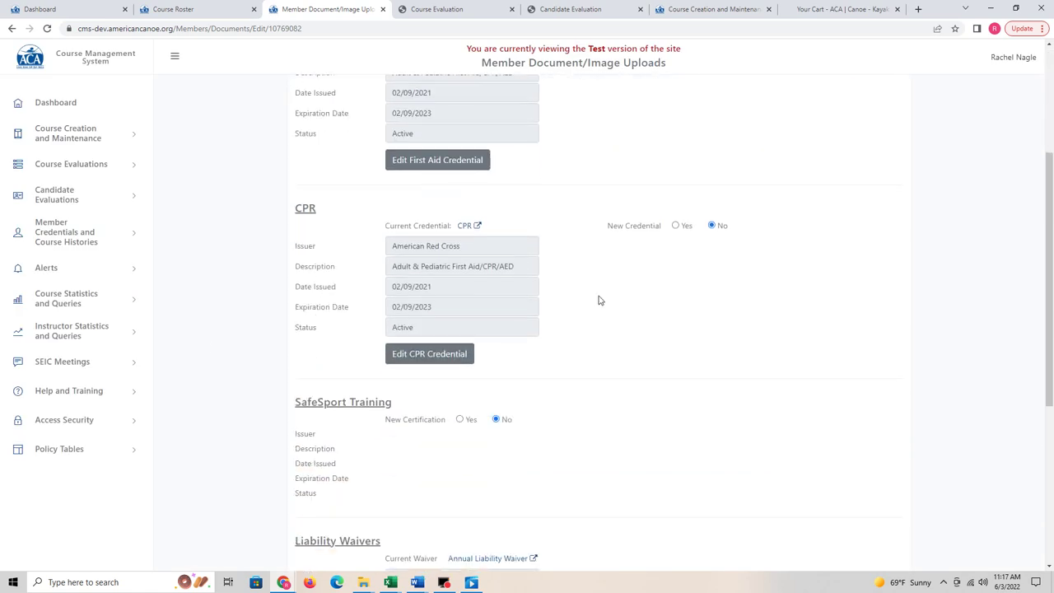
scroll(599, 300, "down", 2)
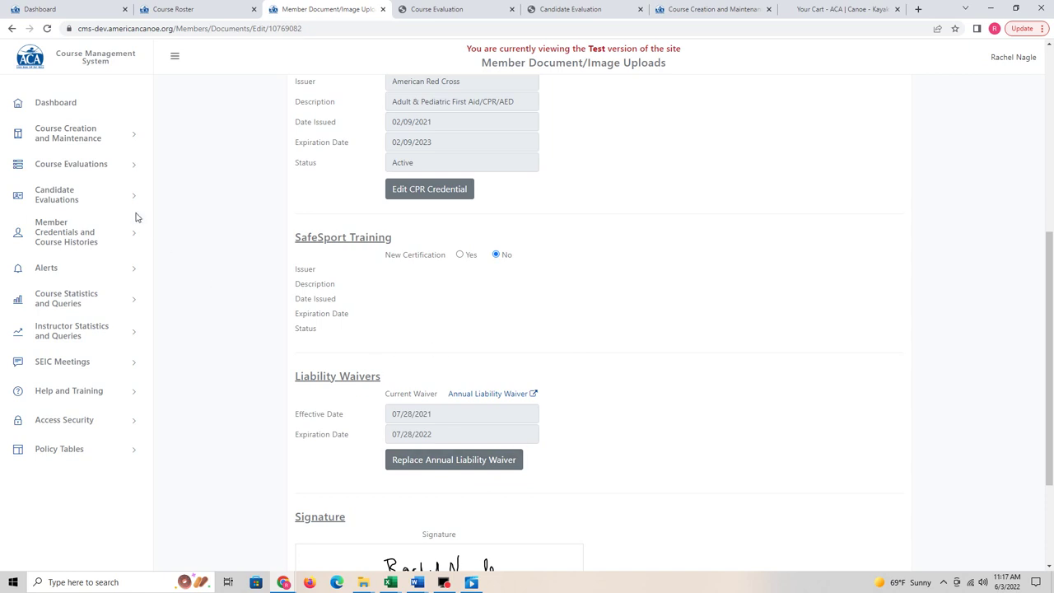
Step: Browse the Member Action Alerts query and the Member Notification Alerts page
left_click(130, 274)
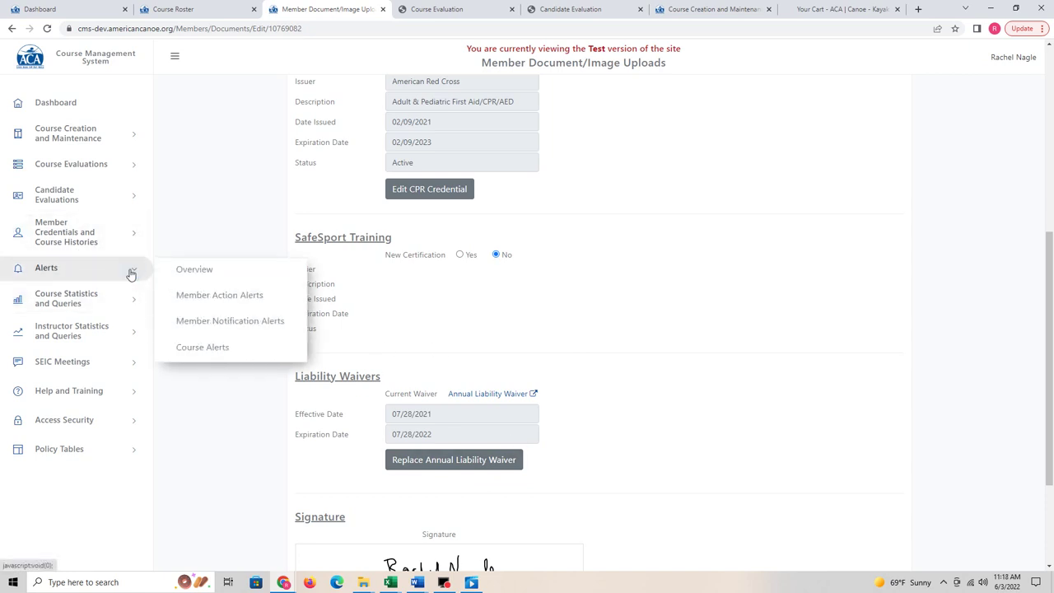
left_click(206, 297)
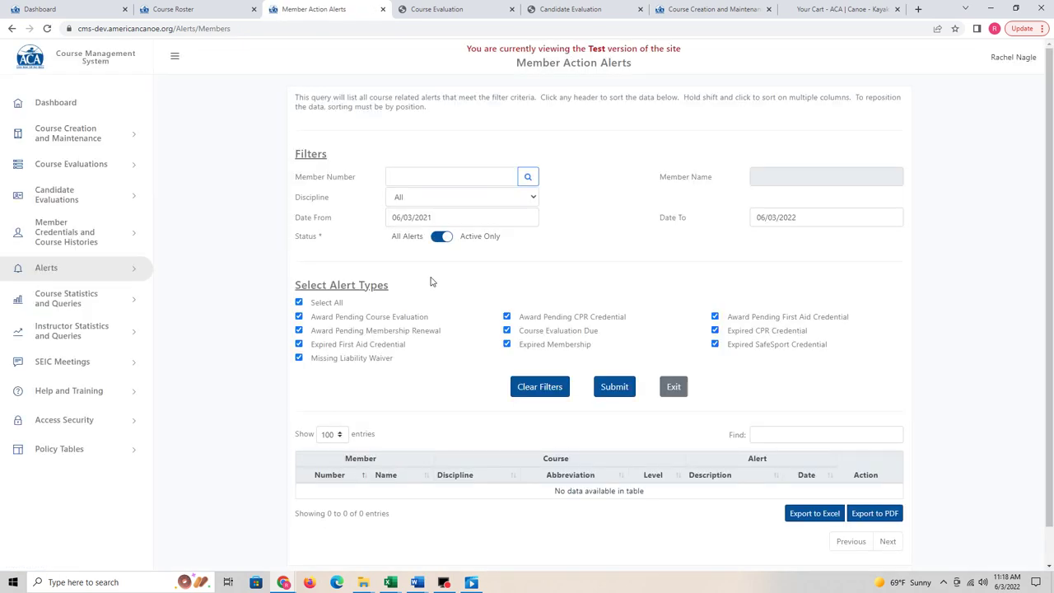
scroll(430, 281, "down", 1)
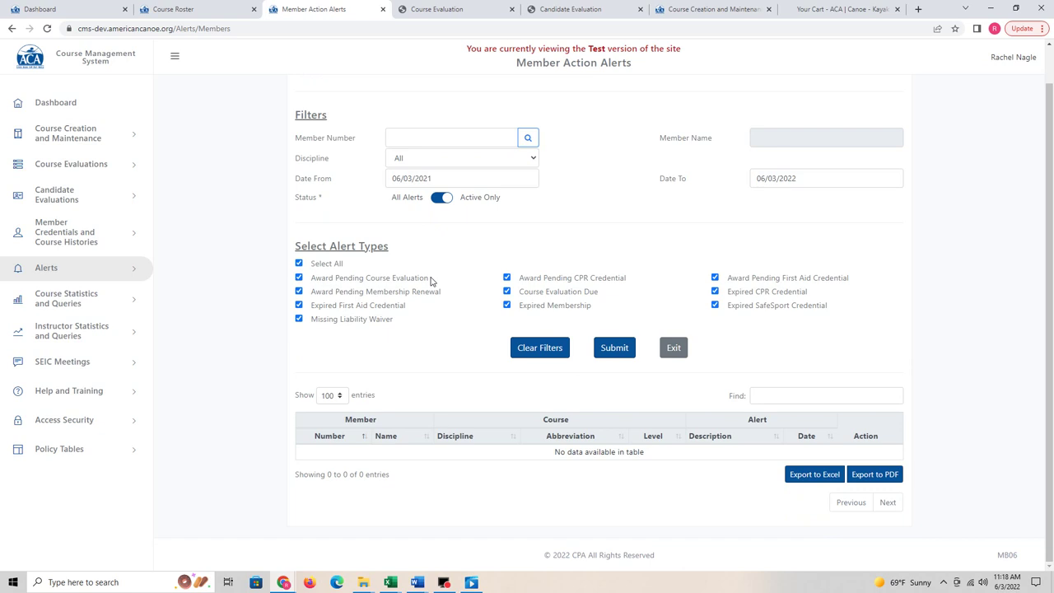
left_click(112, 269)
left_click(219, 321)
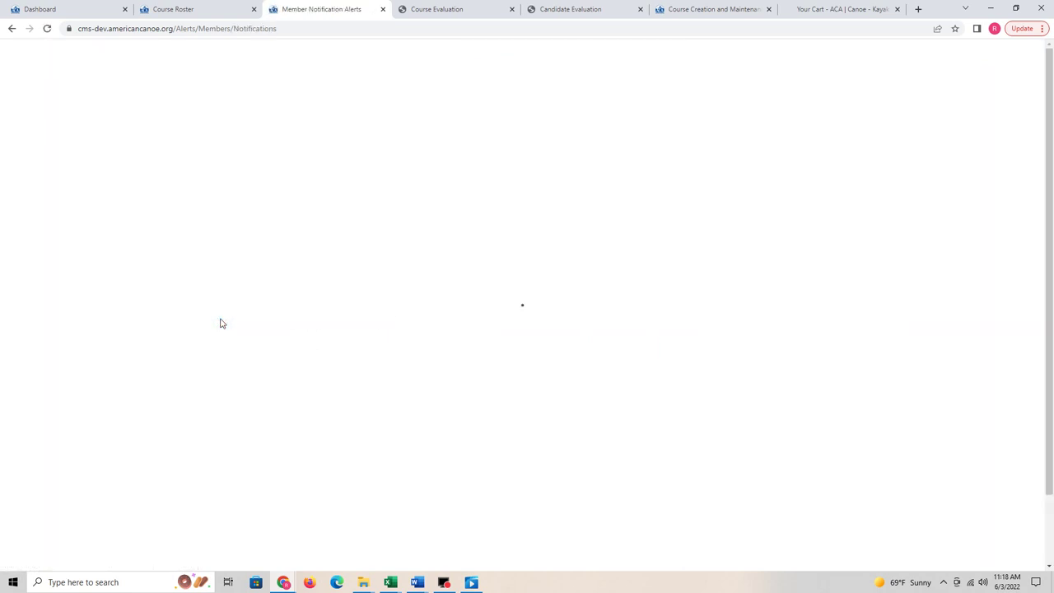
scroll(220, 322, "down", 2)
Step: Show the Course Alerts report of active alerts from 06/03/2021 to 06/03/2022
left_click(102, 272)
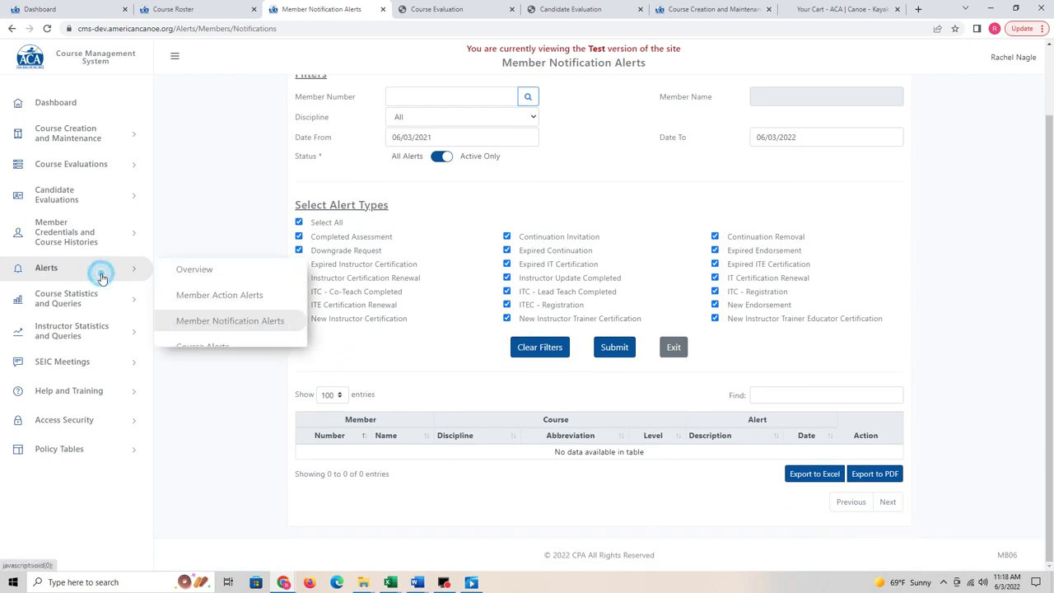
left_click(187, 349)
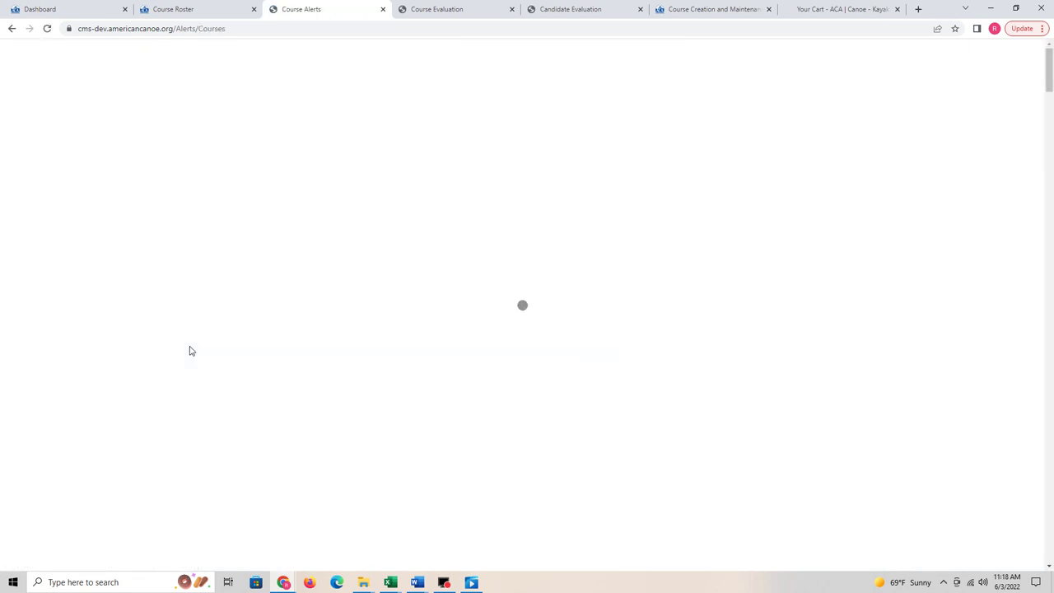
scroll(189, 351, "down", 1)
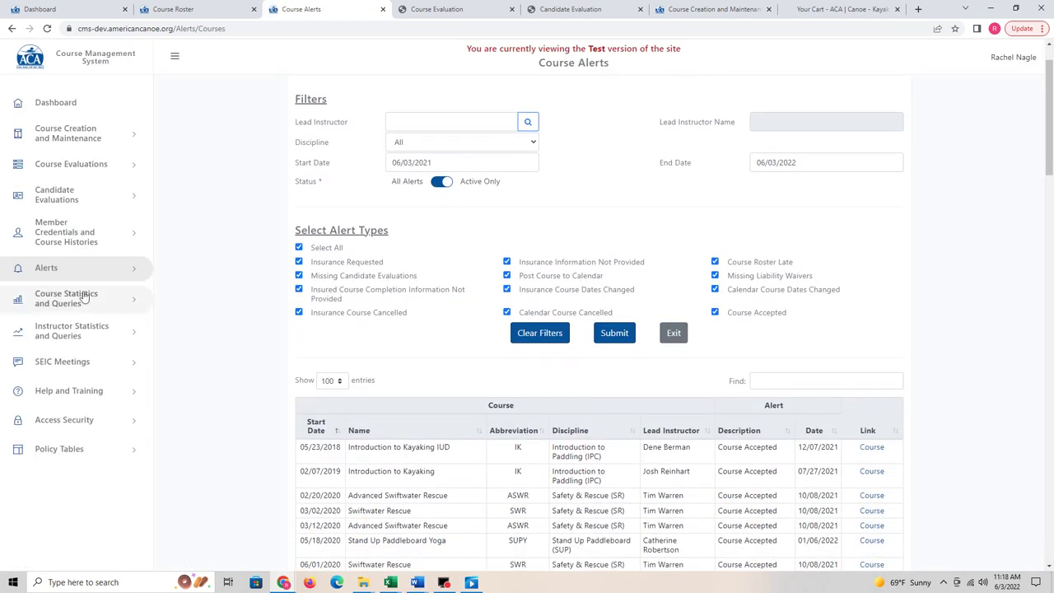
left_click(76, 364)
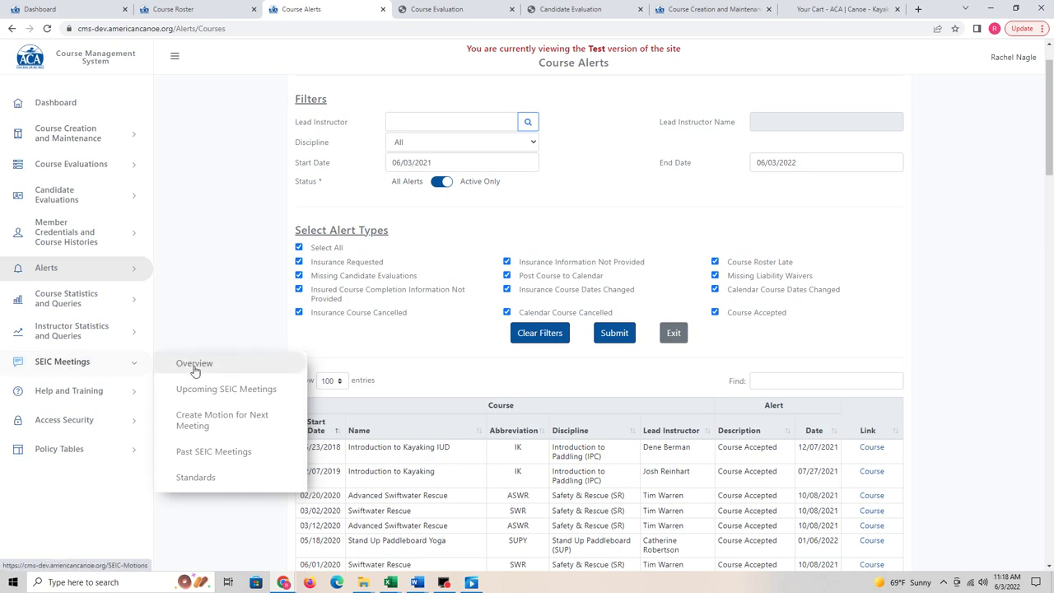
Step: Review the upcoming Fall 2022 SEIC meeting details, then list the past SEIC meetings
left_click(212, 391)
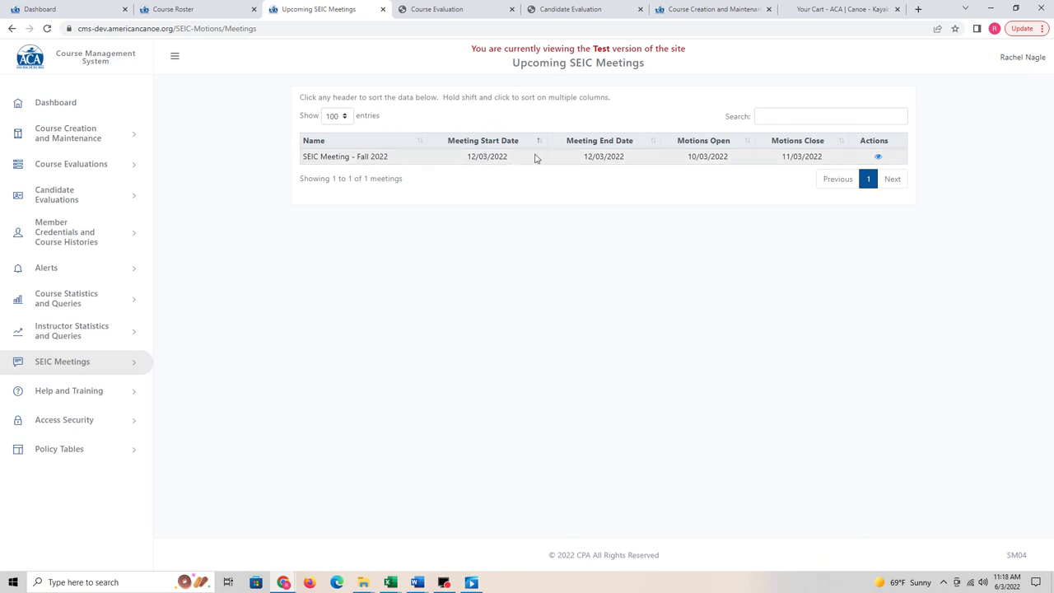
left_click(879, 158)
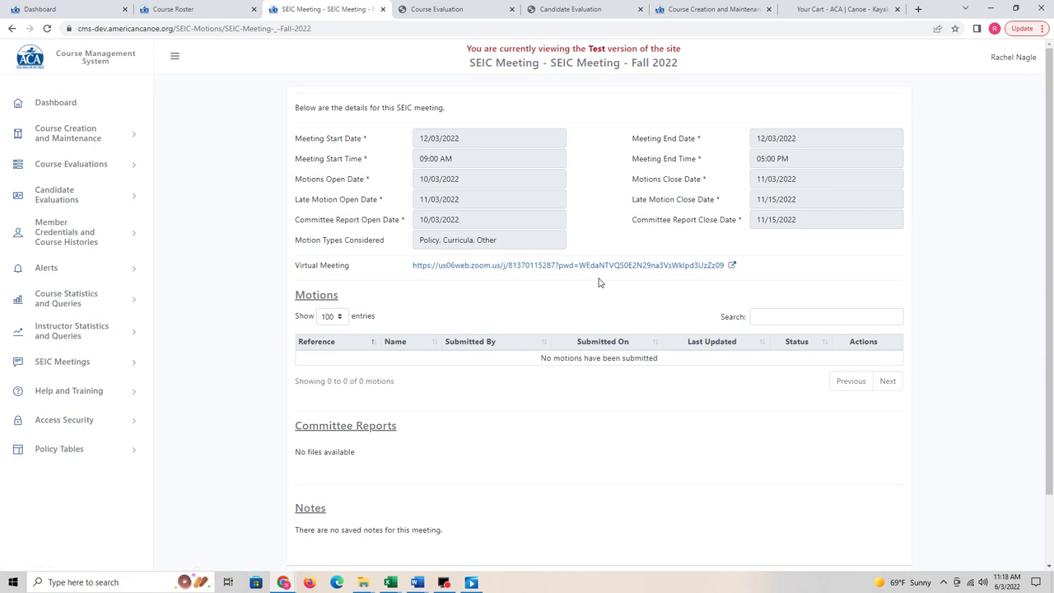
scroll(599, 282, "down", 1)
scroll(383, 395, "down", 1)
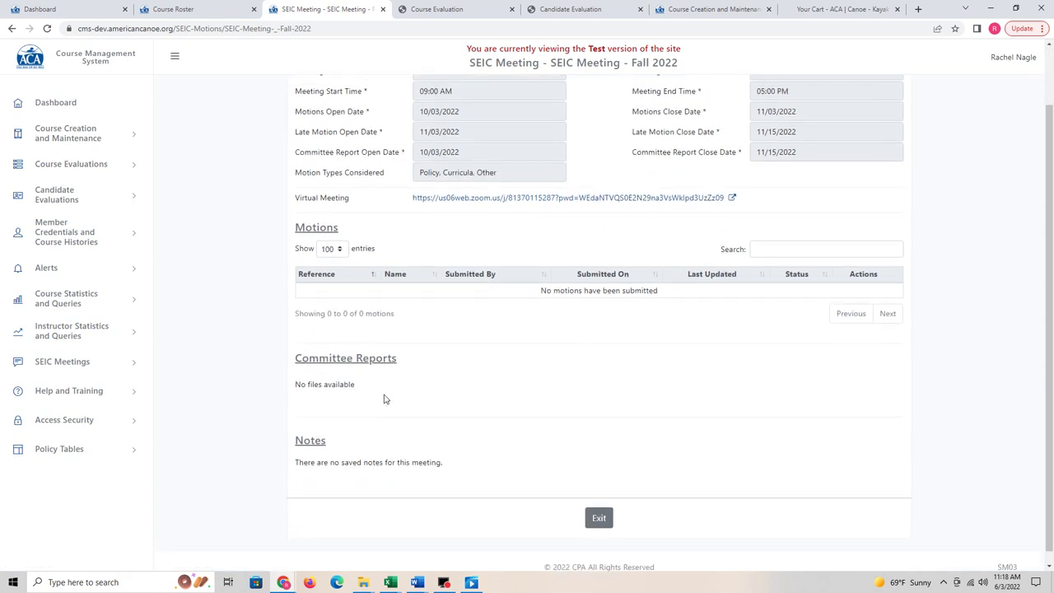
scroll(511, 350, "up", 2)
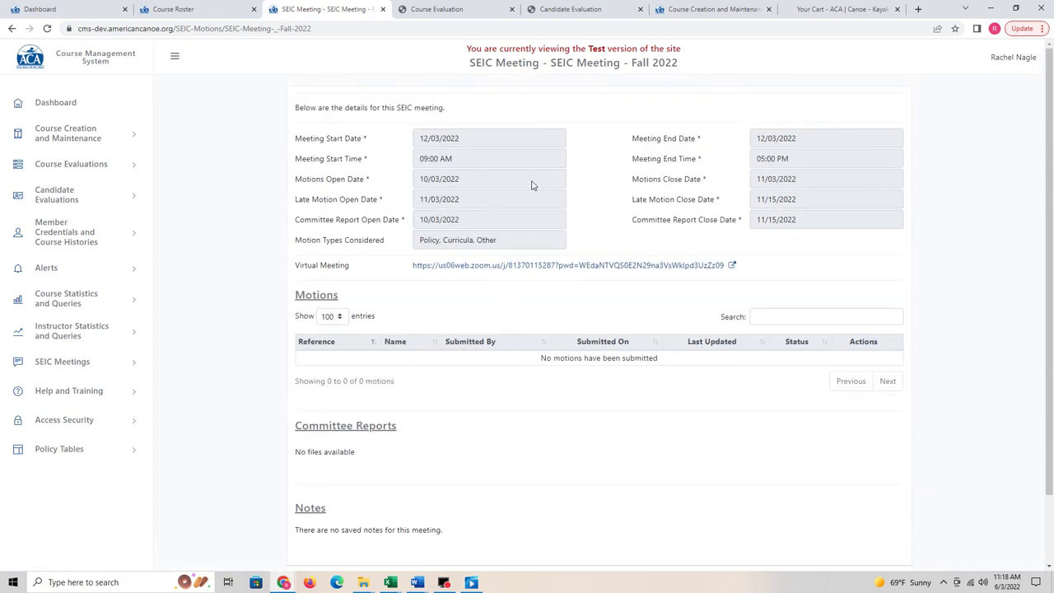
left_click(135, 360)
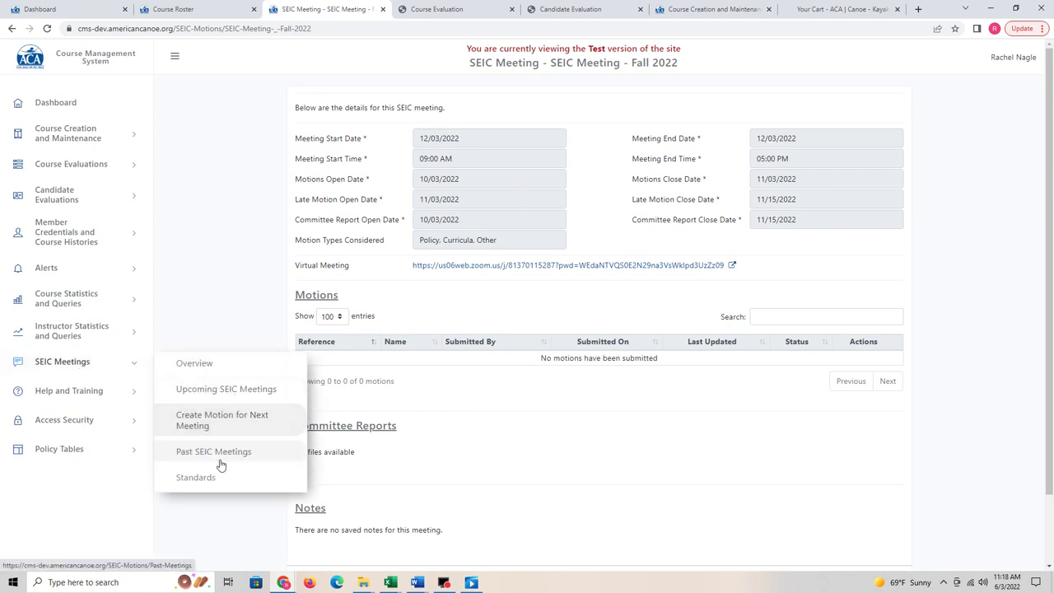
left_click(219, 453)
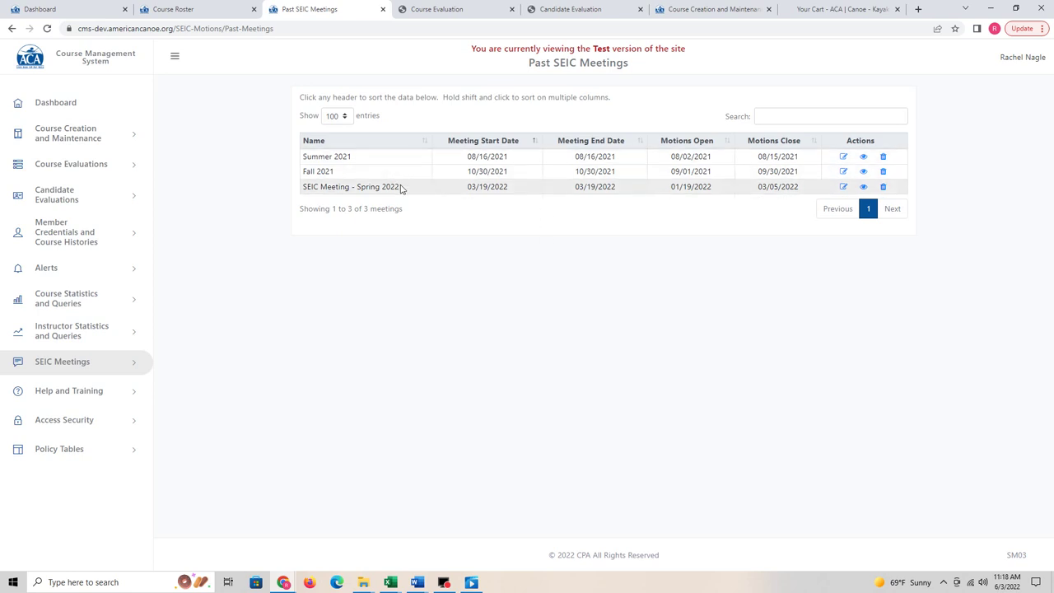
Step: Open the Spring 2022 SEIC meeting and scroll through its 13 motions and six committee reports
left_click(863, 187)
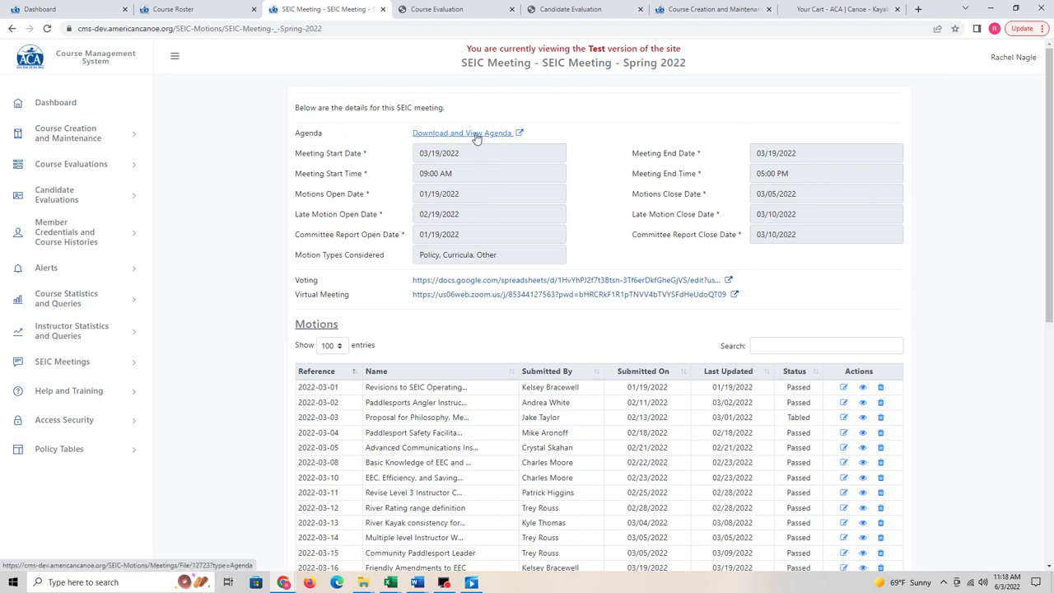
scroll(483, 321, "down", 3)
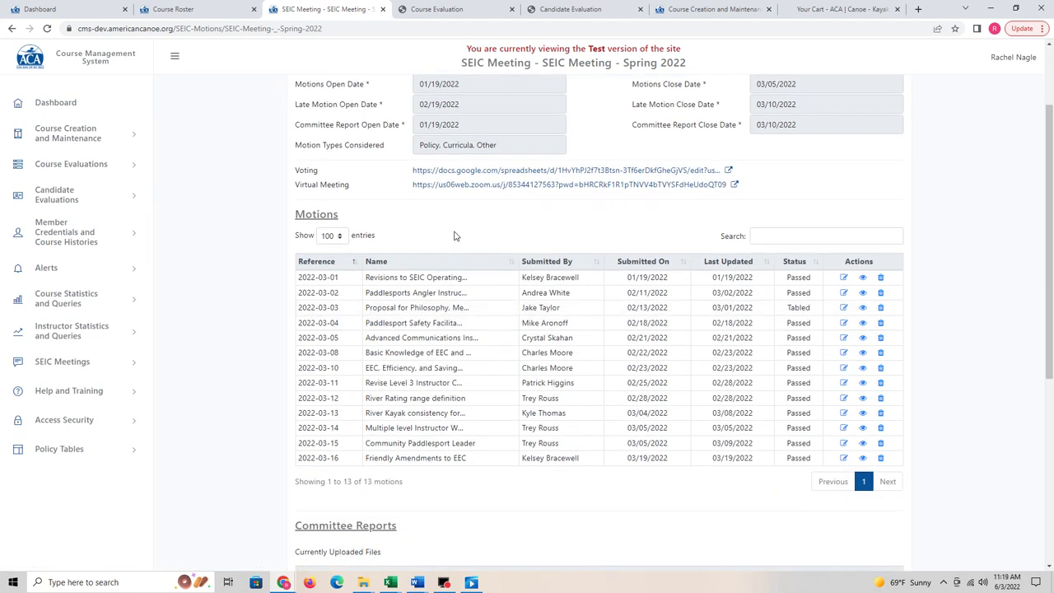
scroll(466, 214, "down", 2)
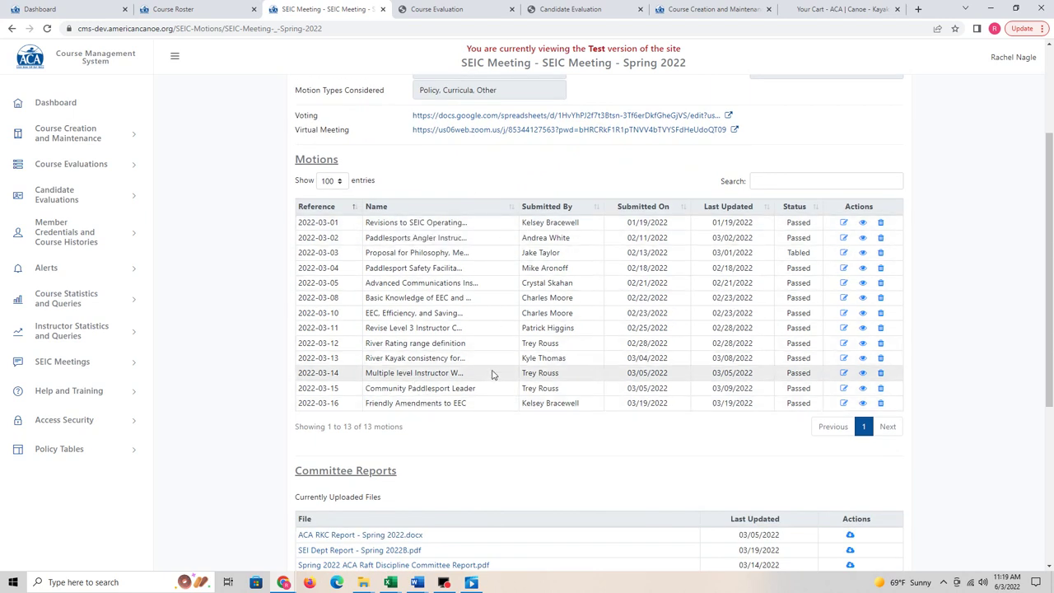
scroll(491, 403, "down", 4)
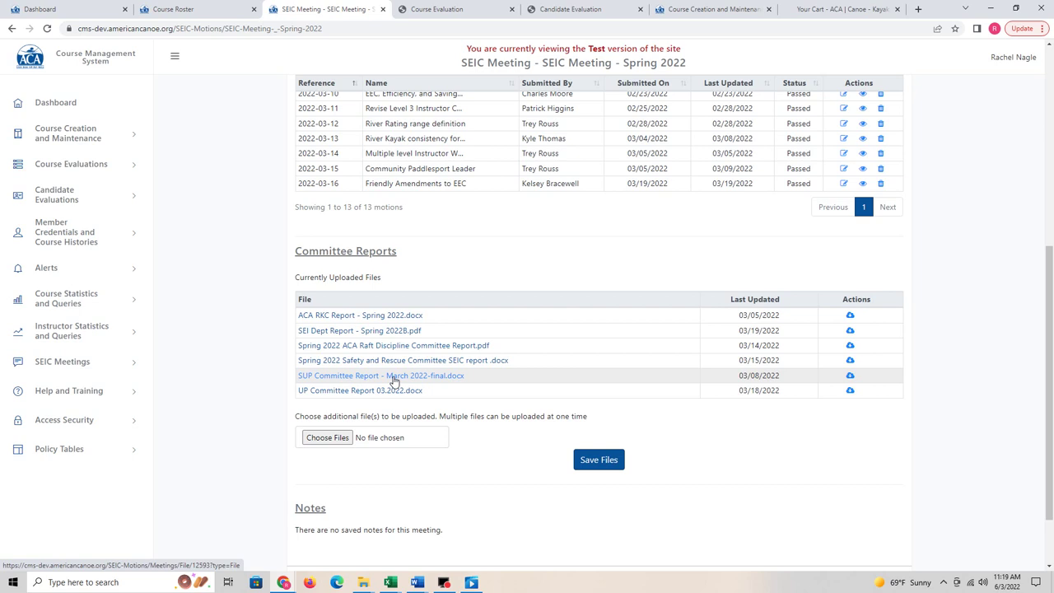
scroll(394, 380, "down", 2)
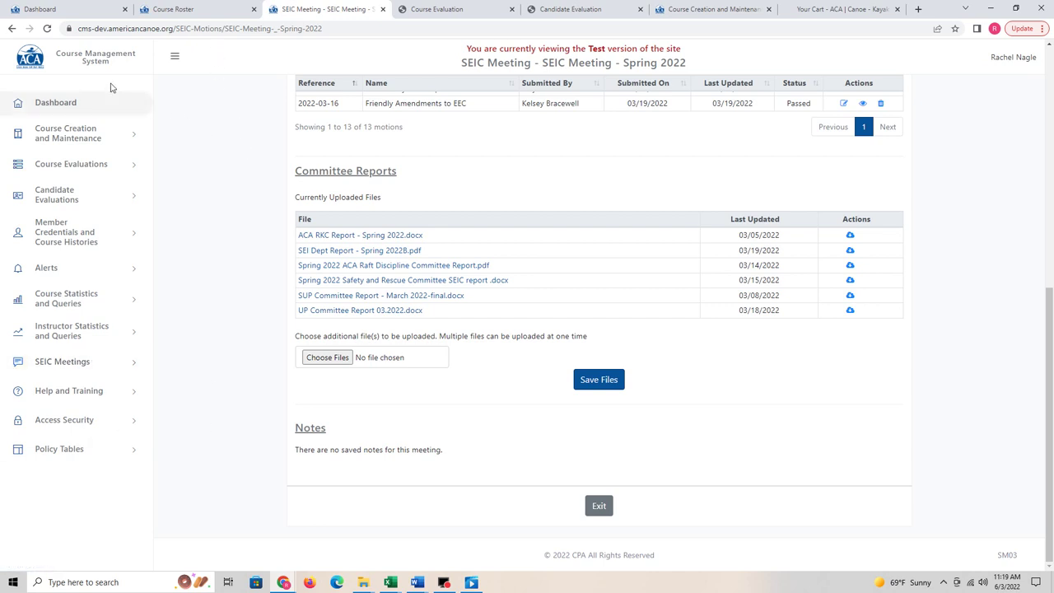
Step: Return to the Dashboard and look over its Course Alerts table of pending items
left_click(68, 105)
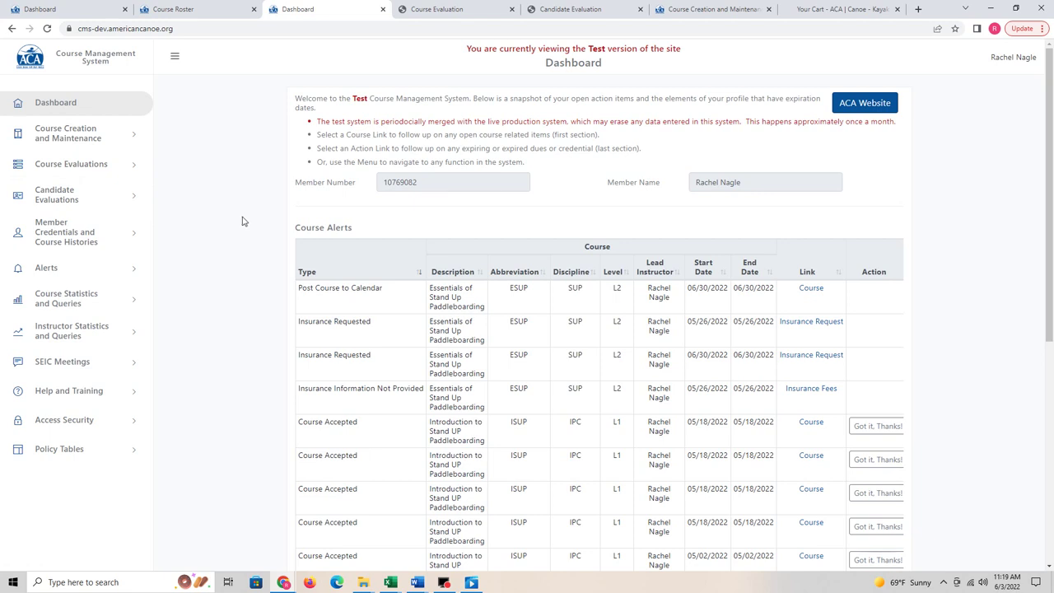
scroll(242, 221, "down", 3)
scroll(244, 222, "up", 3)
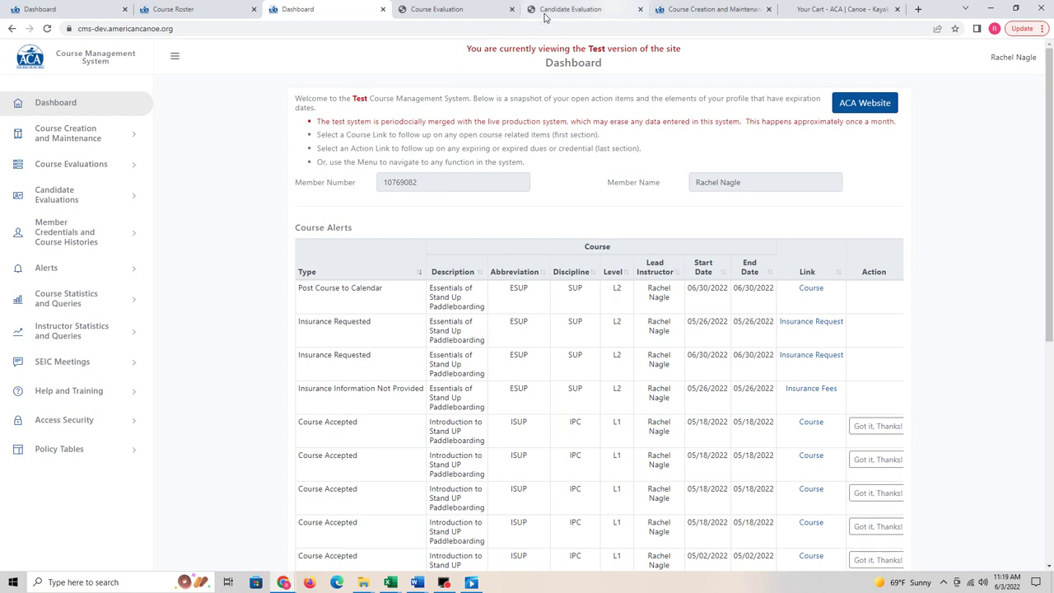
Step: Go to the americancanoe.org website from the address bar
left_click(260, 28)
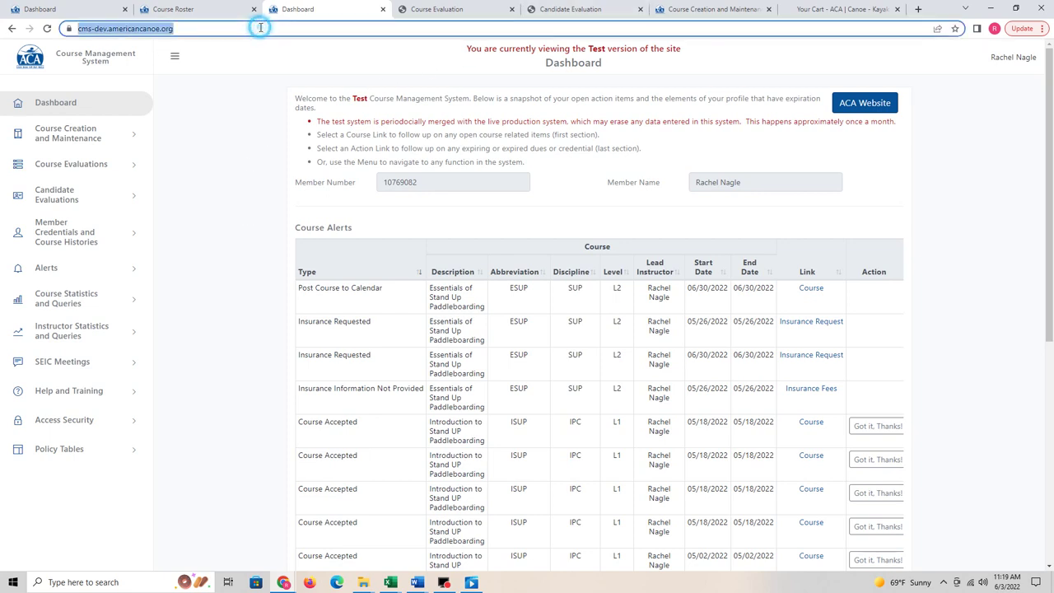
type("am")
key("Return")
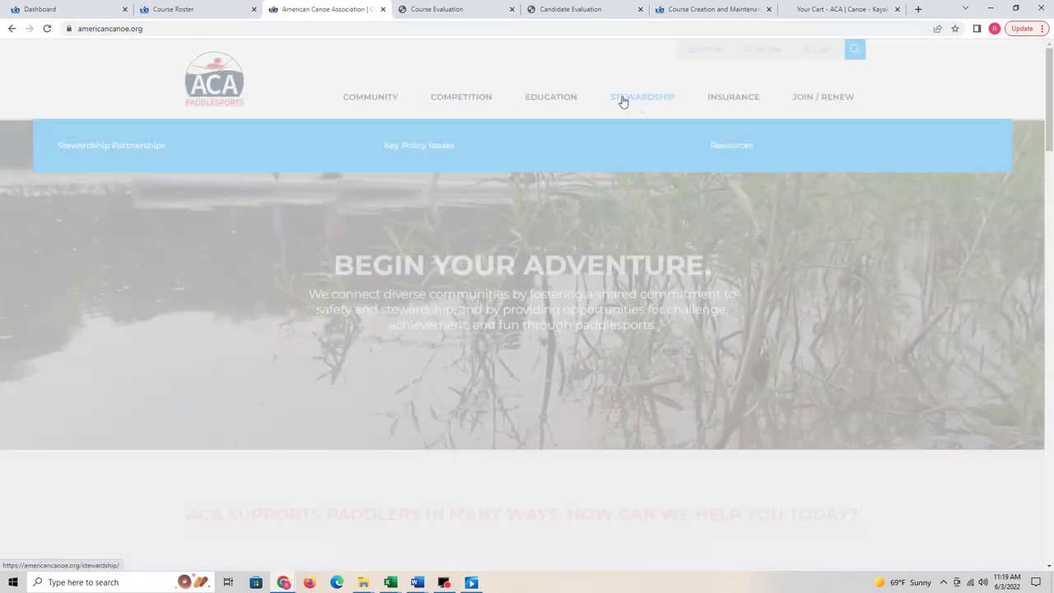
Step: From the ACA Education > CMS page, follow CMS Log In to the live Course Management System
mouse_move(565, 100)
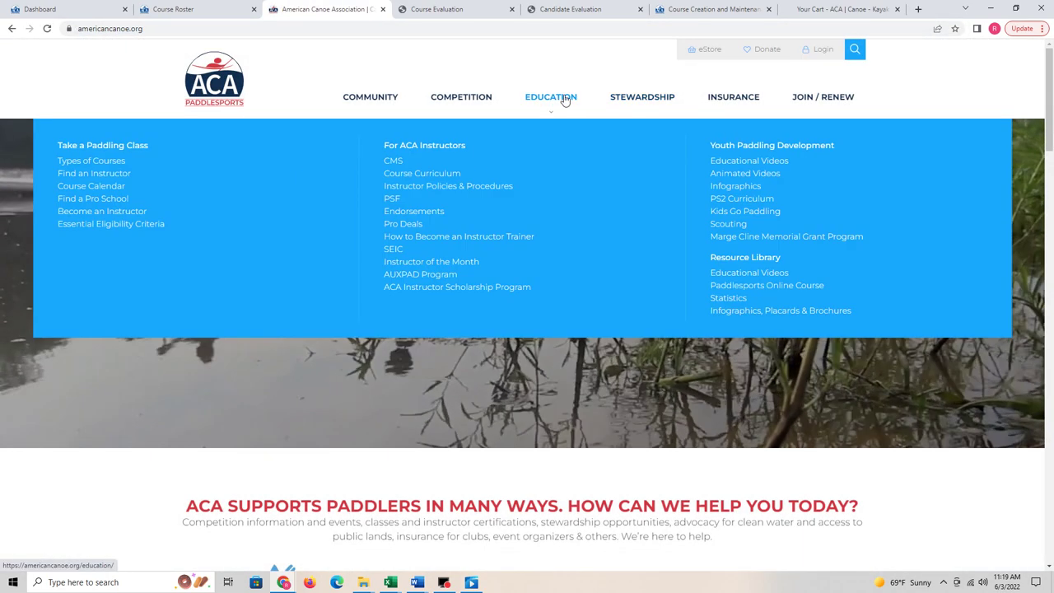
left_click(399, 161)
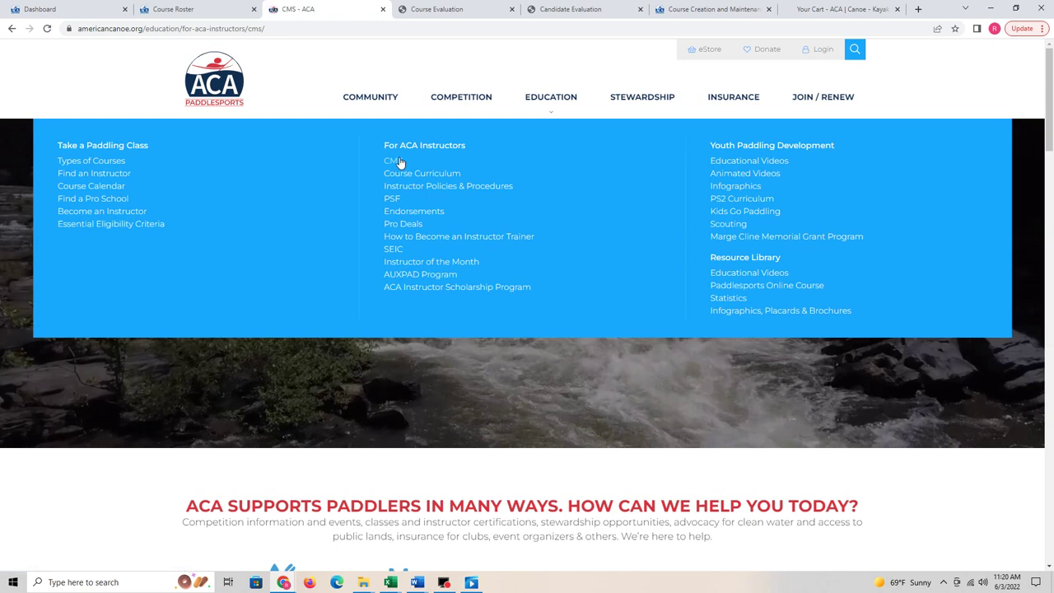
scroll(396, 239, "down", 4)
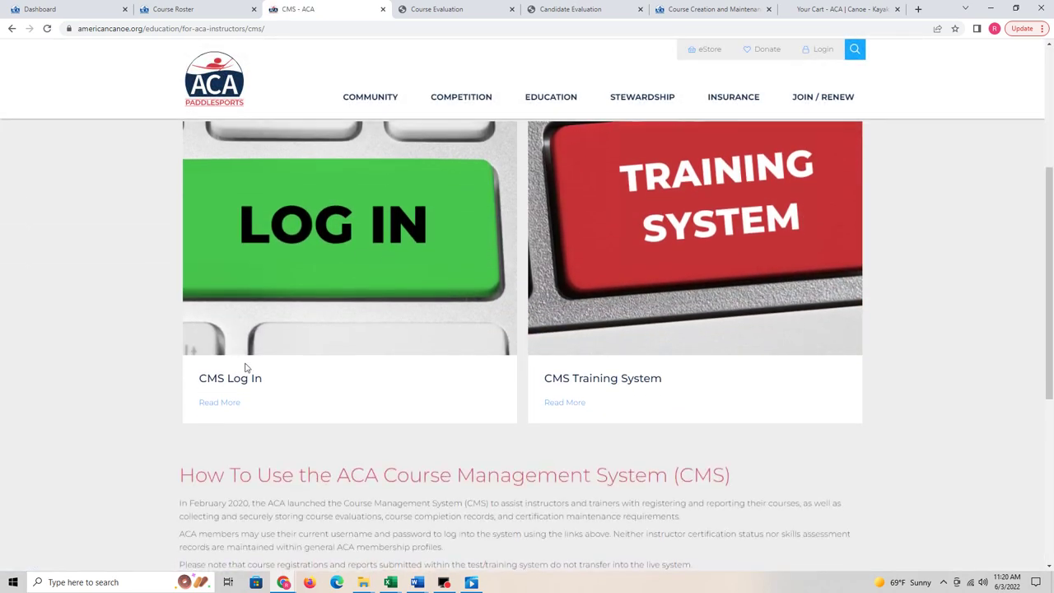
left_click(221, 402)
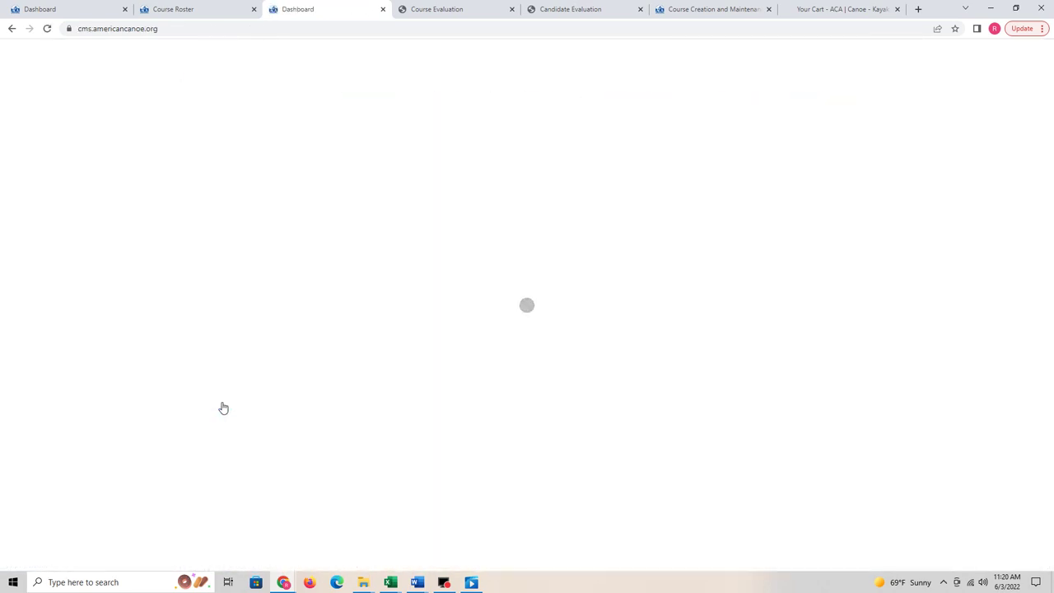